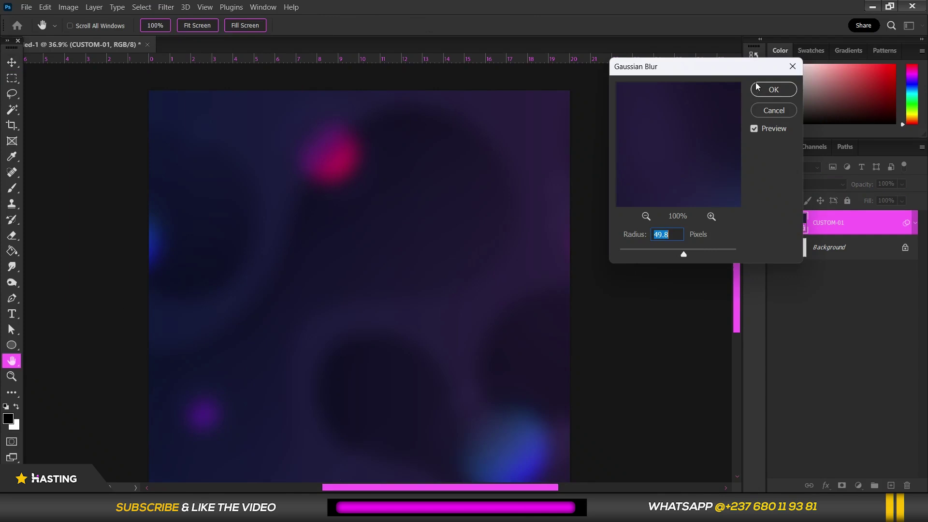
- Apply a 49.8-pixel Gaussian Blur to the CUSTOM-01 background image and lock its layer
key("v")
scroll(494, 196, "down", 2)
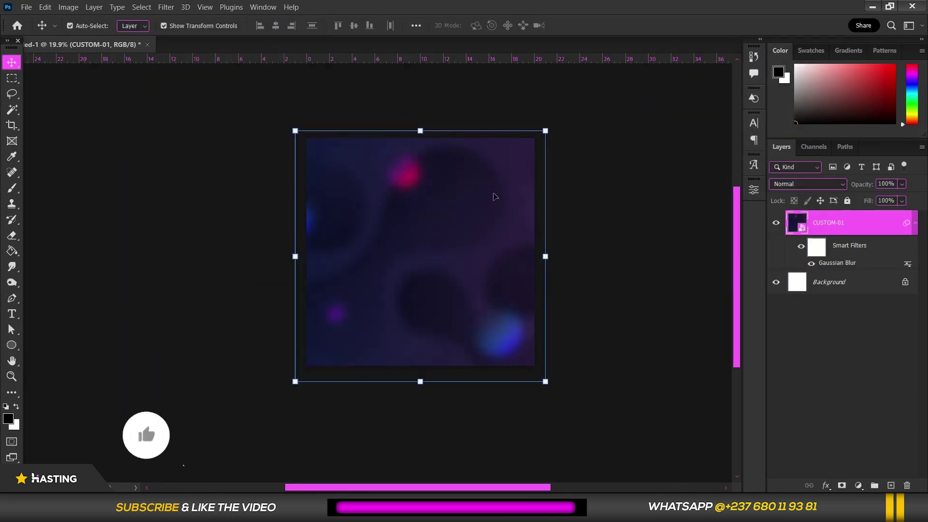
key("ctrl+slash")
scroll(437, 248, "up", 1)
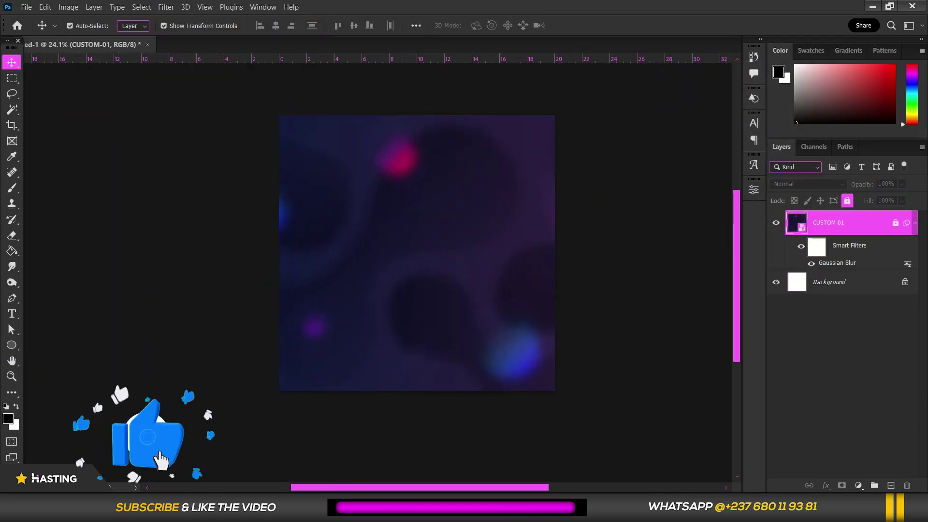
- Add a Color Balance adjustment layer above CUSTOM-01 and clip it to that layer
left_click(858, 485)
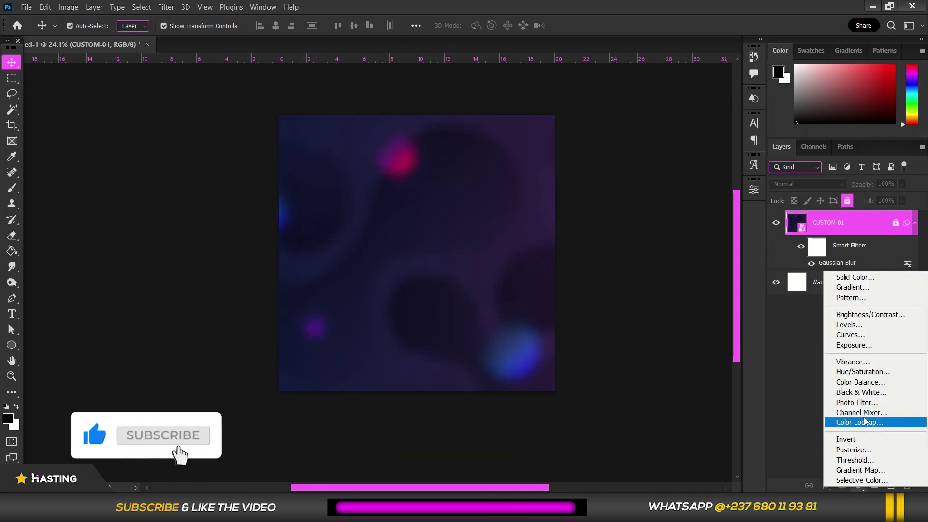
left_click(866, 382)
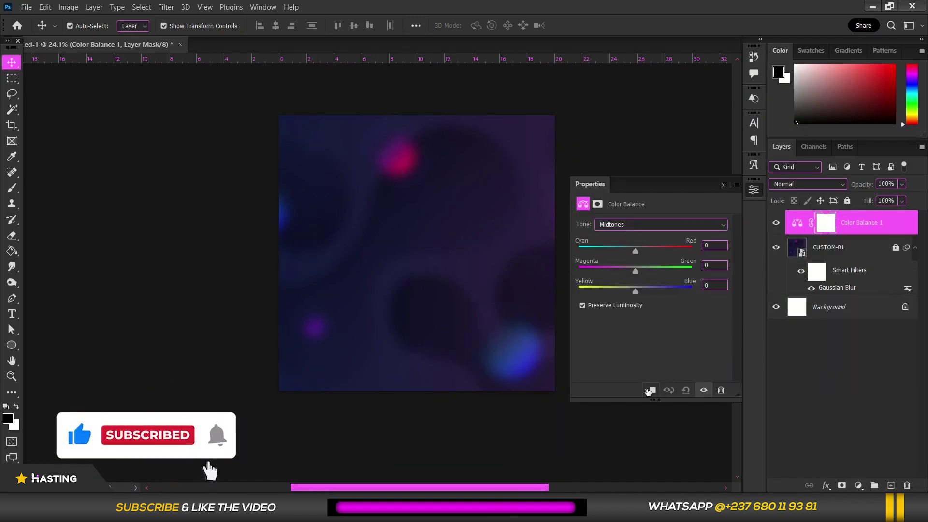
left_click(649, 390)
- Set the midtone color balance to -35 on Magenta–Green and +7 on Yellow–Blue, and compare with the adjustment hidden
left_click_drag(635, 270, 622, 277)
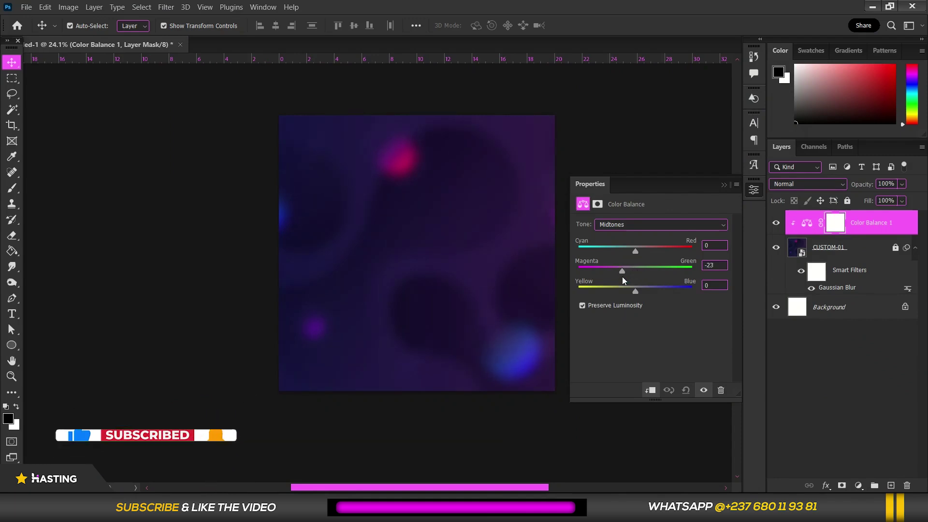
left_click(650, 292)
left_click_drag(647, 292, 641, 292)
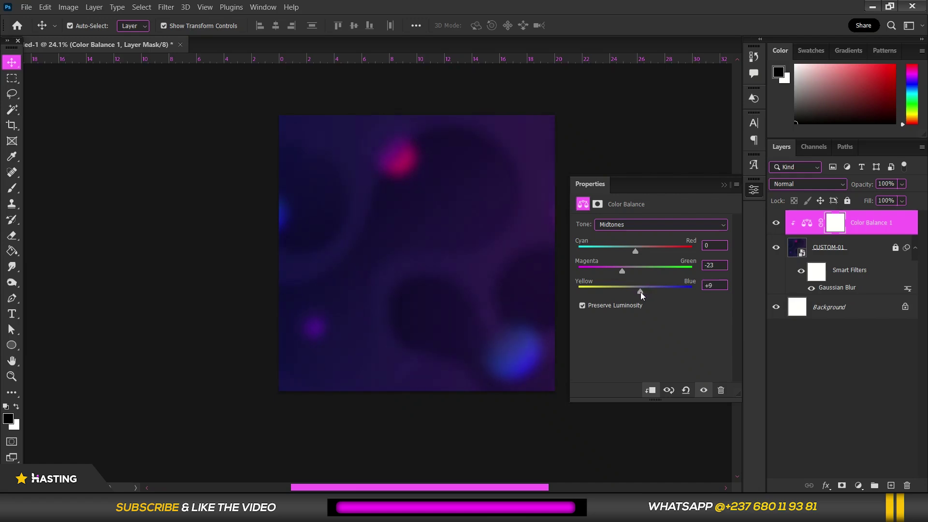
left_click(617, 270)
left_click(777, 222)
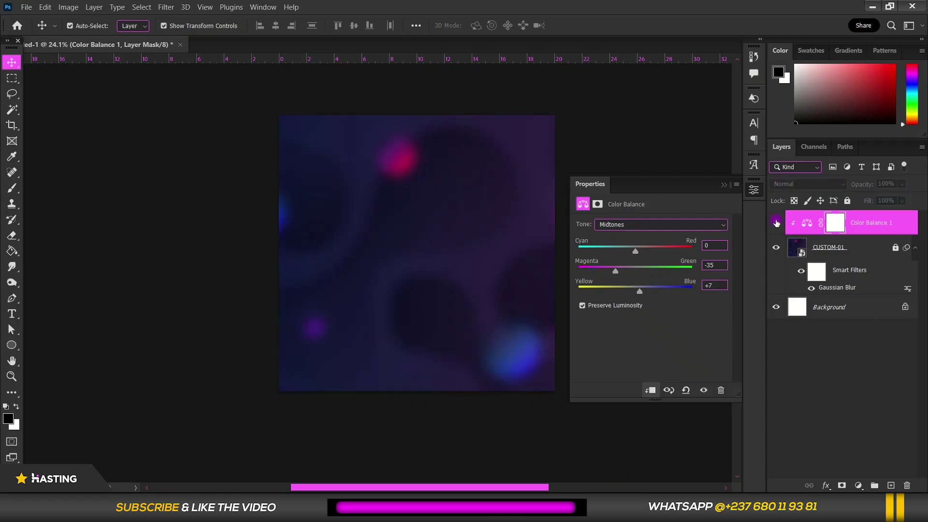
- Collapse the adjustment's properties and lock the Color Balance layer
left_click(648, 138)
scroll(491, 189, "up", 3)
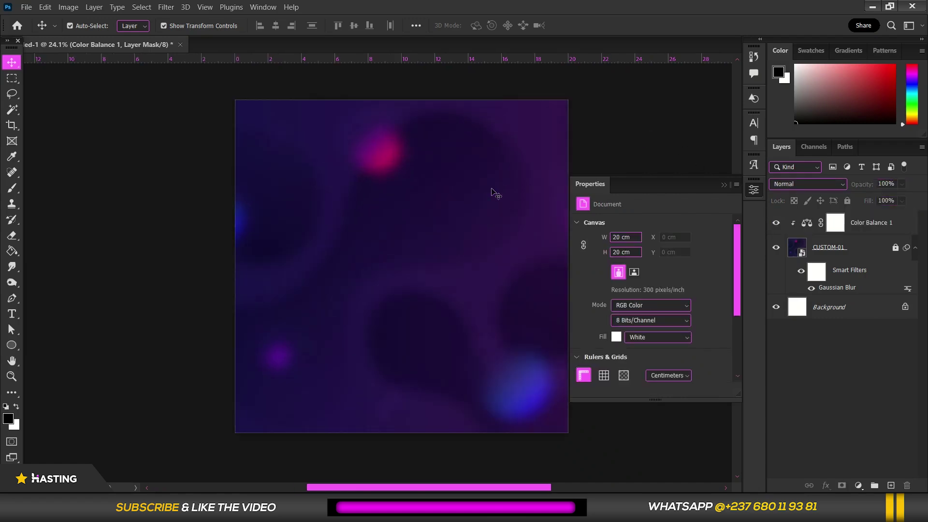
left_click(725, 185)
left_click(835, 220)
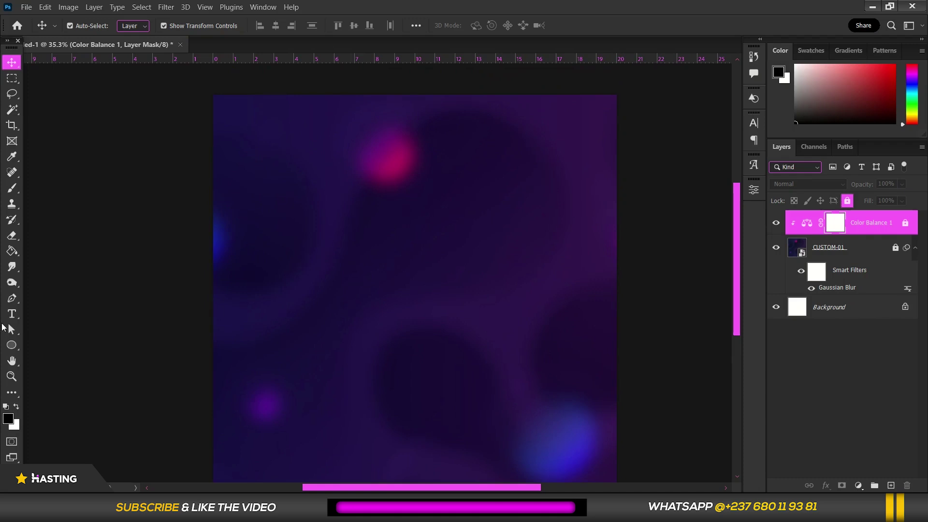
- Add the text "Welcome To" in the upper part of the canvas
left_click(11, 314)
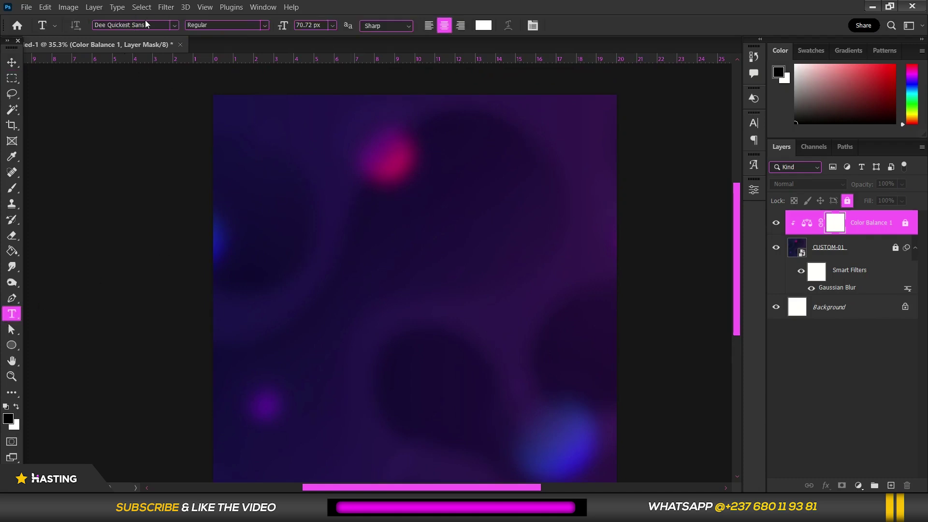
left_click(363, 207)
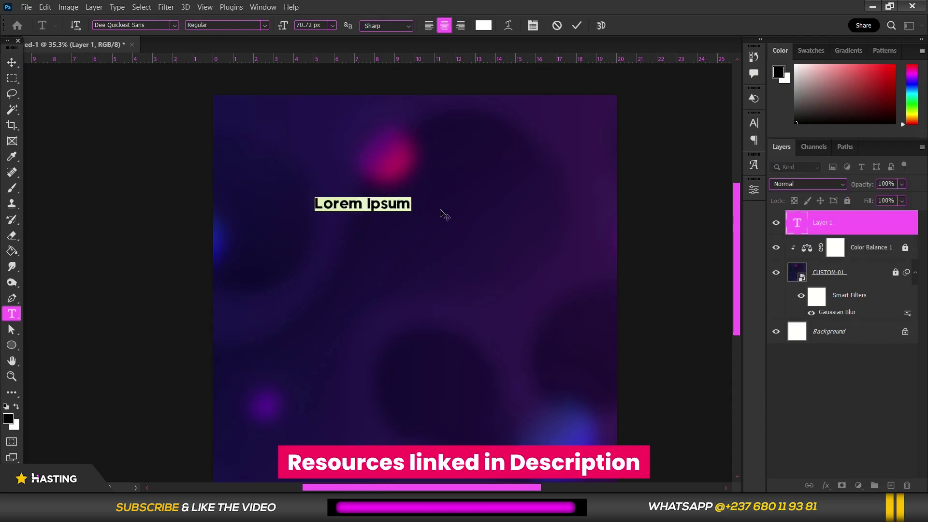
type("Welcome To")
- Try a tracking of -20 on the whole "Welcome To" text, then set its tracking to 0
key("ctrl+a")
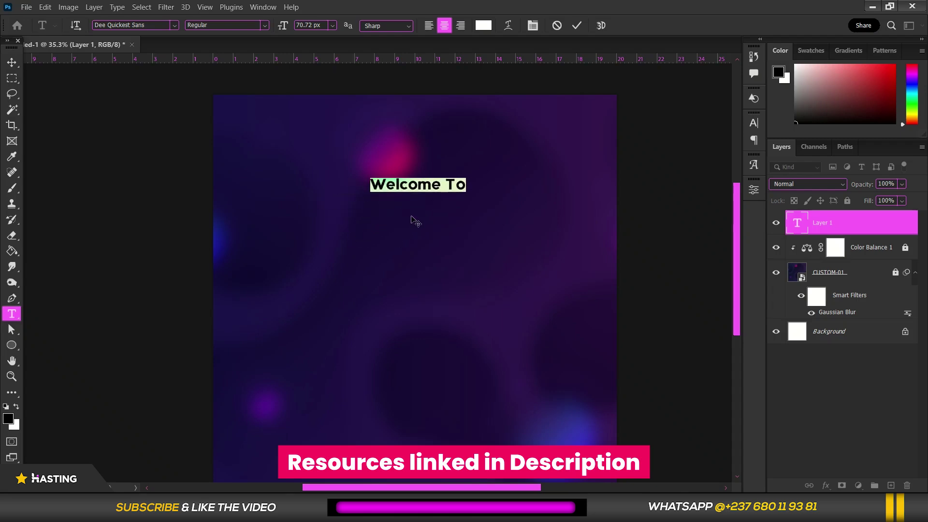
scroll(413, 219, "up", 2)
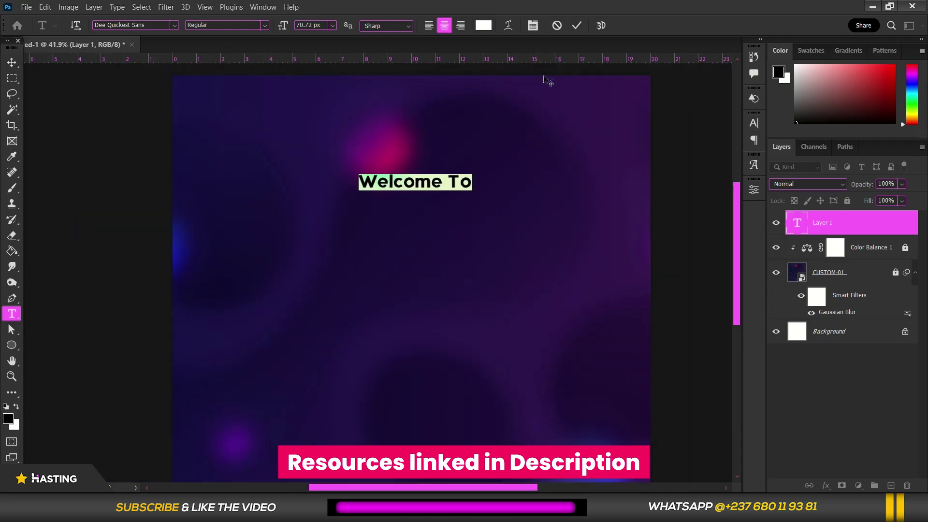
left_click(532, 26)
left_click(711, 167)
type("-20")
key("Return")
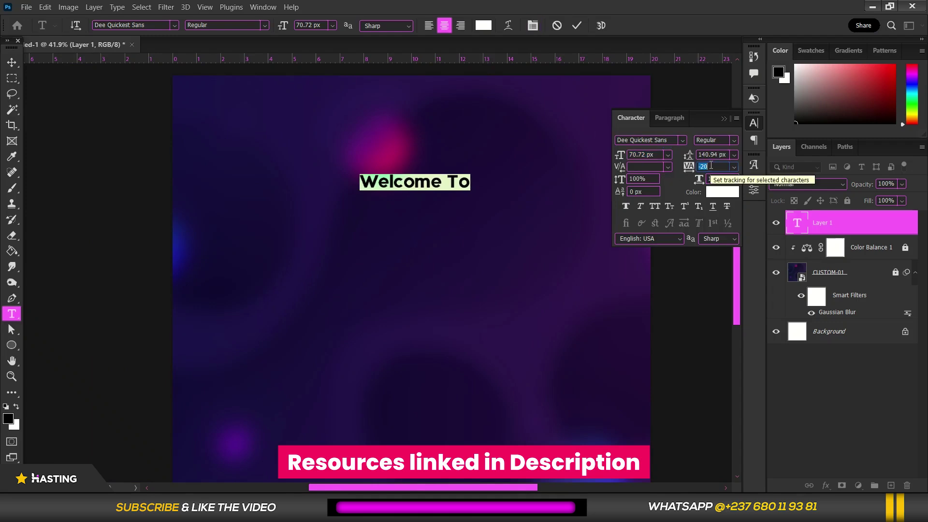
type("0")
key("Return")
- Set the "Welcome To" text size to 78 px, leaving it without faux bold or faux italic
double_click(648, 154)
type("78")
key("Return")
left_click(641, 207)
left_click(641, 209)
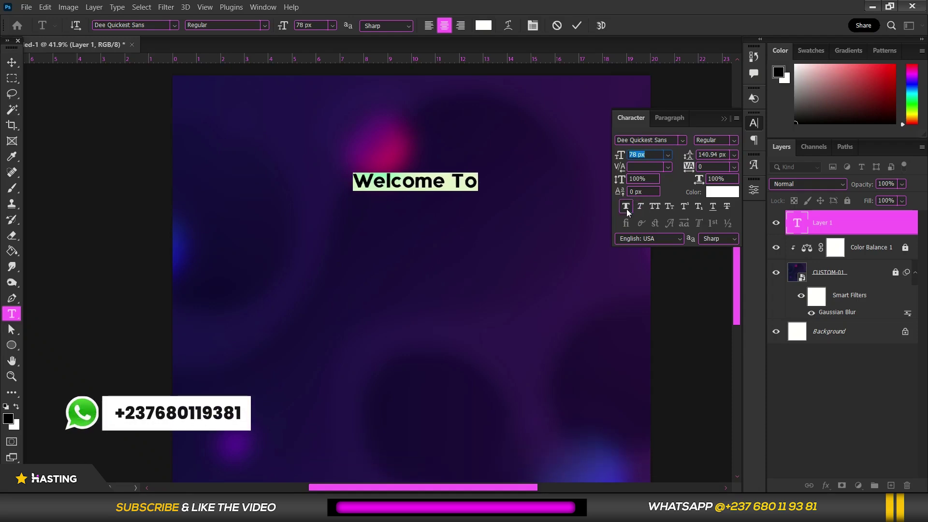
left_click(626, 208)
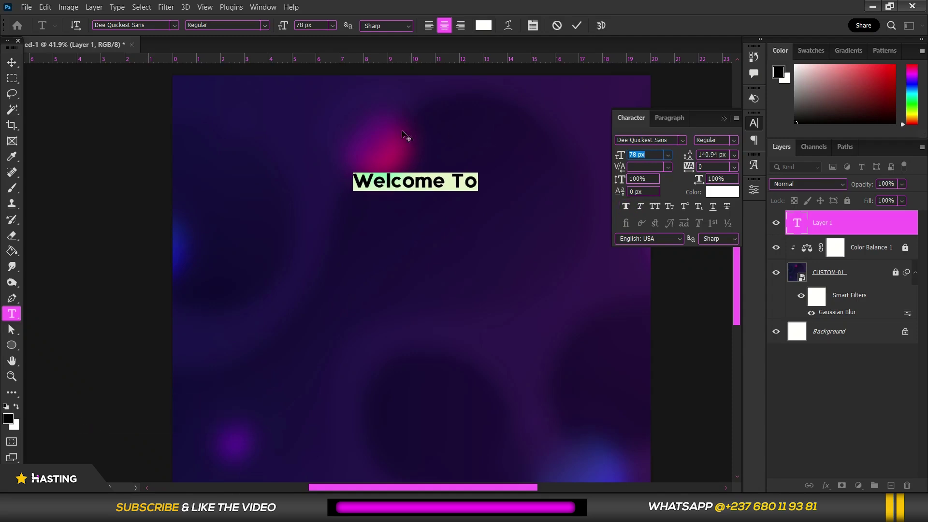
- Increase the "Welcome To" text size to 85 px and commit the text edit
left_click(409, 187)
scroll(416, 203, "up", 3)
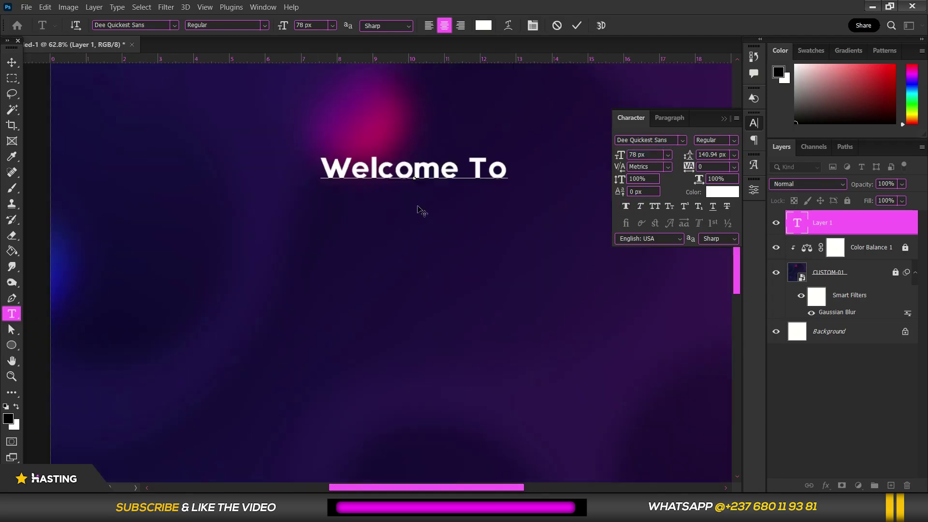
scroll(421, 211, "up", 2)
scroll(422, 211, "down", 4)
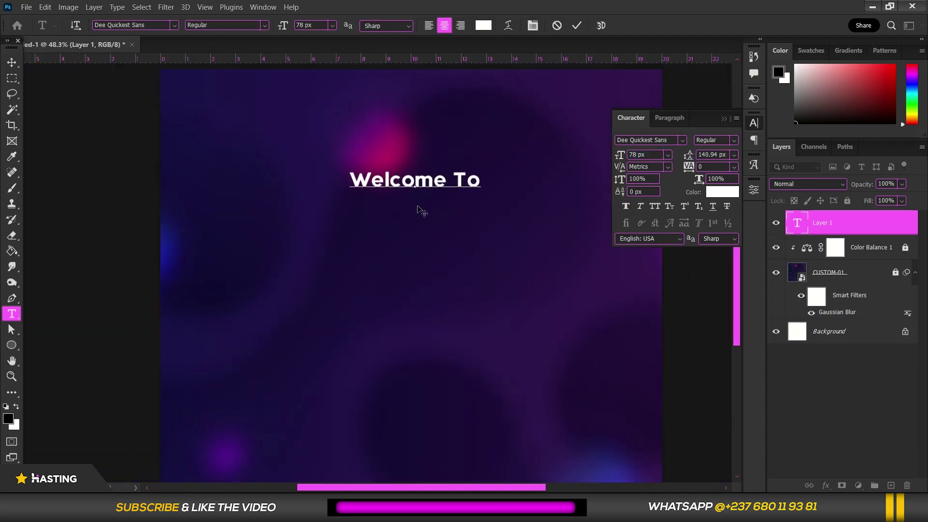
scroll(422, 211, "down", 3)
triple_click(427, 187)
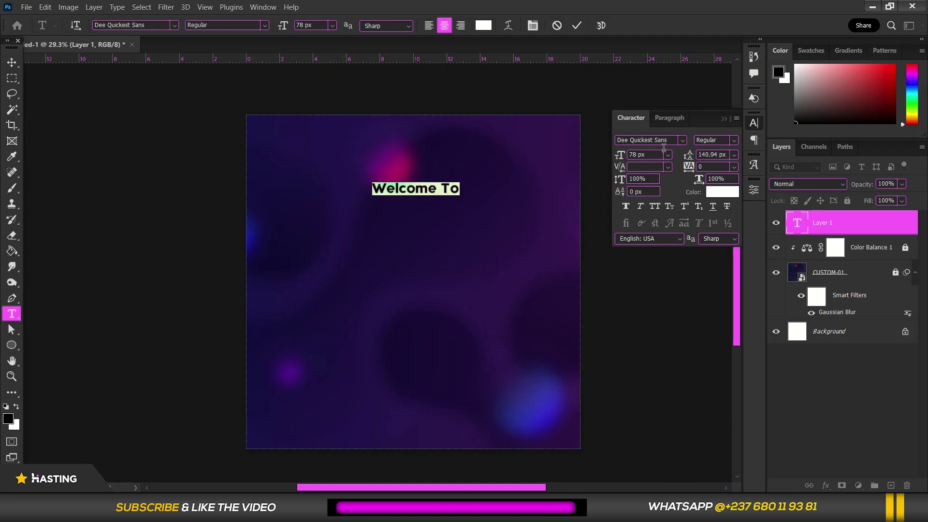
key("Up")
key("Up")
key("Up")
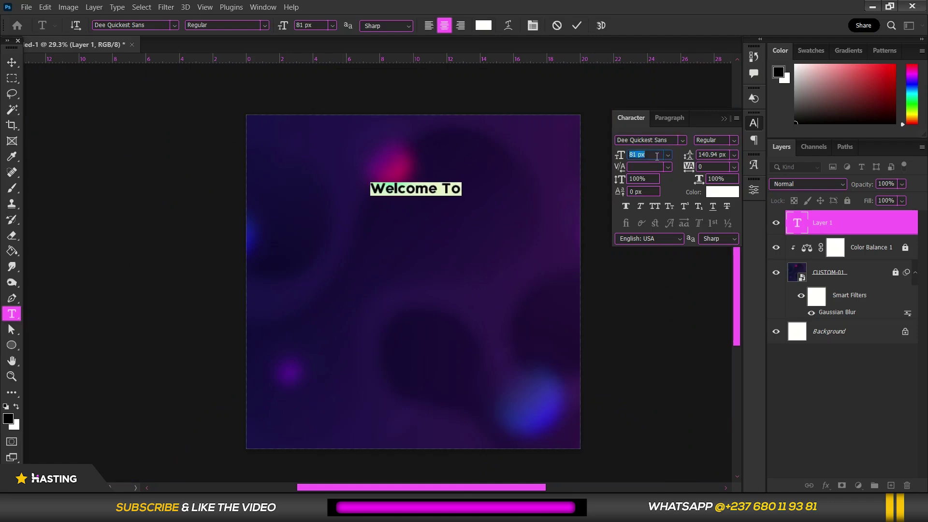
key("Up")
key("Up")
key("Up")
key("Up")
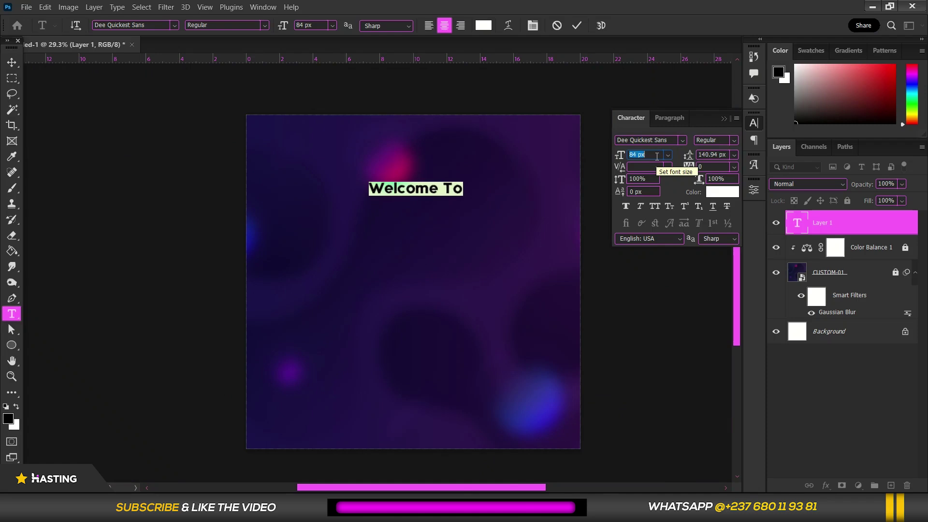
left_click(430, 189)
left_click(579, 28)
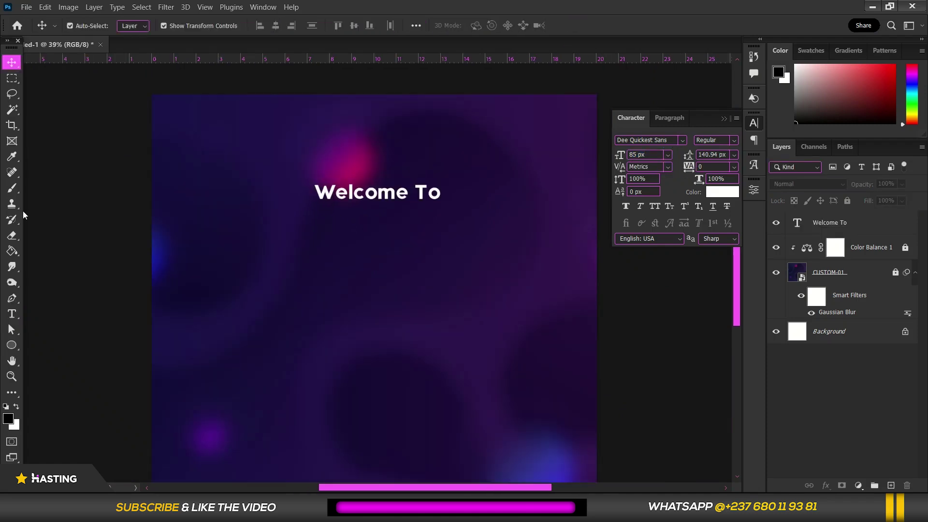
- Dock the toolbar so the vertical ruler is uncovered, and place a vertical guide at the canvas centre, 10 cm
left_click_drag(9, 49, 2, 56)
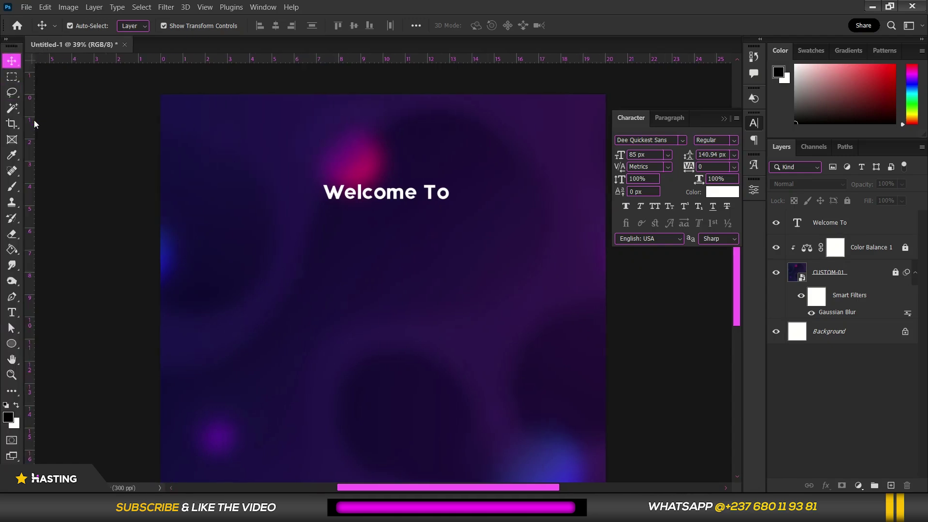
left_click_drag(29, 141, 382, 138)
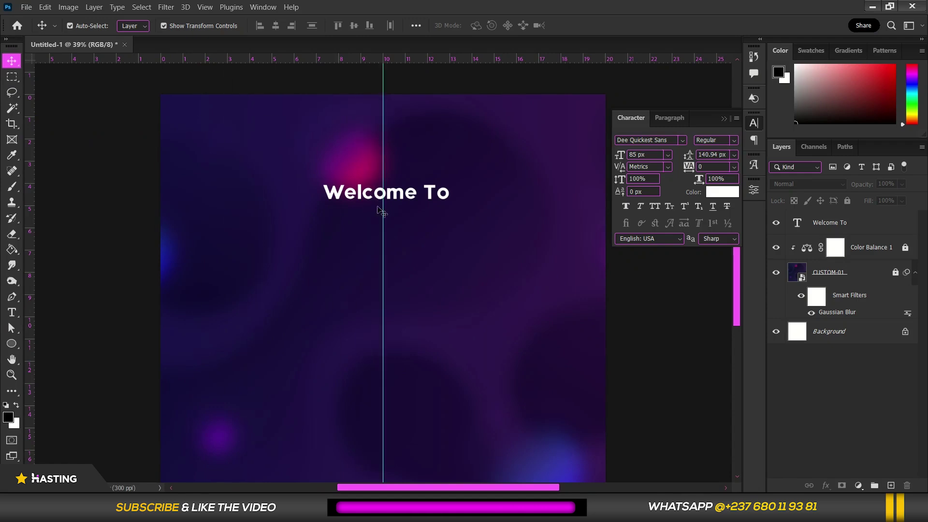
scroll(383, 121, "down", 3)
scroll(415, 180, "up", 1)
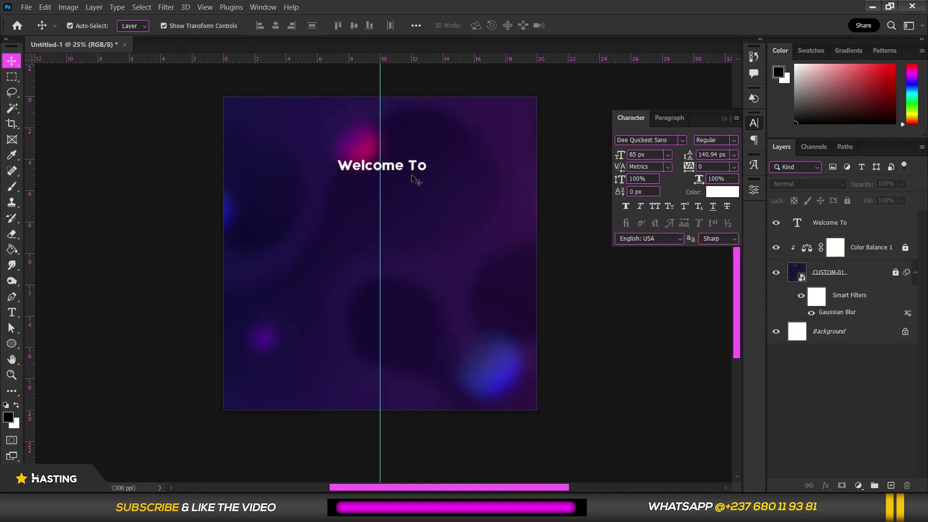
- Place vertical and horizontal margin guides about 2 cm inside each edge of the canvas
left_click_drag(30, 78, 255, 125)
left_click_drag(29, 147, 507, 154)
left_click_drag(389, 59, 393, 129)
left_click_drag(357, 59, 353, 379)
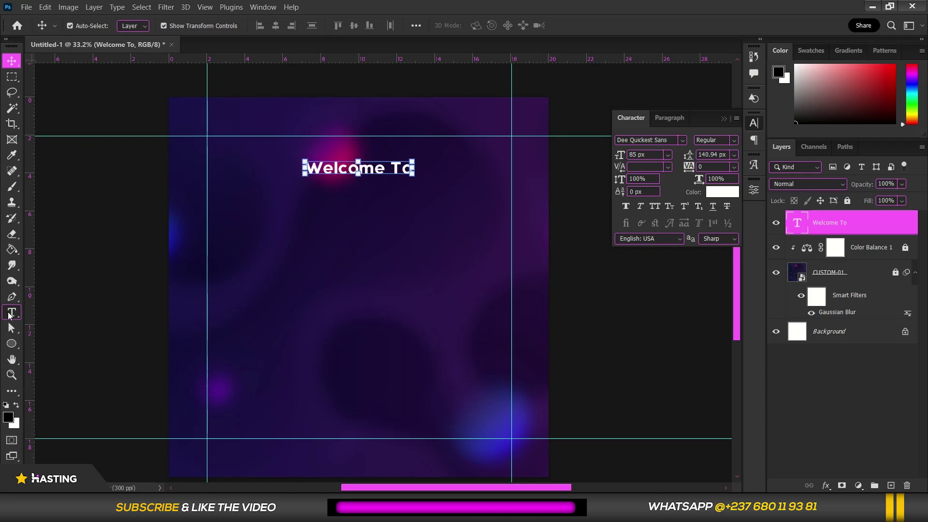
- Add a separate text layer reading "MARCH" and position it below "Welcome To"
left_click(11, 313)
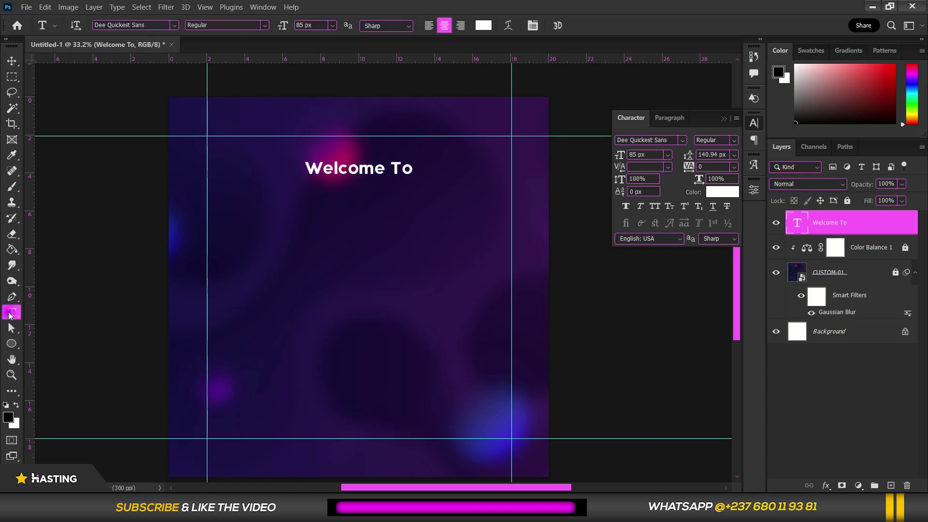
left_click(272, 207)
left_click_drag(288, 259, 358, 289)
type("MARCH")
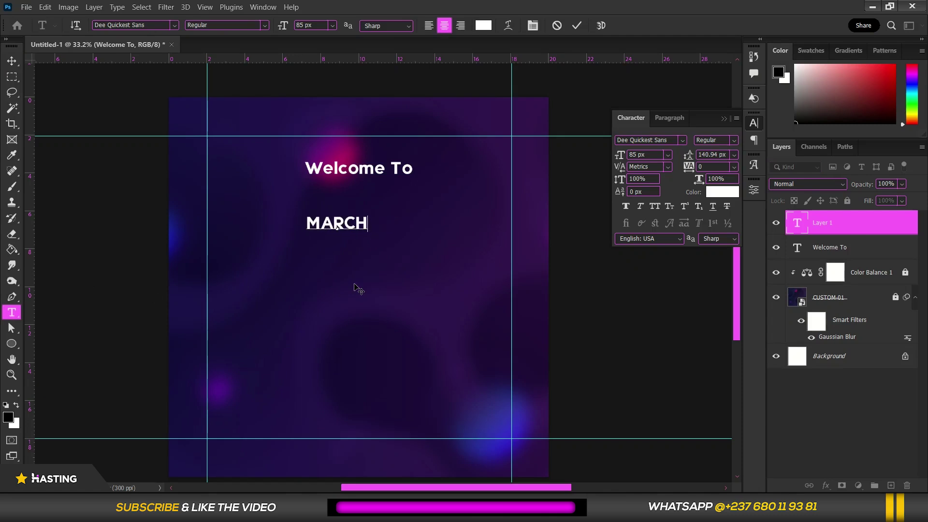
- Format the "MARCH" text in Bebas at 407 px and move it clear of "Welcome To"
key("ctrl+a")
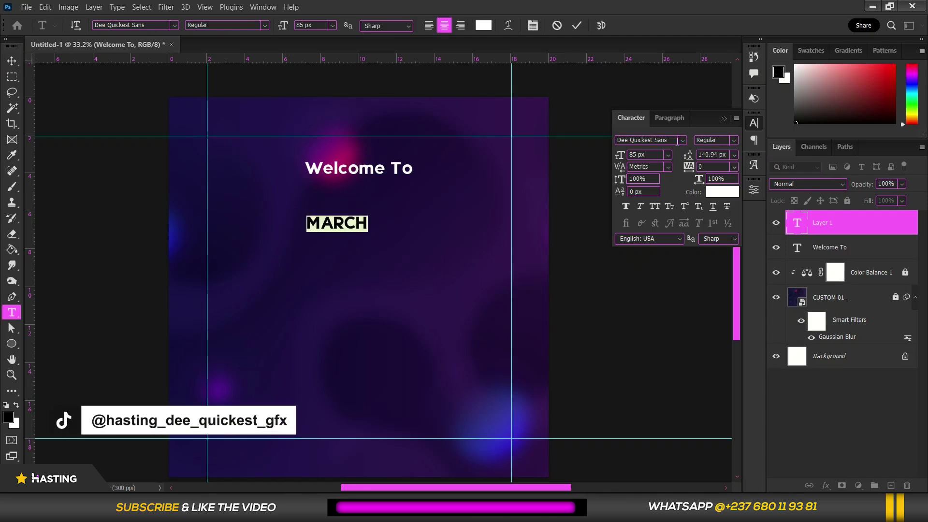
left_click(681, 141)
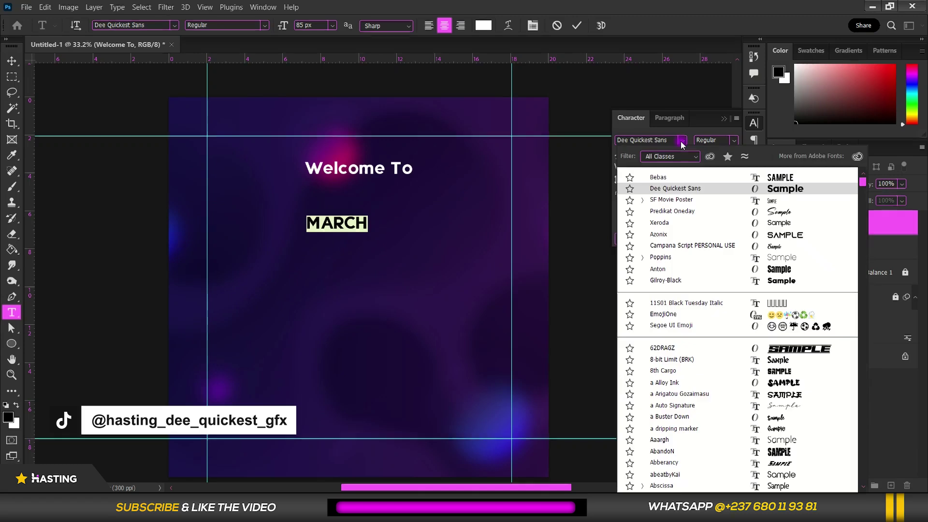
left_click(687, 179)
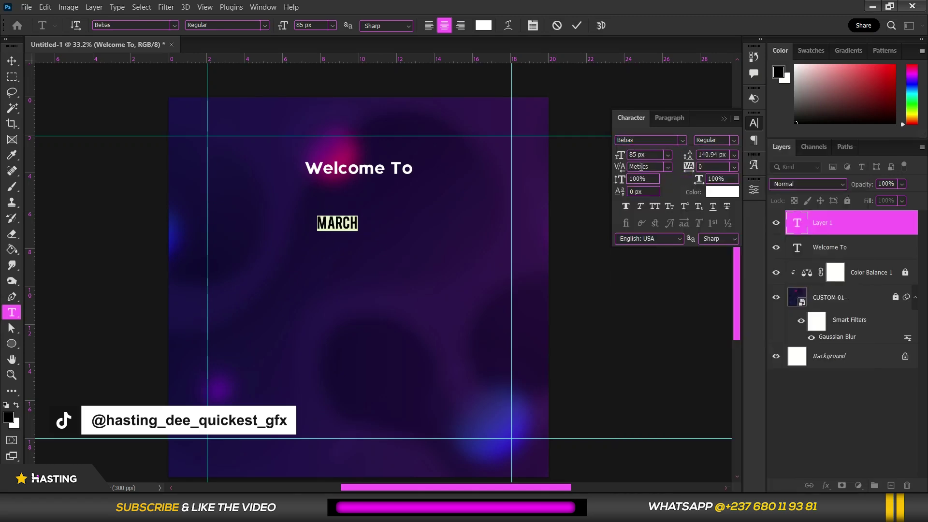
left_click_drag(651, 154, 816, 131)
left_click(414, 201)
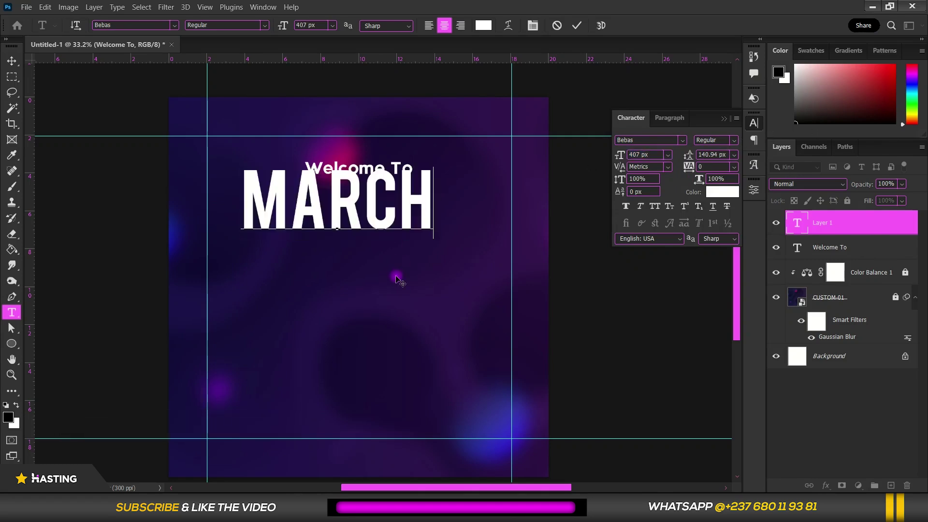
left_click_drag(400, 281, 417, 306)
- Set the "MARCH" tracking to -60 and move the word up close beneath "Welcome To"
left_click_drag(447, 221, 270, 233)
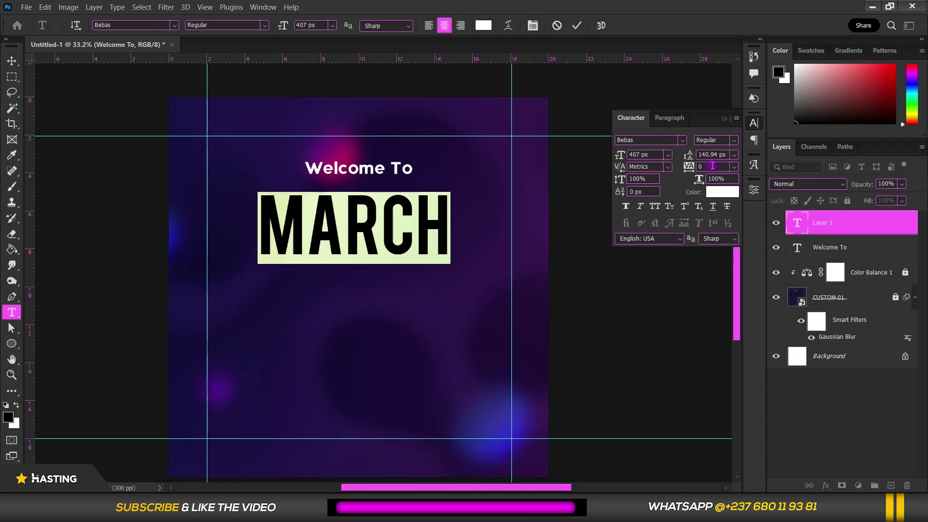
key("Down")
key("Down")
key("Down")
key("Down")
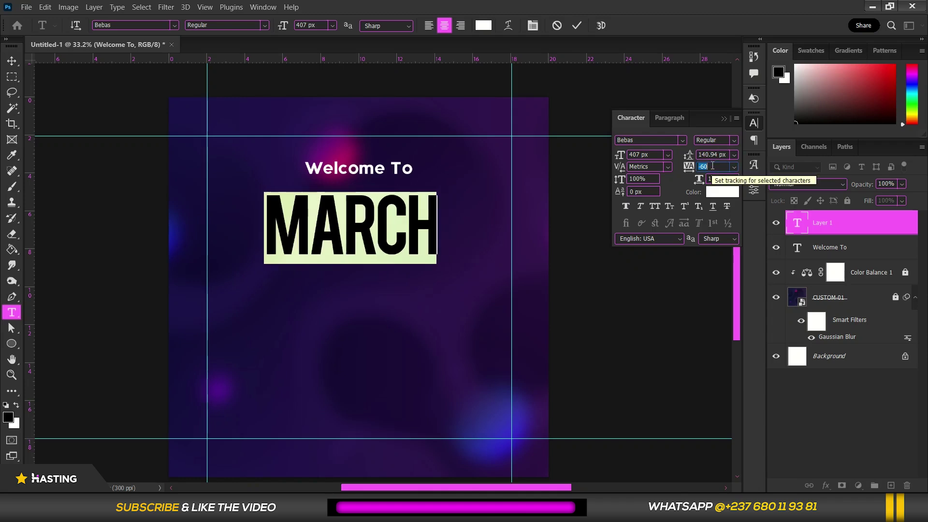
key("Return")
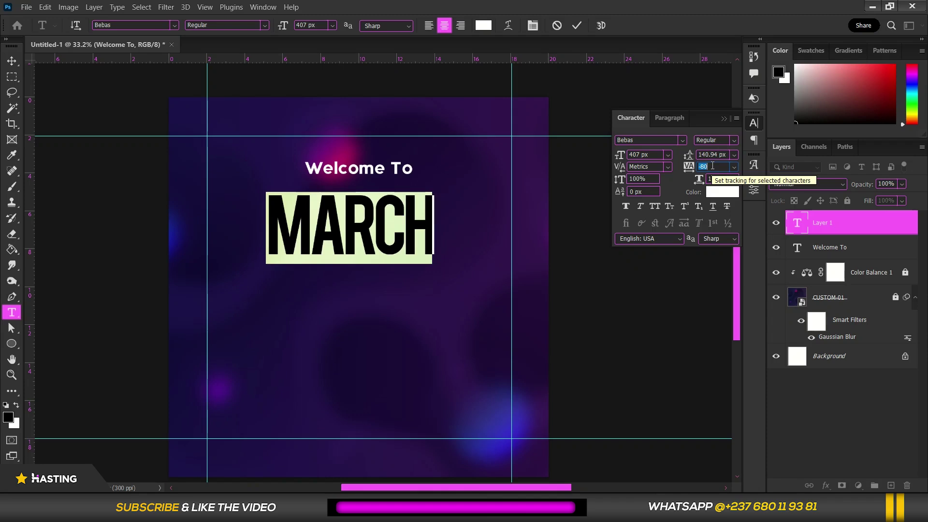
key("Up")
left_click(405, 245)
left_click_drag(388, 302, 398, 289)
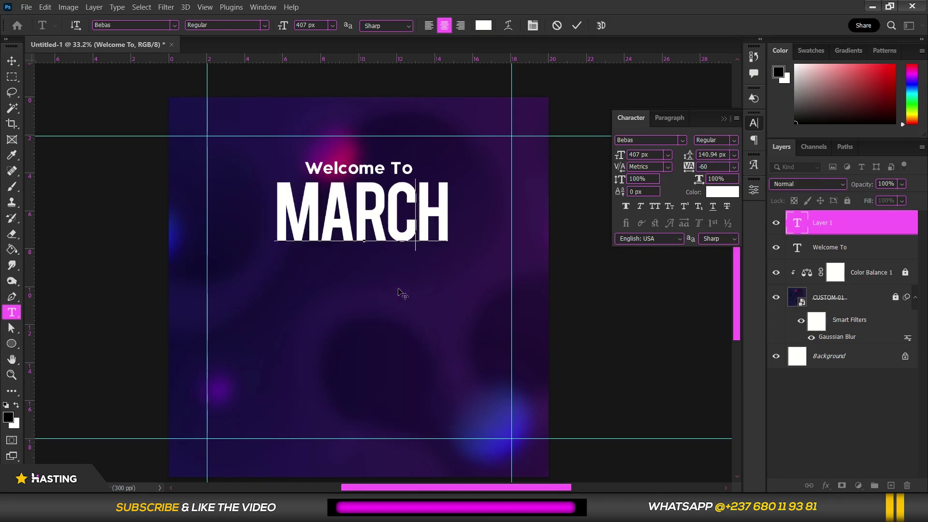
- Nudge "MARCH" closer to "Welcome To" and align both text layers on their horizontal centres
key("ctrl+z")
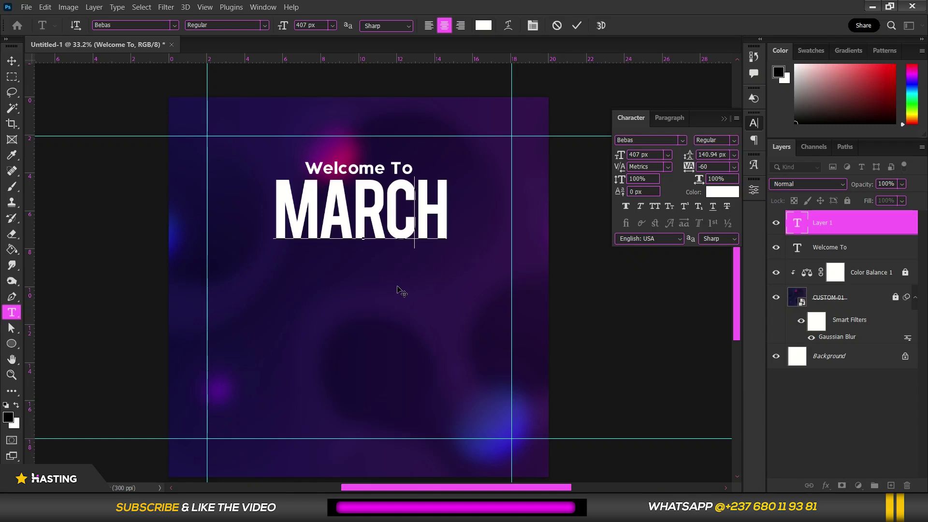
left_click(12, 60)
left_click_drag(447, 151, 273, 209)
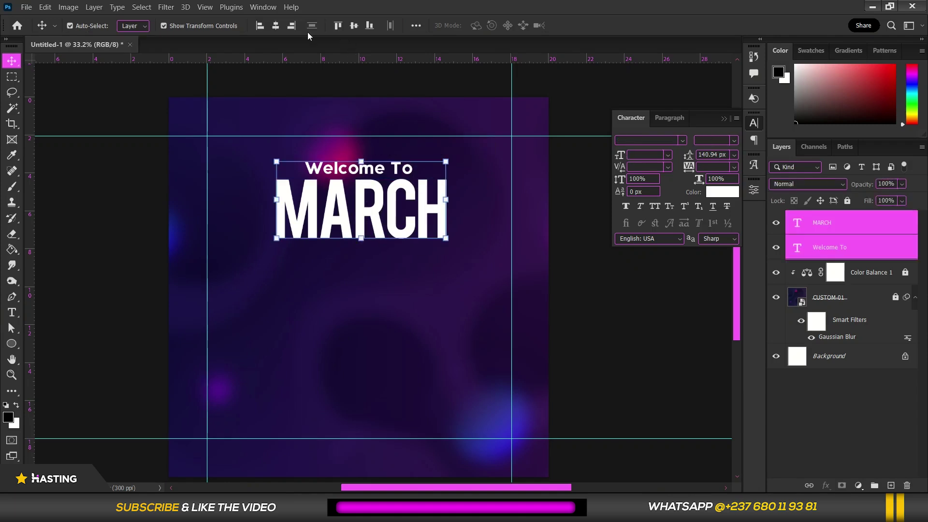
left_click(275, 25)
left_click(482, 229)
- Draw a rectangle about 1063 by 106 px directly beneath "MARCH", matching the word's width
scroll(430, 196, "up", 5)
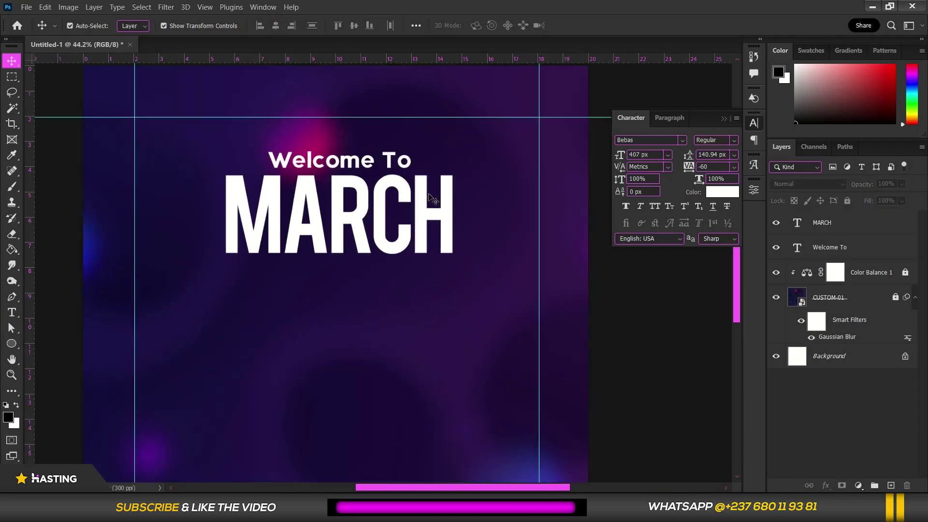
scroll(361, 311, "up", 1)
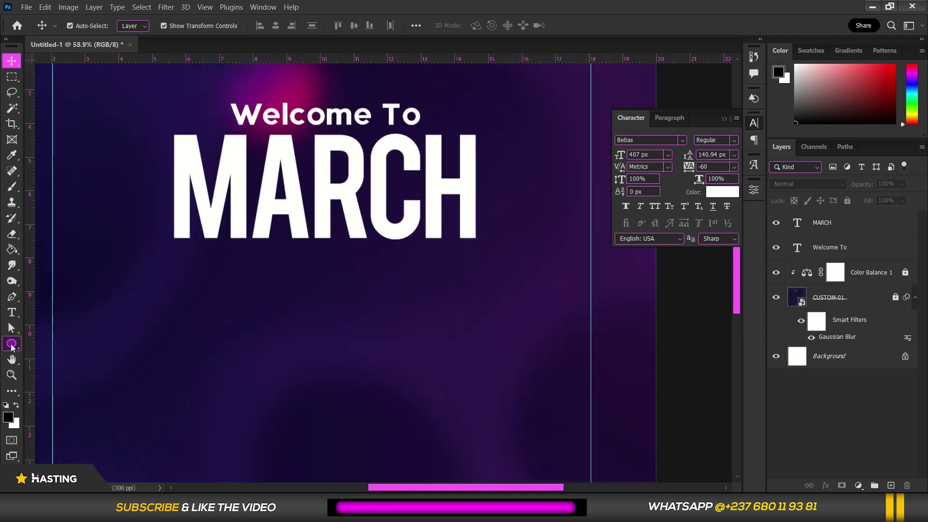
left_click(18, 344)
left_click(20, 347)
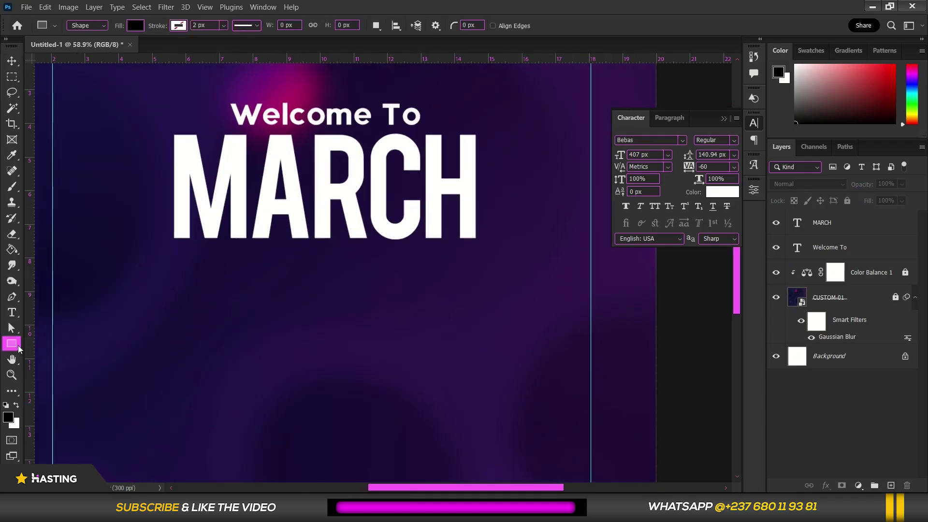
left_click_drag(175, 244, 477, 273)
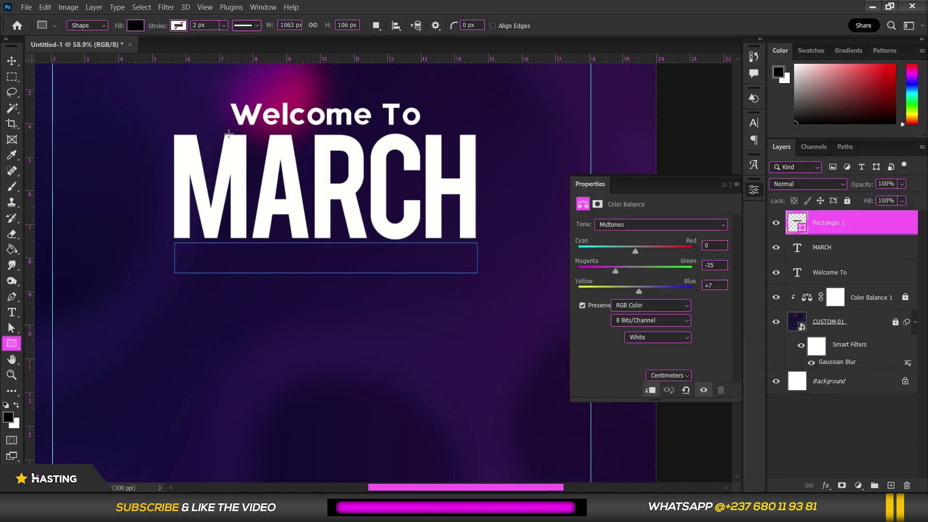
- Fill the rectangle under "MARCH" with the yellow-orange from the recently used colours
left_click(137, 27)
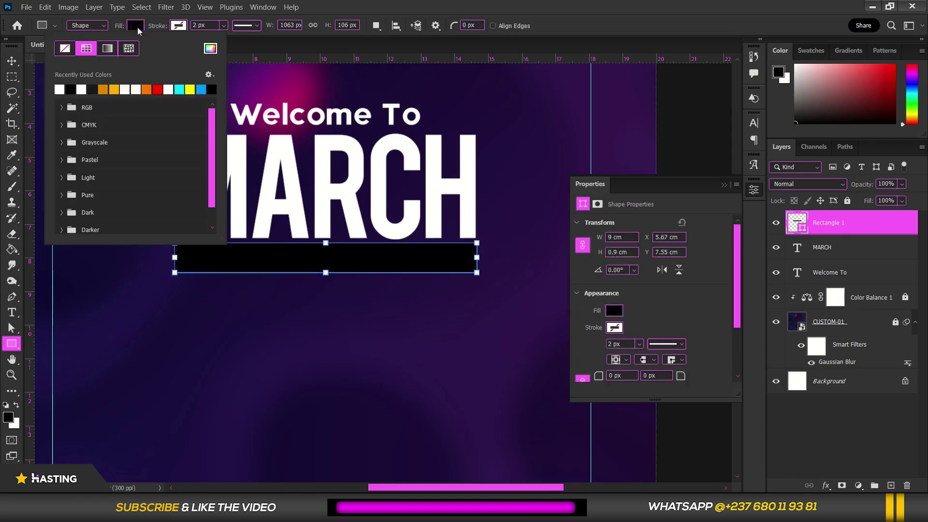
left_click(60, 107)
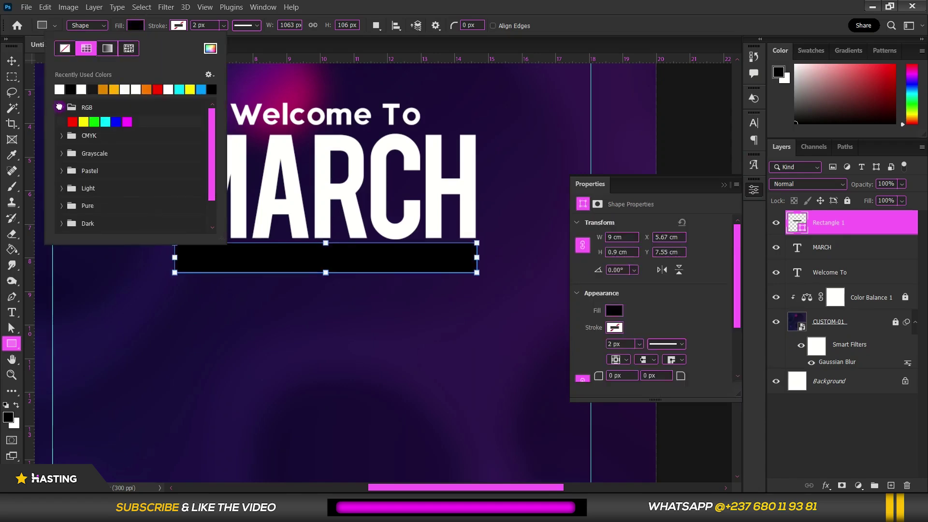
left_click(59, 107)
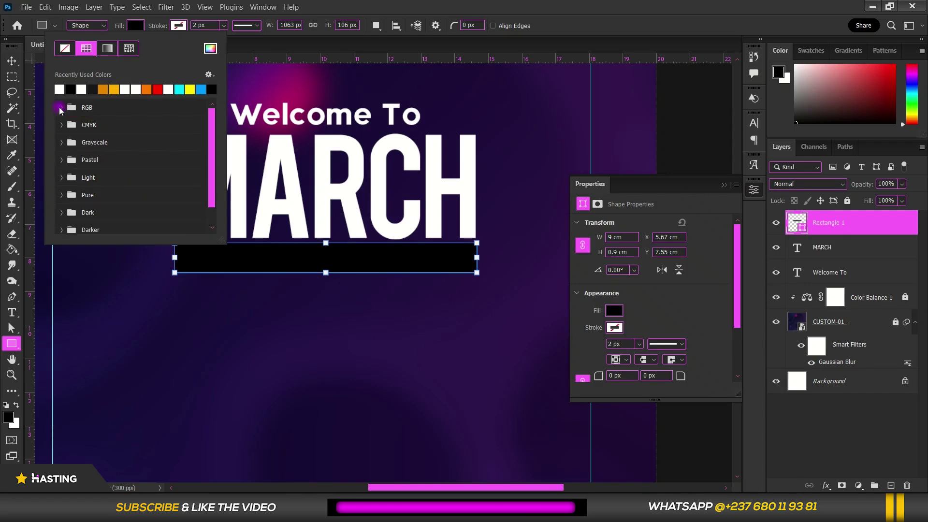
left_click(114, 89)
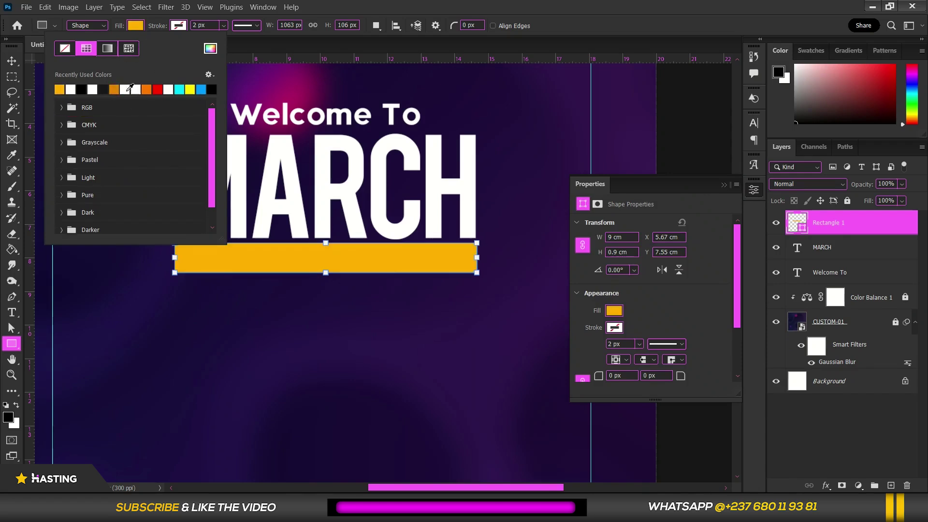
key("Return")
scroll(243, 212, "down", 4)
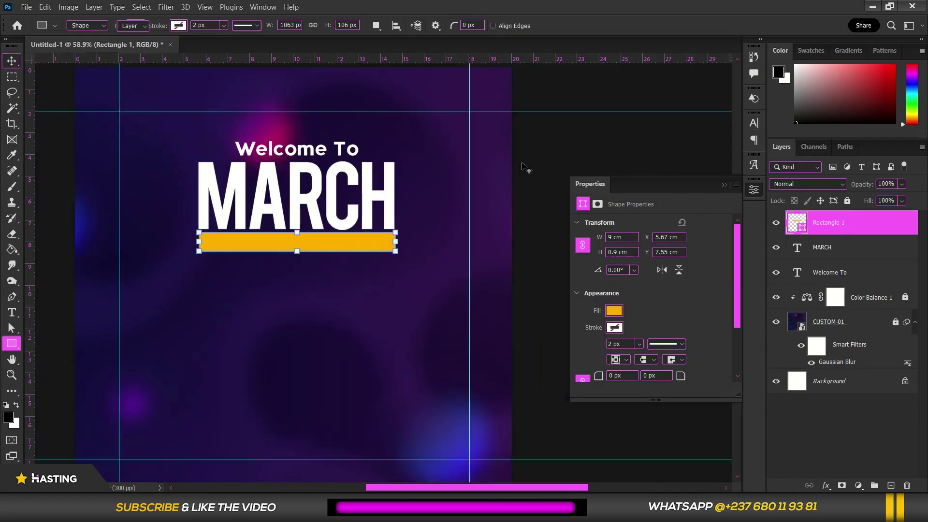
- Shift the yellow-orange bar slightly left to X 5.64 cm so its edges line up with "MARCH"
left_click(471, 194)
scroll(315, 277, "down", 1)
scroll(305, 260, "up", 4)
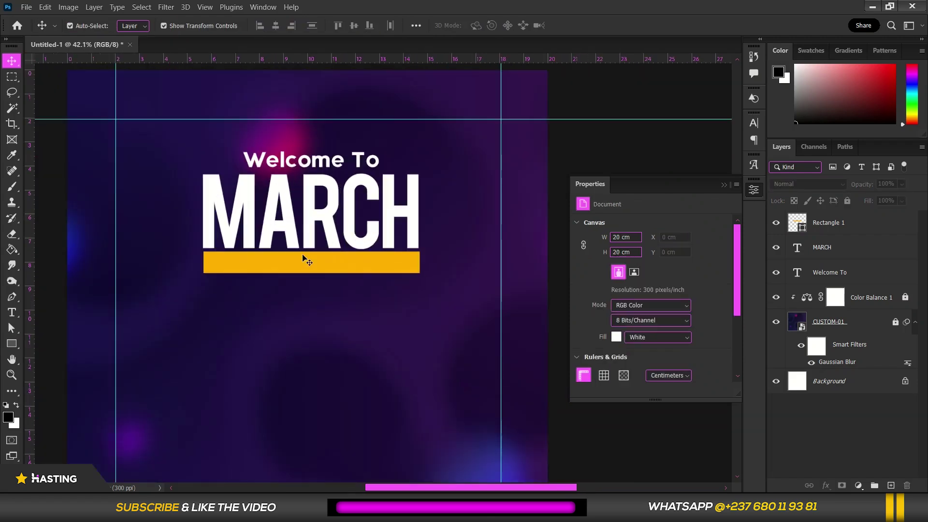
left_click(310, 270)
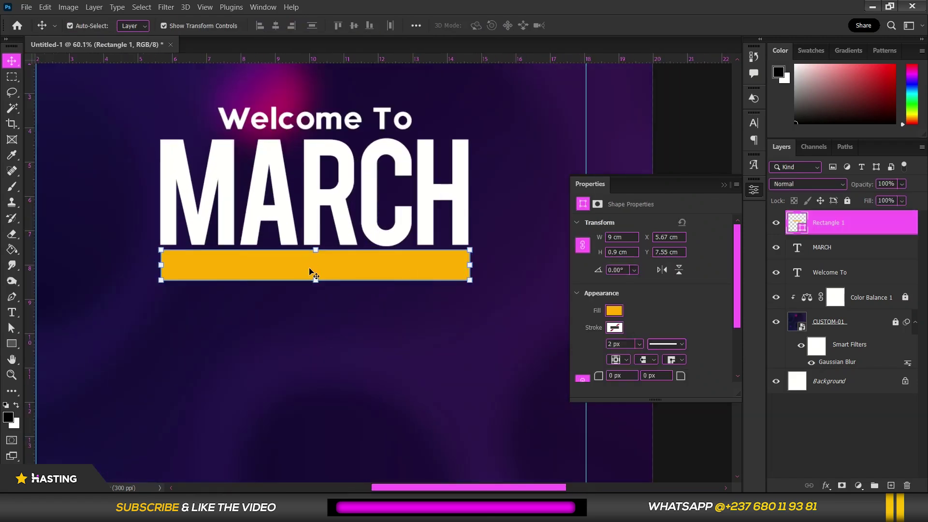
left_click(257, 278)
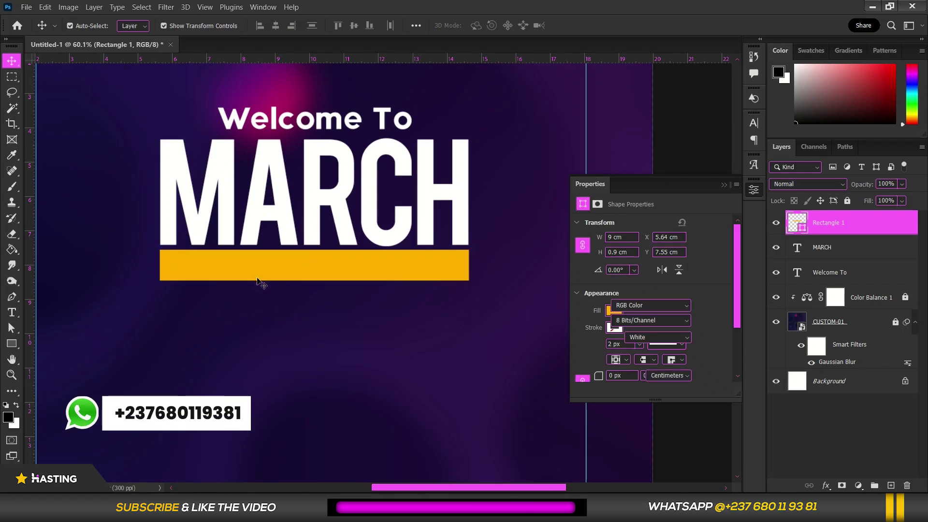
scroll(257, 279, "up", 2)
left_click(261, 270)
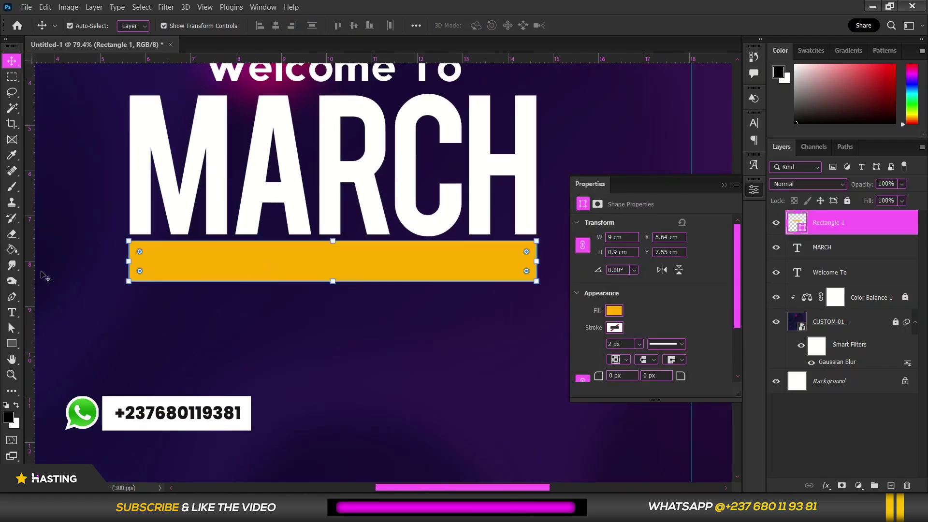
- Add a 100 px text layer reading "HAPPY NEW MONTH!" below the yellow-orange bar
left_click(12, 313)
left_click(183, 346)
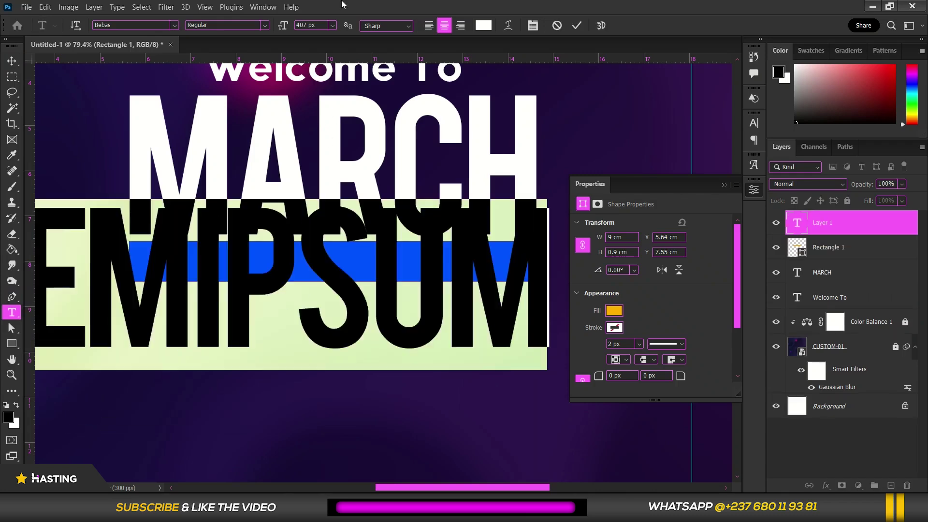
left_click_drag(279, 33, 100, 131)
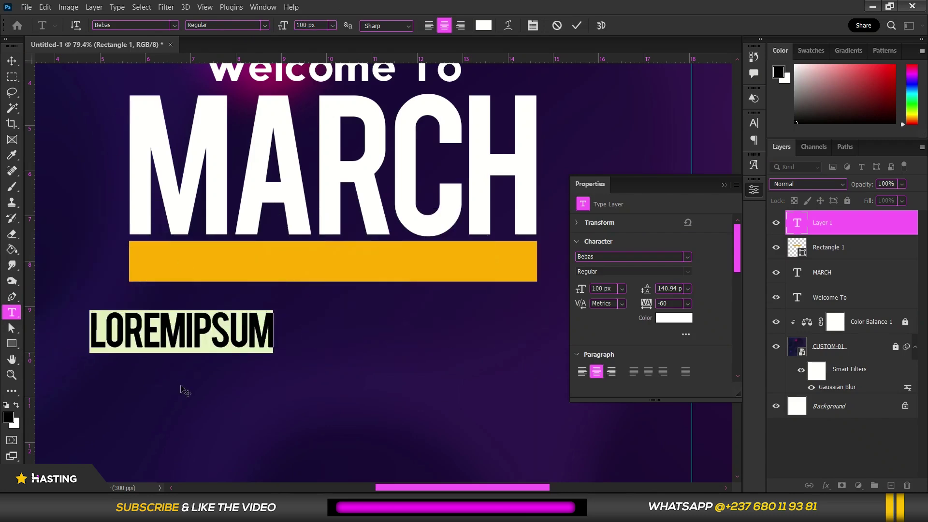
left_click_drag(182, 387, 300, 385)
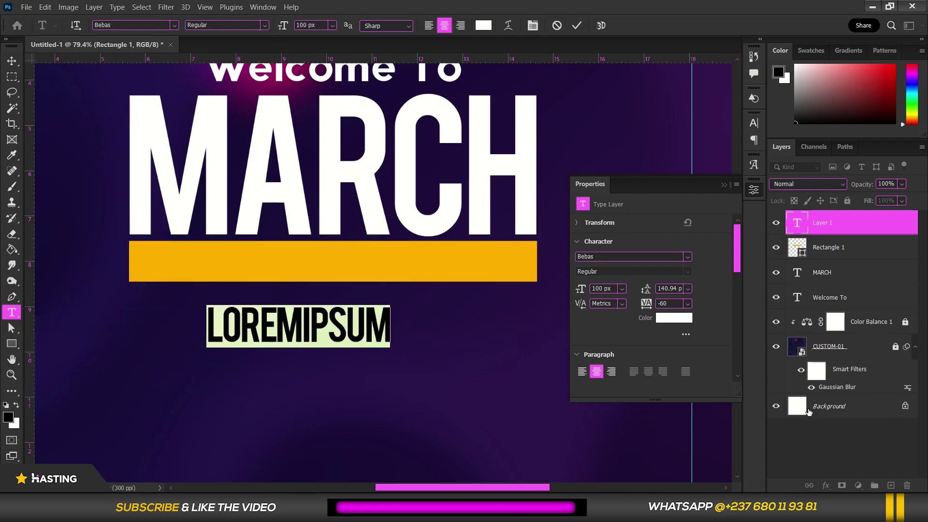
type("HA")
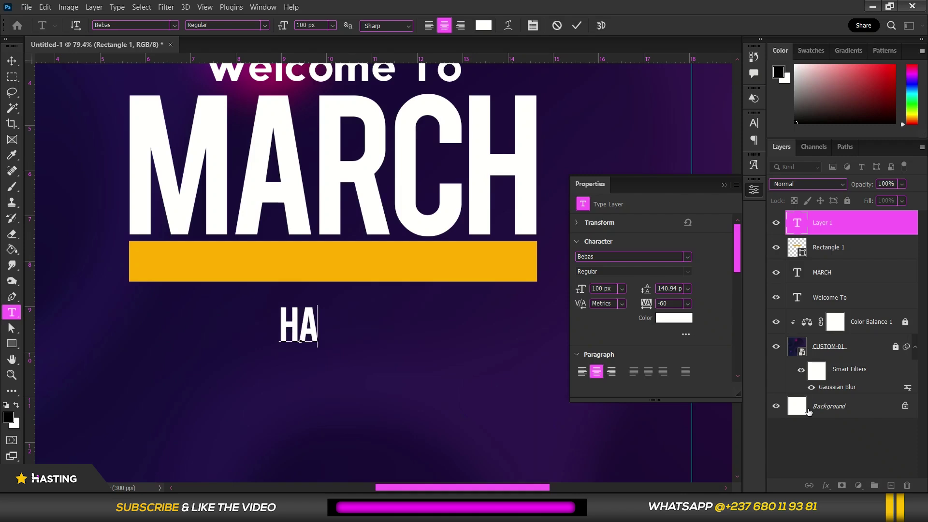
type("PPY")
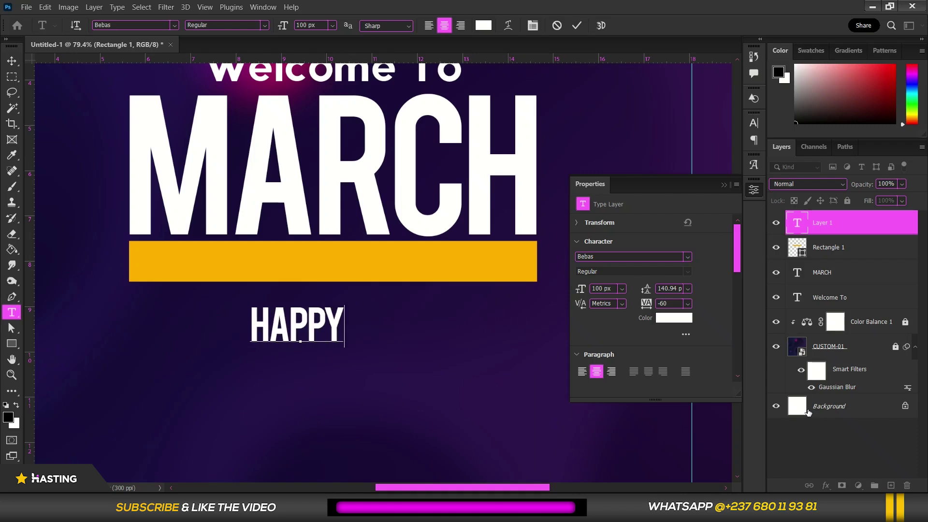
type("NEWMONTH")
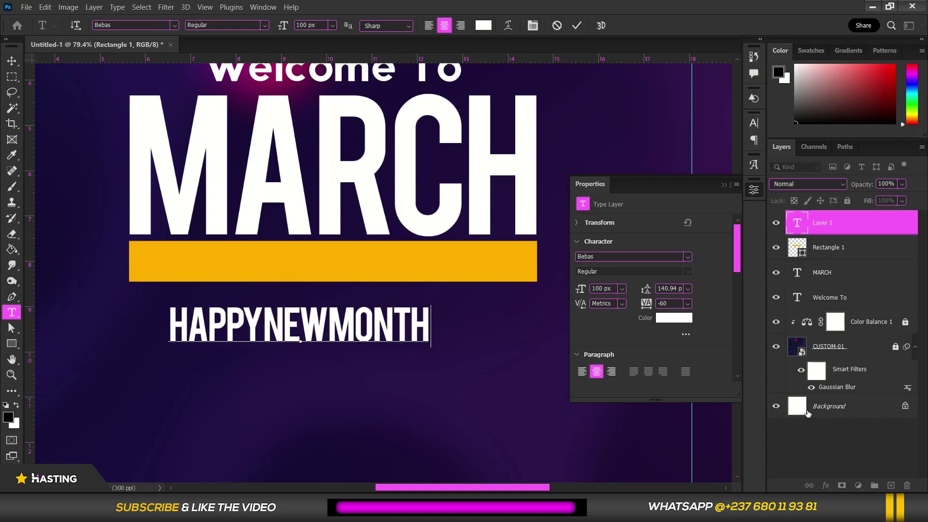
type("!")
- Format "HAPPY NEW MONTH!" in Dee Quickest Sans at 64 px and move it onto the yellow-orange bar
key("ctrl+a")
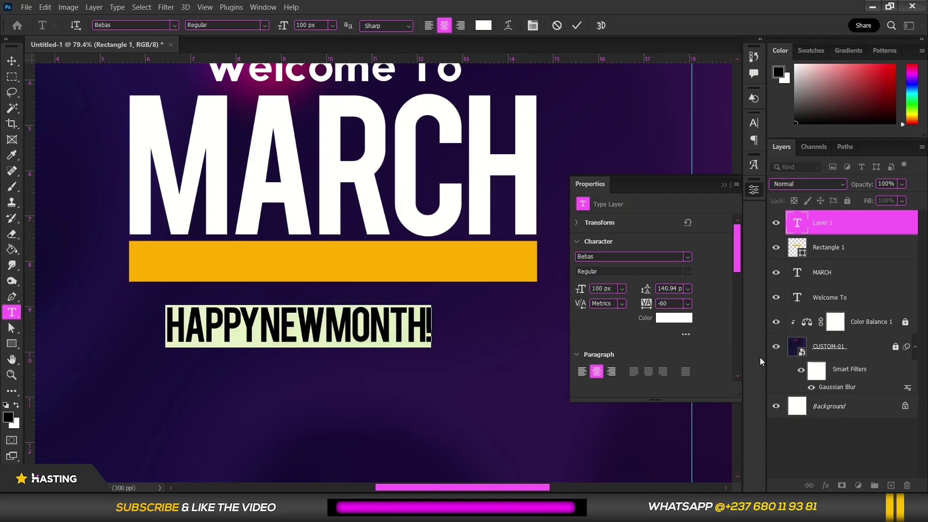
left_click(688, 257)
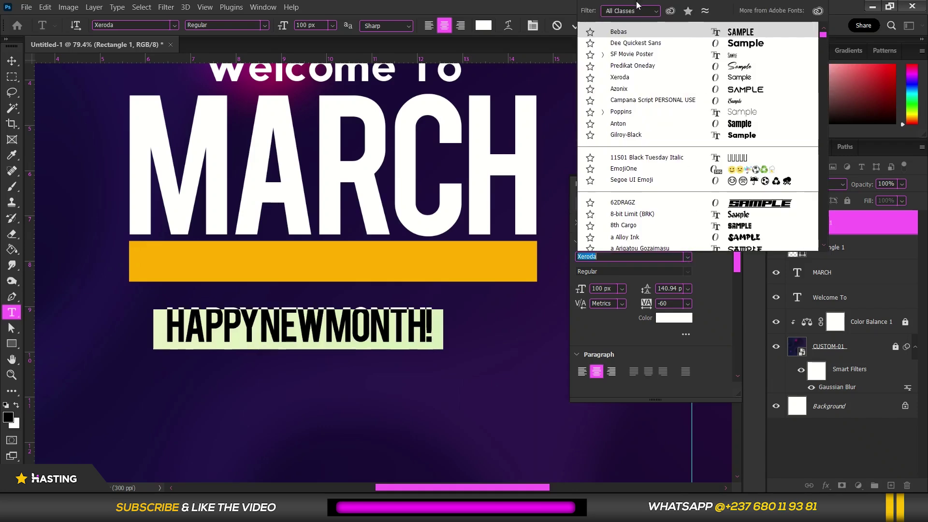
left_click(640, 43)
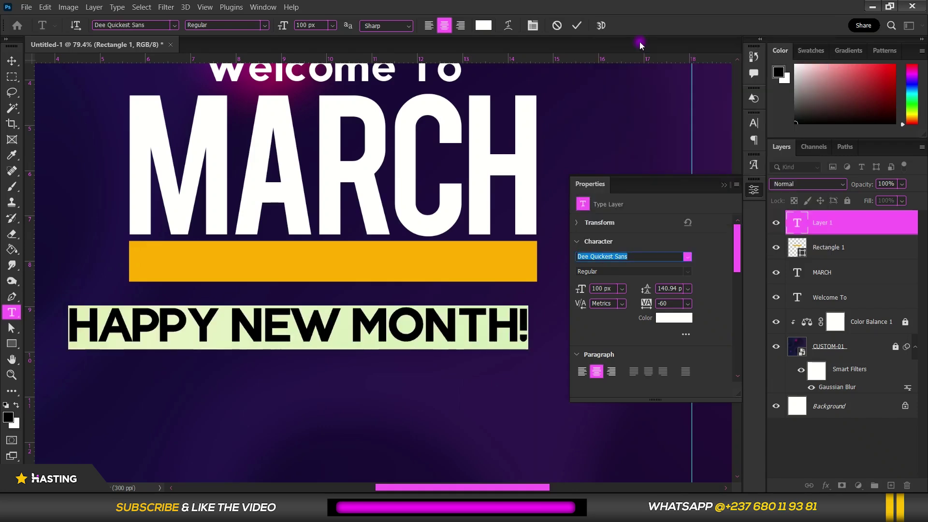
left_click_drag(581, 290, 562, 300)
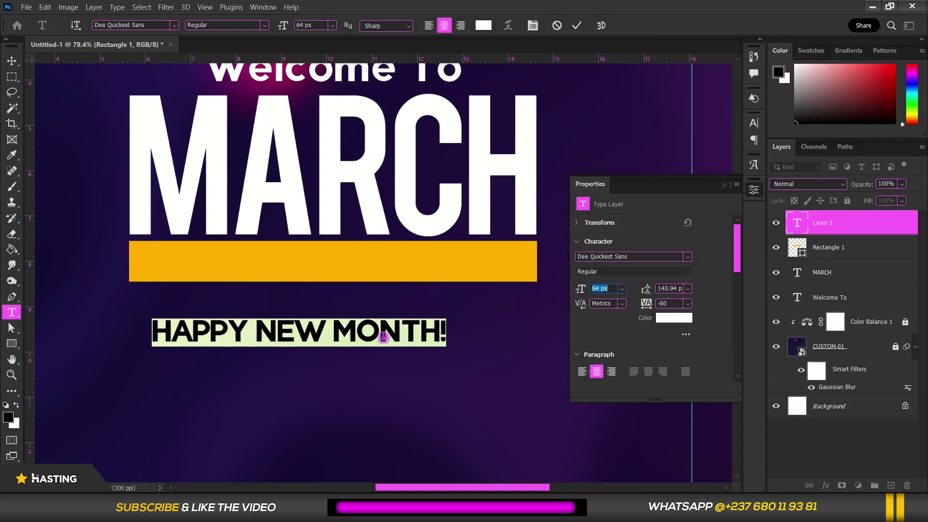
left_click_drag(384, 377, 417, 315)
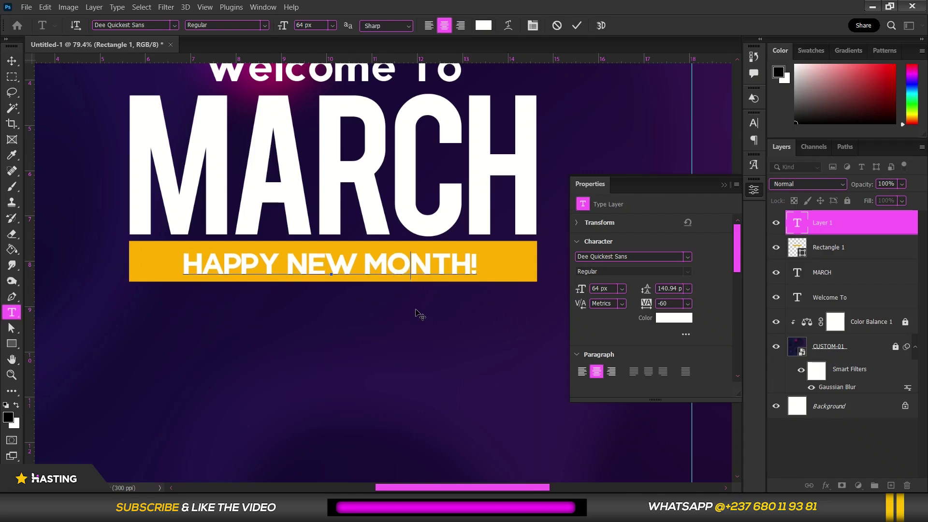
- Increase the "HAPPY NEW MONTH!" font size to 69 px
double_click(425, 257)
left_click(425, 257)
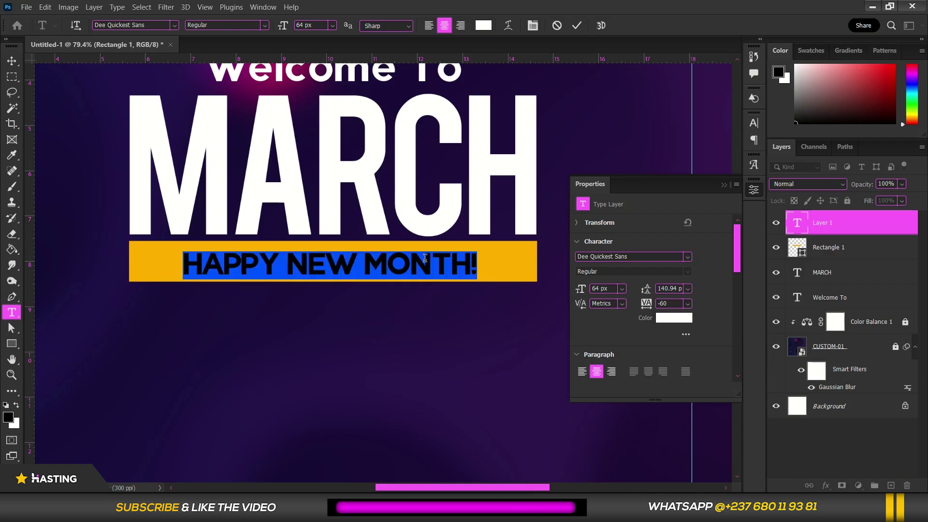
left_click(607, 288)
key("Up")
key("Up")
key("Up")
key("Up")
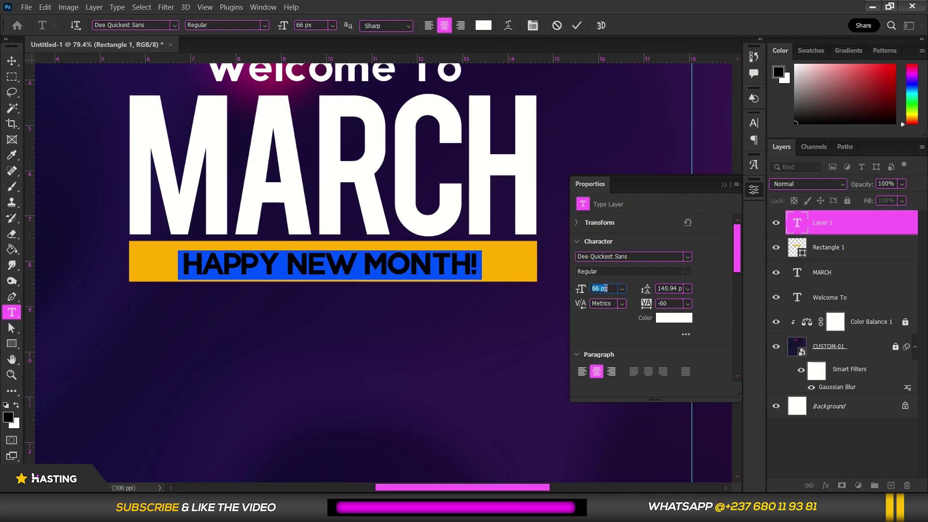
key("Up")
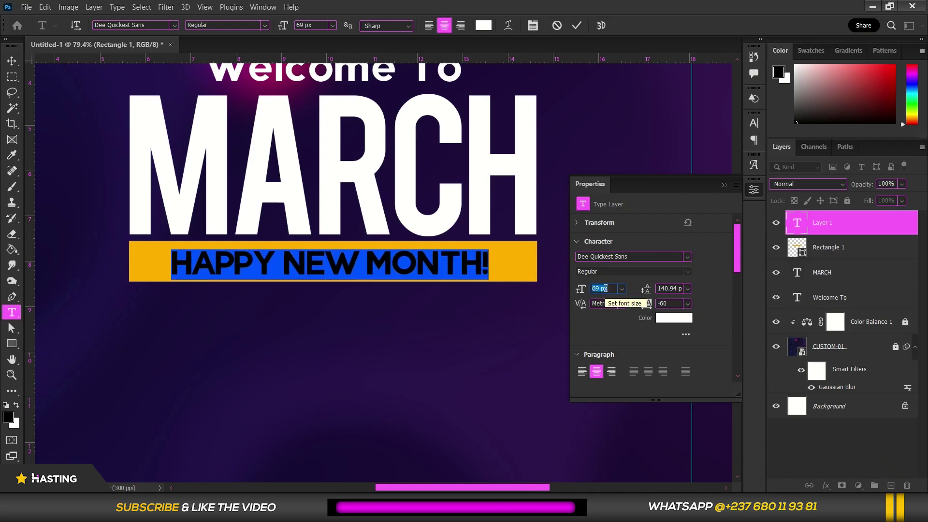
left_click(490, 265)
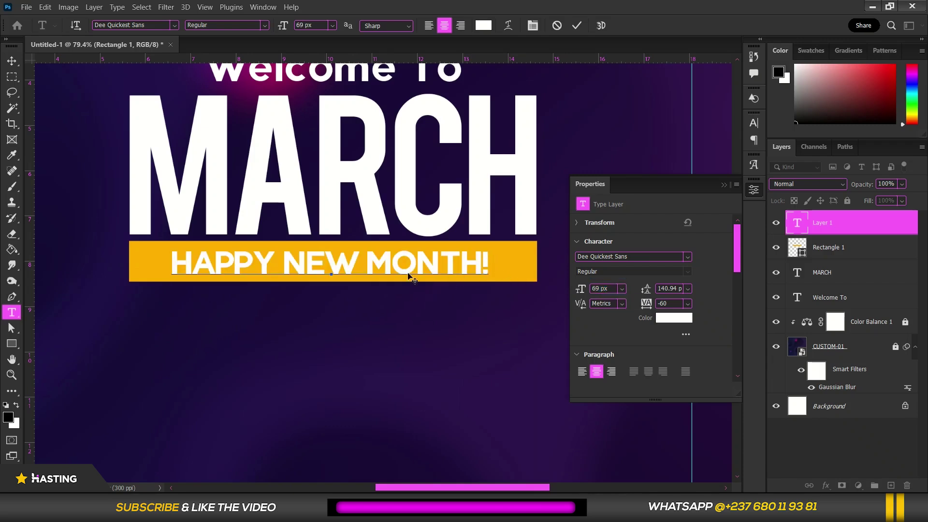
- Commit the "HAPPY NEW MONTH!" text and select it together with the yellow-orange bar
scroll(407, 272, "down", 4)
scroll(478, 273, "up", 2)
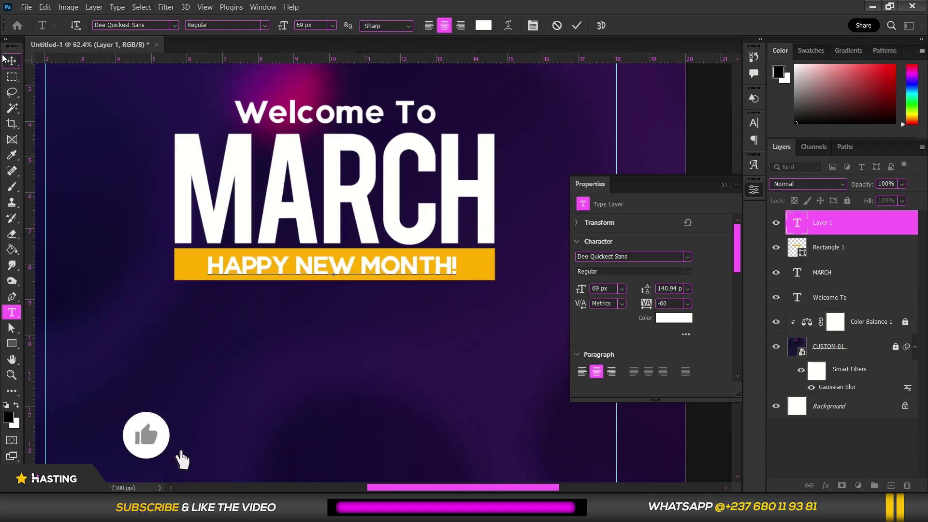
key("ctrl+Return")
key("v")
left_click_drag(294, 263, 265, 292)
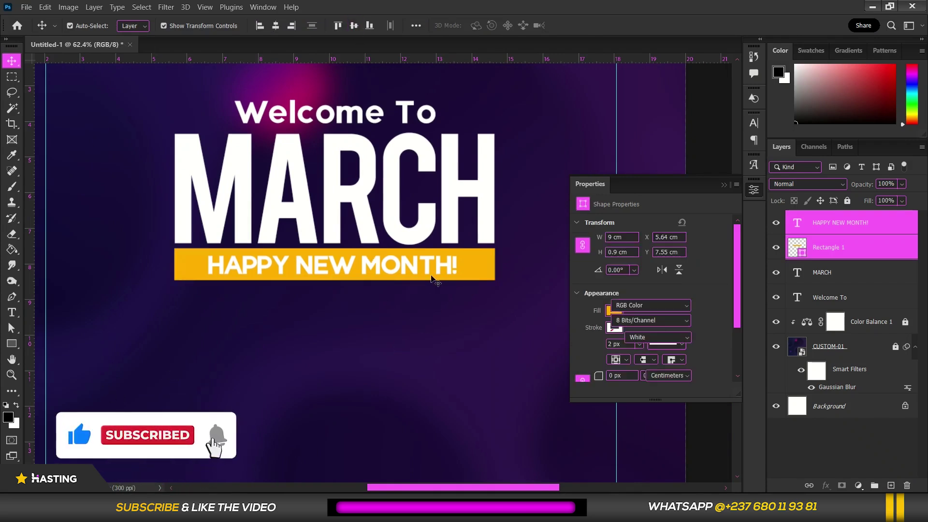
- Narrow the yellow-orange bar evenly from both ends to about 8.1 cm wide around "HAPPY NEW MONTH!"
scroll(432, 279, "up", 2)
left_click(493, 267)
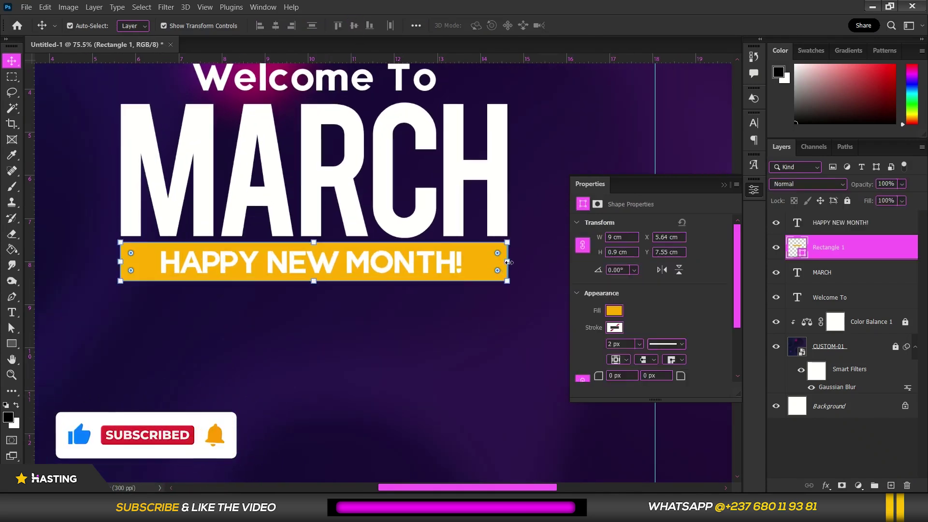
left_click_drag(508, 262, 488, 266)
left_click_drag(117, 261, 137, 256)
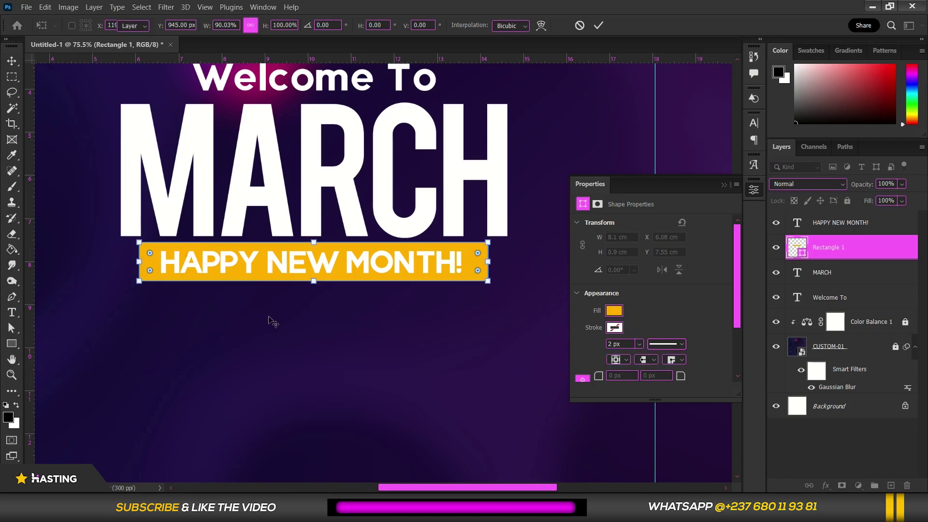
left_click(270, 318)
scroll(226, 285, "down", 3)
key("Return")
scroll(233, 278, "down", 2)
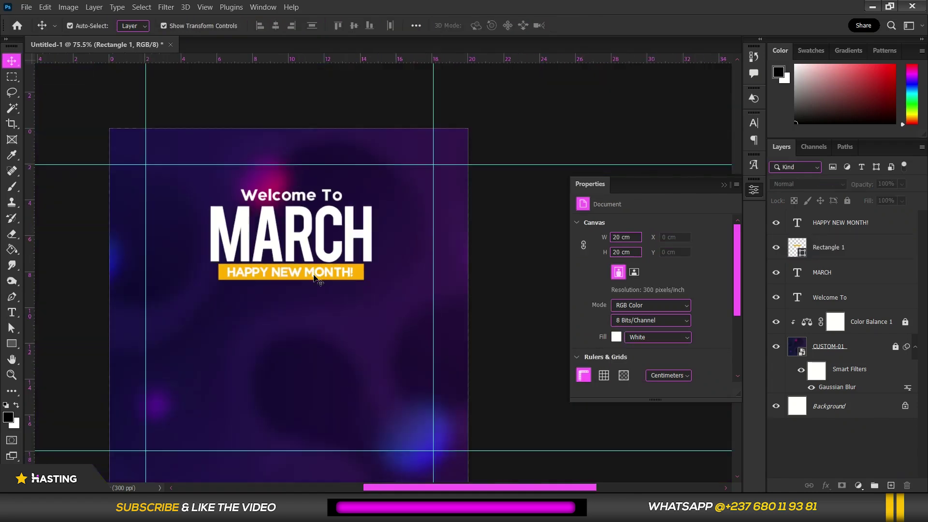
scroll(363, 258, "up", 2)
left_click(341, 199)
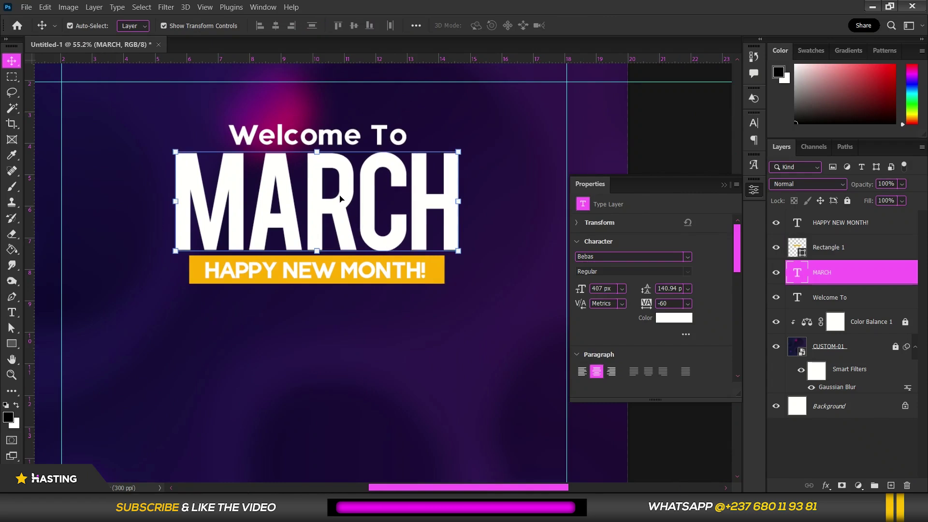
left_click(319, 303)
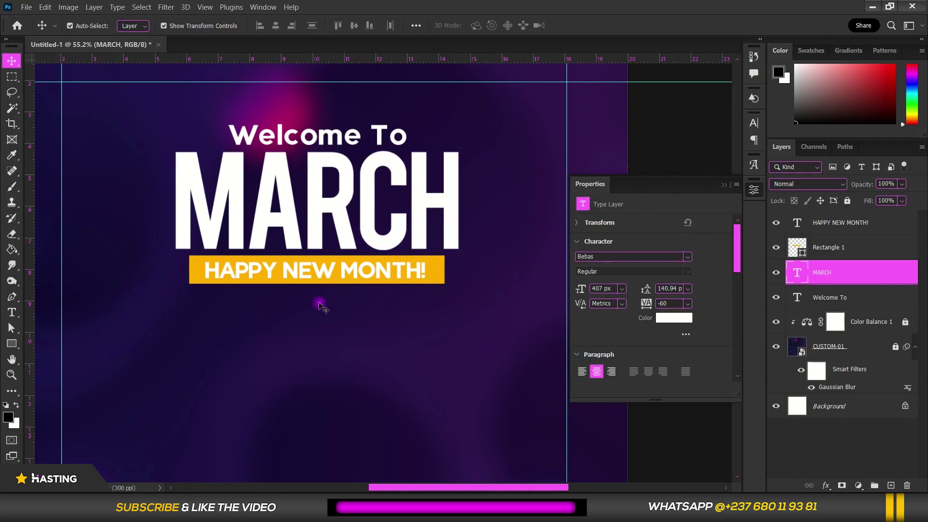
- Add a Gradient Overlay layer style to the yellow-orange bar behind "HAPPY NEW MONTH!"
left_click(439, 270)
scroll(389, 261, "down", 3)
scroll(414, 291, "up", 2)
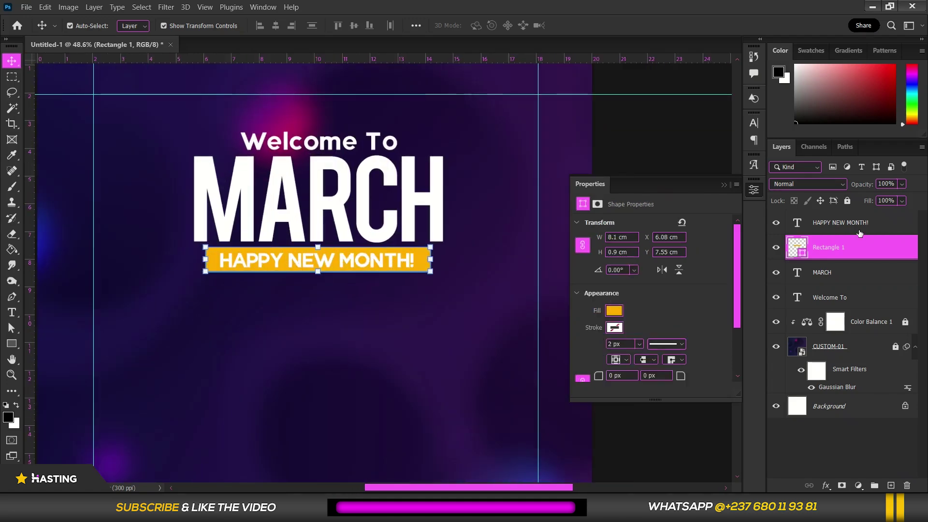
right_click(869, 245)
left_click(730, 9)
left_click_drag(547, 169, 612, 76)
left_click(516, 258)
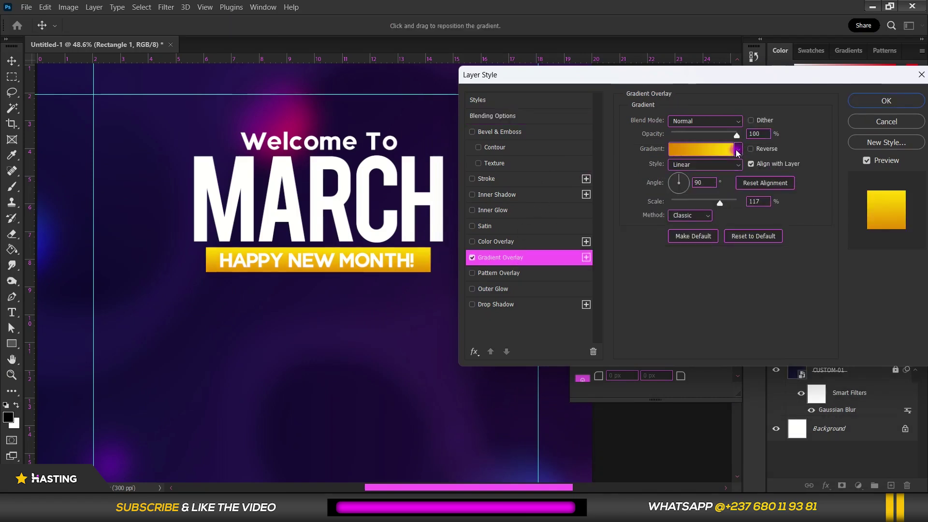
- Apply the purple-to-magenta preset to the bar's Gradient Overlay, leave Reverse off and set its scale to 150%
left_click(738, 150)
left_click_drag(755, 184, 757, 235)
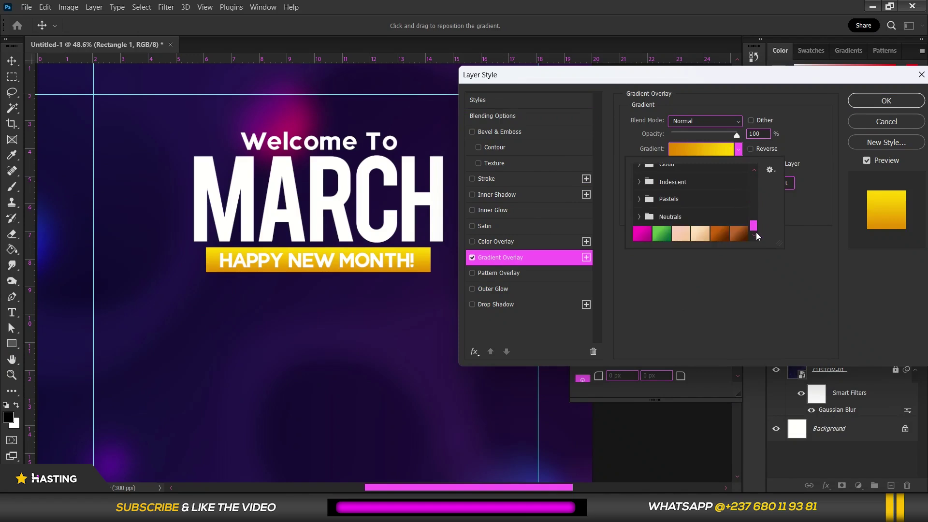
scroll(757, 240, "down", 3)
left_click(720, 202)
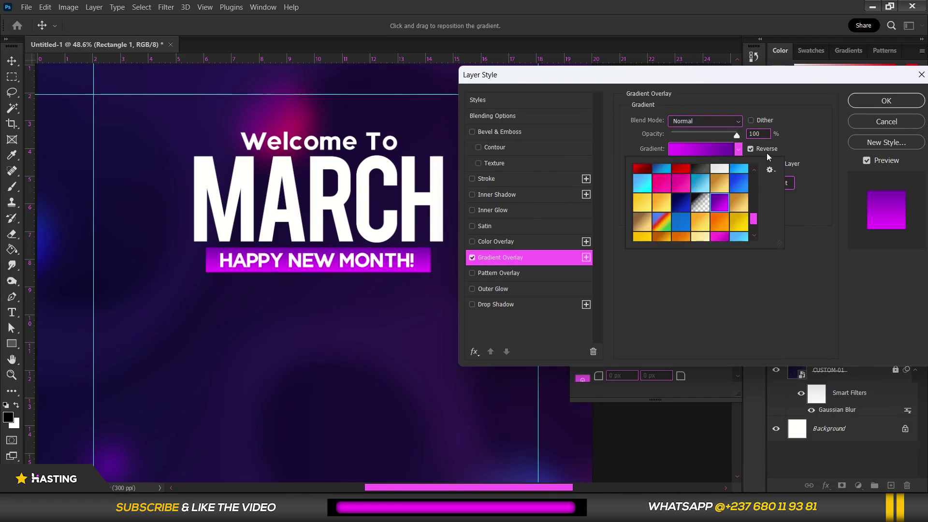
left_click(750, 151)
left_click(750, 150)
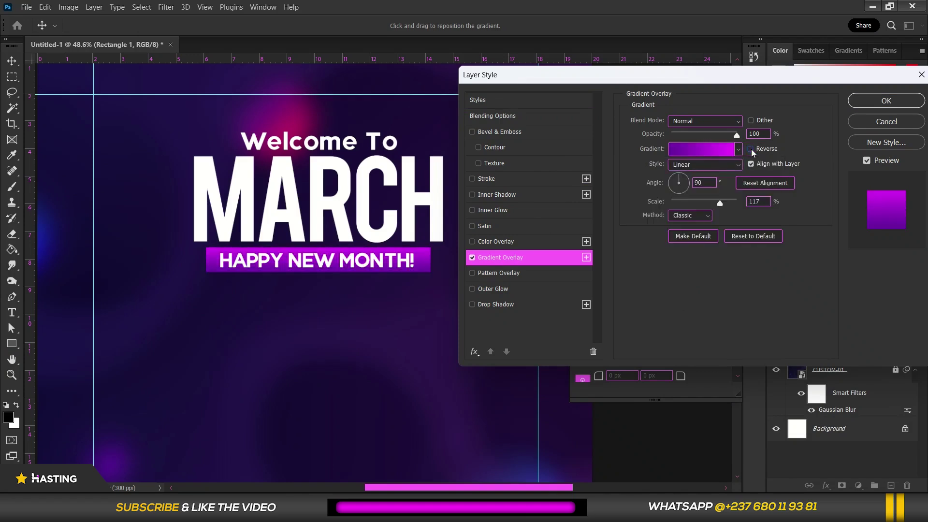
left_click_drag(727, 204, 741, 203)
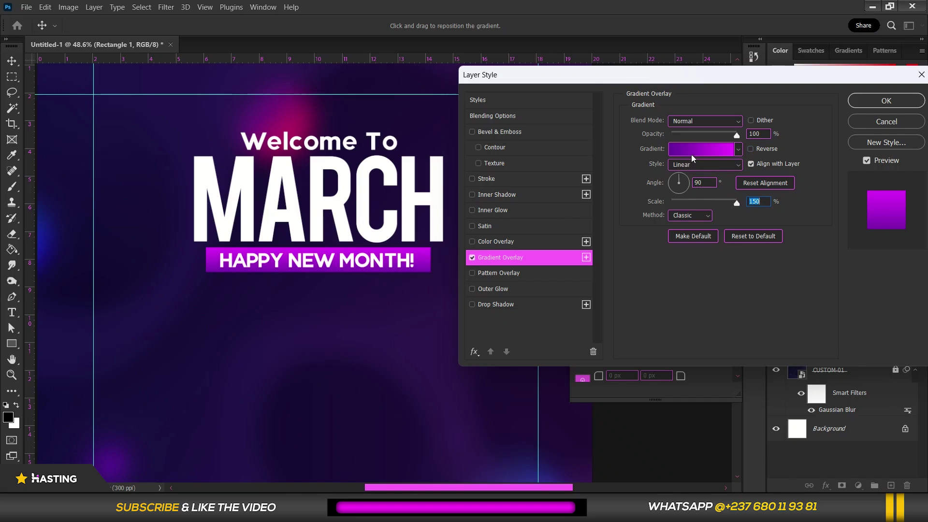
- Add an Outer Glow to the bar and set the glow colour to magenta-purple de00ff
left_click(513, 290)
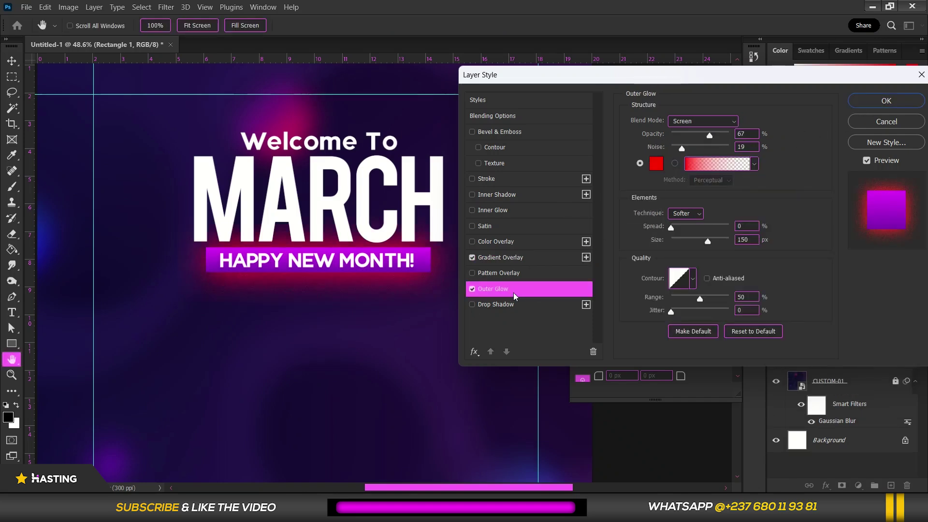
left_click(656, 164)
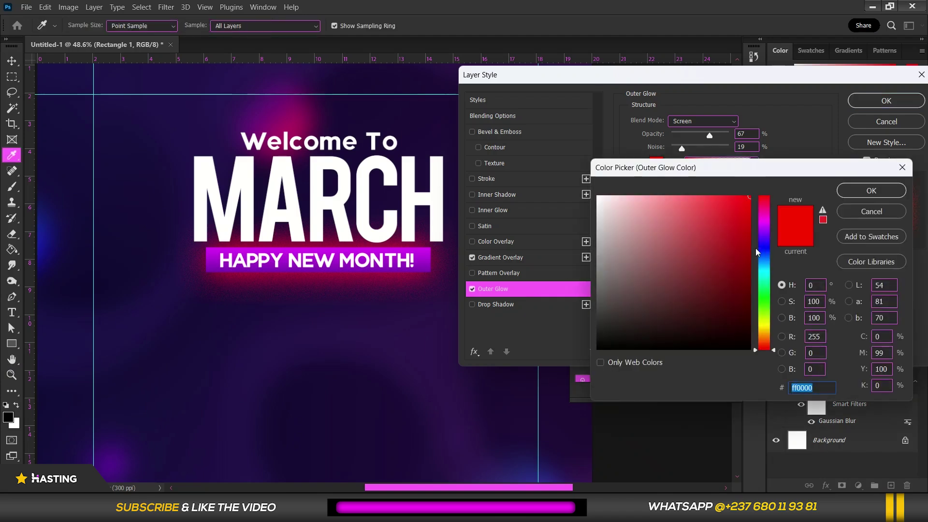
left_click(760, 225)
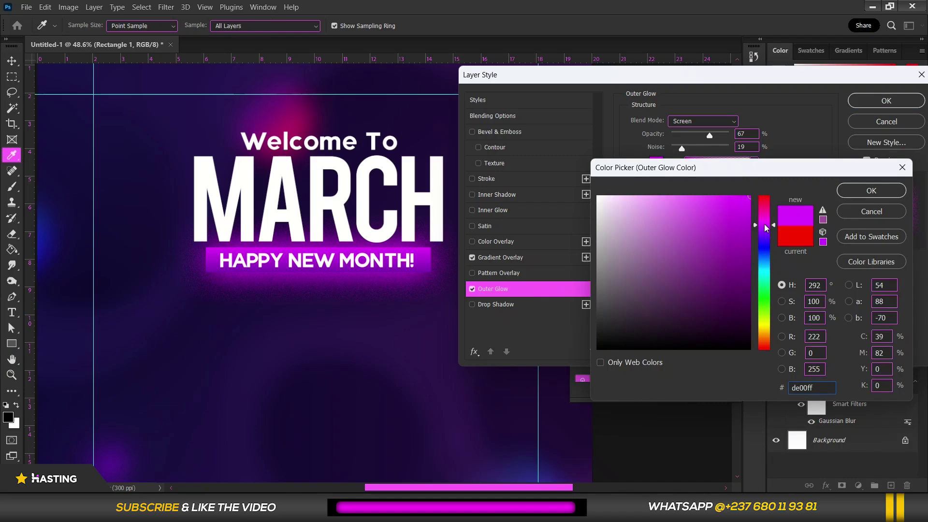
left_click(882, 192)
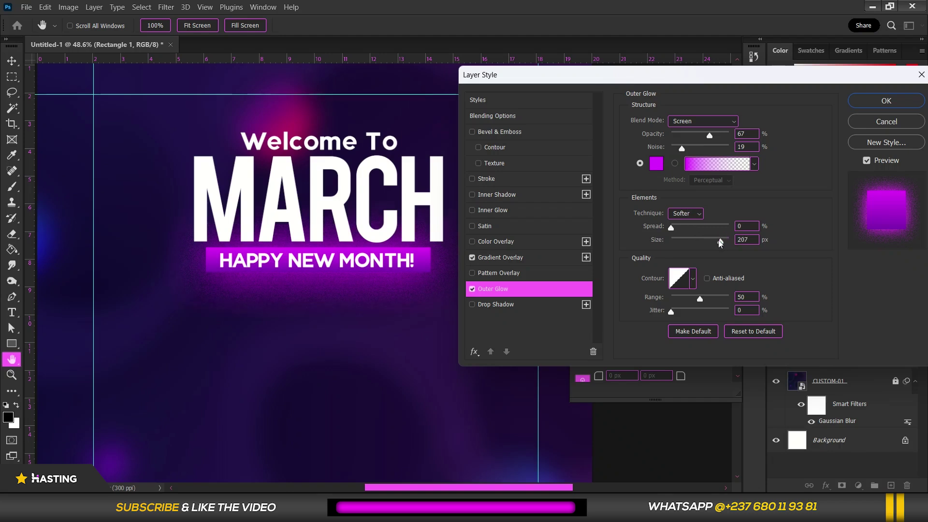
- Set the bar's glow noise to 4% and opacity to 42%, adjust its size, apply the layer style and deselect the bar
left_click_drag(720, 241, 714, 241)
left_click(674, 150)
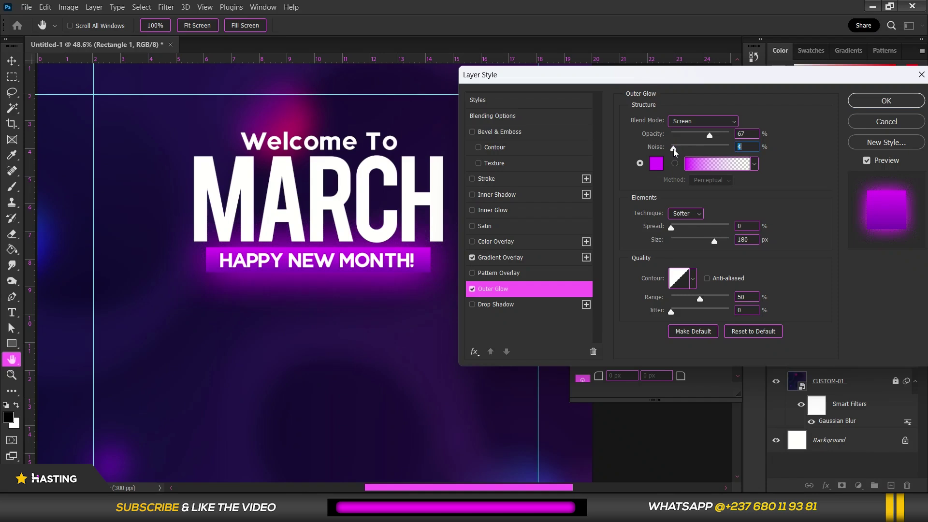
left_click(694, 135)
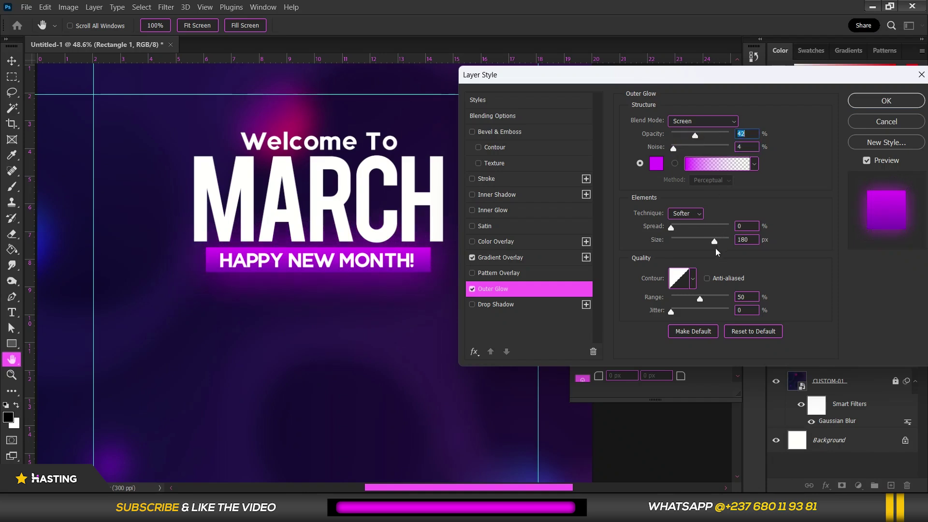
left_click_drag(706, 244, 709, 244)
left_click(886, 101)
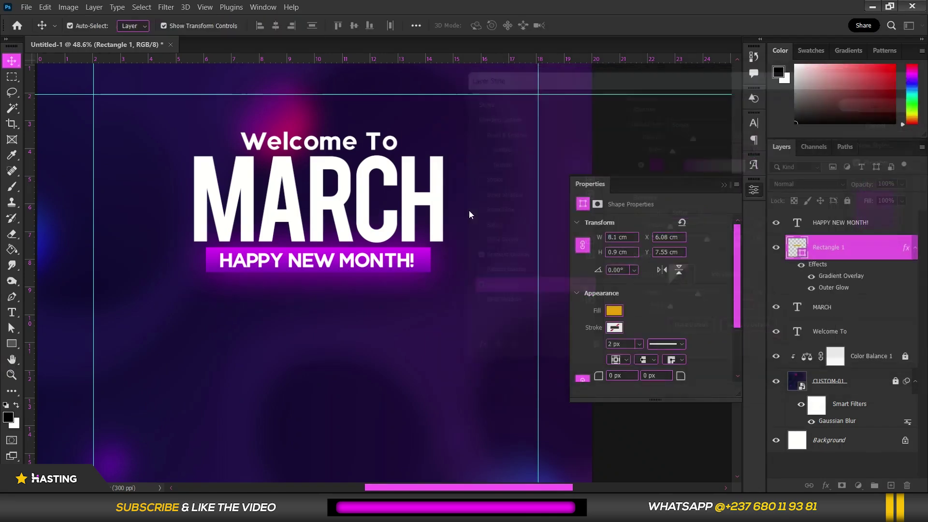
scroll(386, 213, "down", 3)
left_click(439, 246)
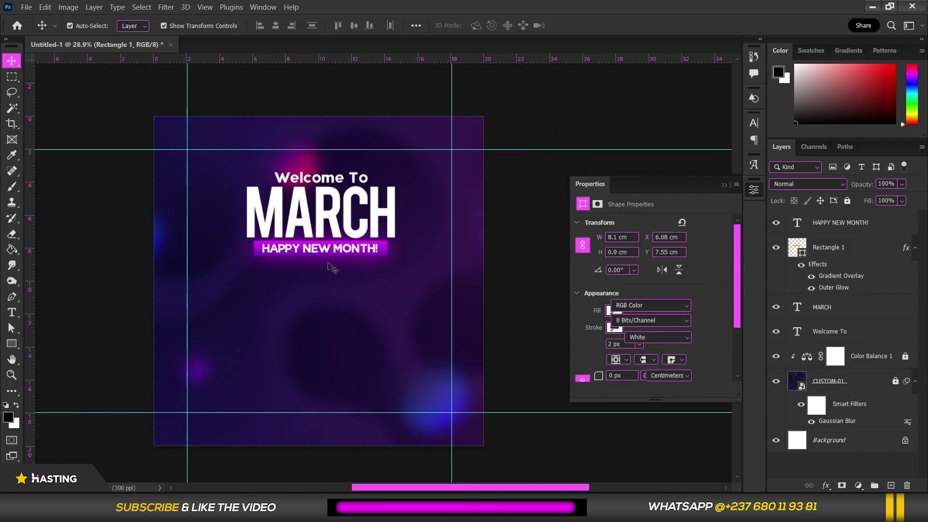
- Draw a closed wavy-topped Pen tool shape, about 1435 × 473 px, above the MARCH layer, covering the lower part of the word
scroll(359, 212, "up", 5)
left_click(340, 201)
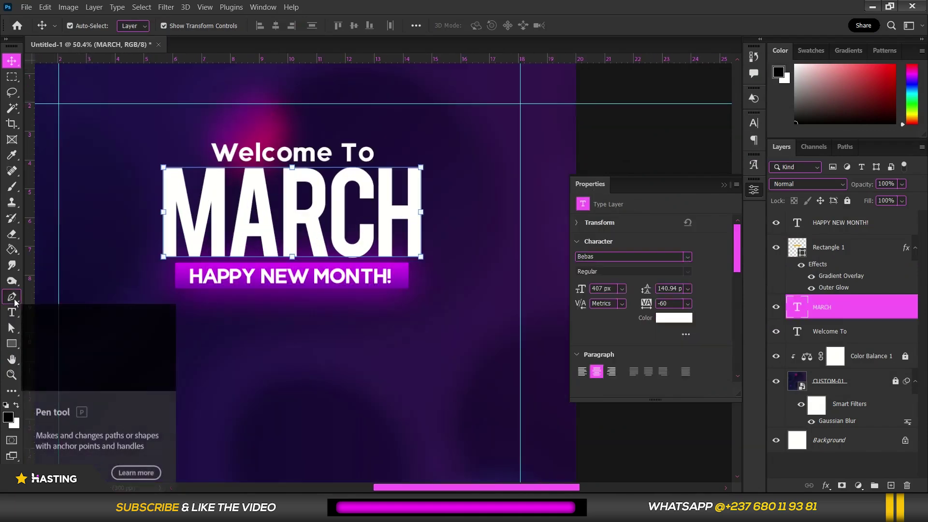
right_click(14, 300)
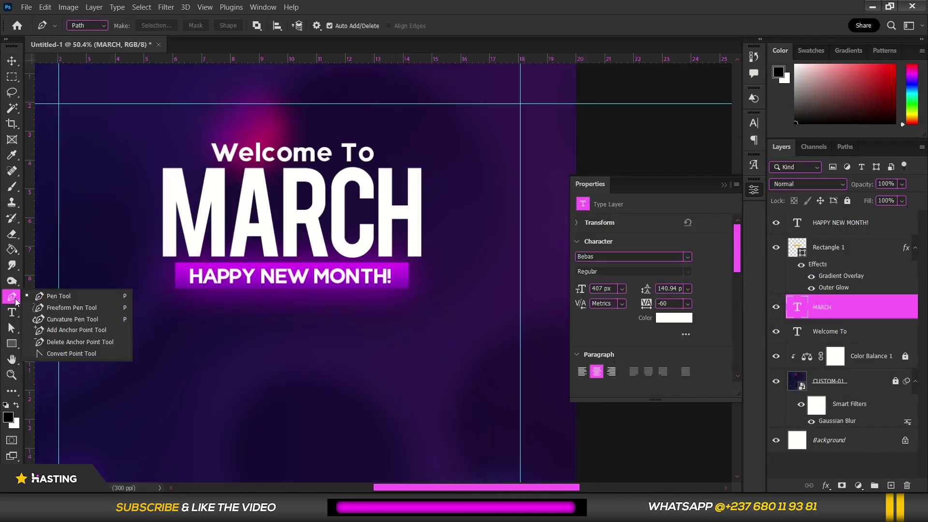
left_click(40, 293)
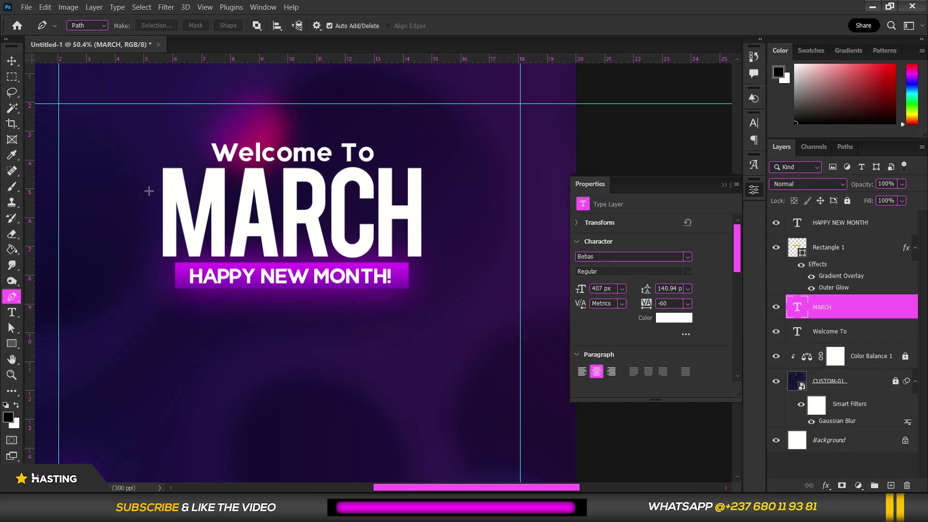
left_click(104, 29)
left_click(92, 29)
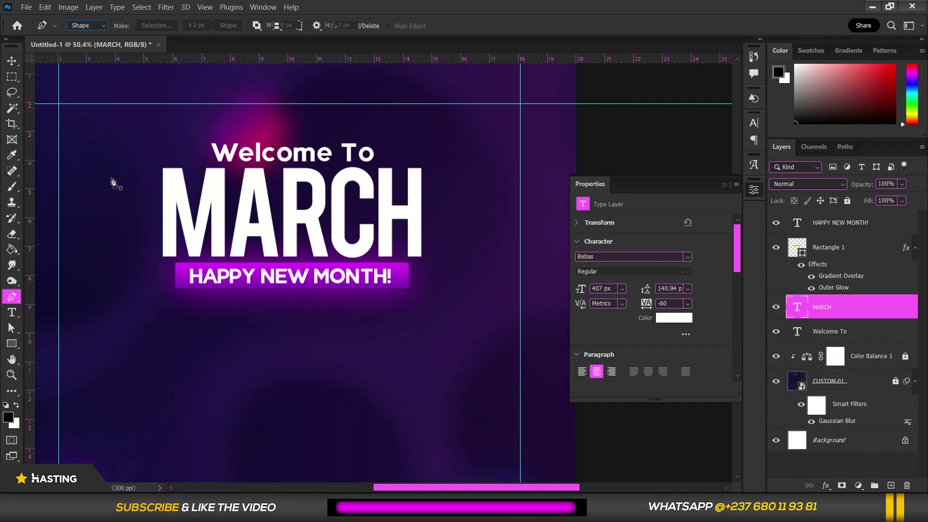
left_click(102, 170)
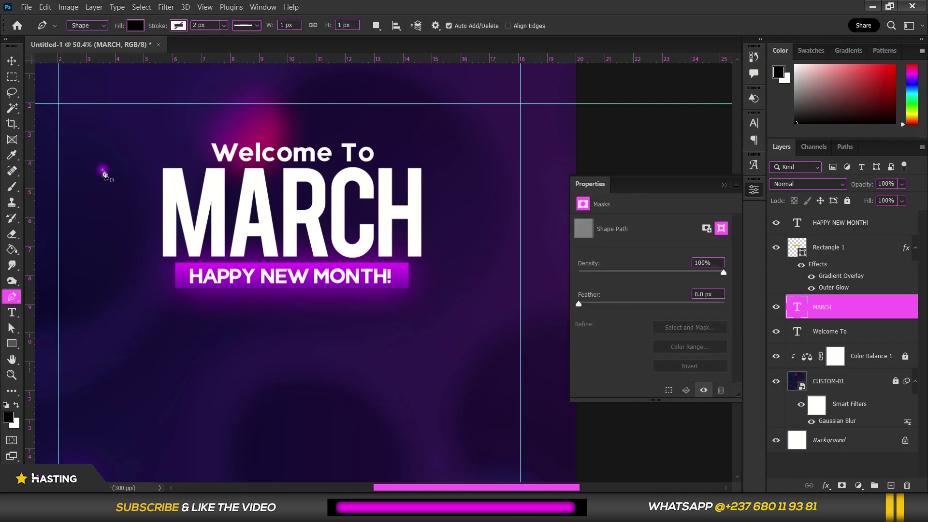
left_click_drag(290, 217, 382, 181)
left_click(451, 224)
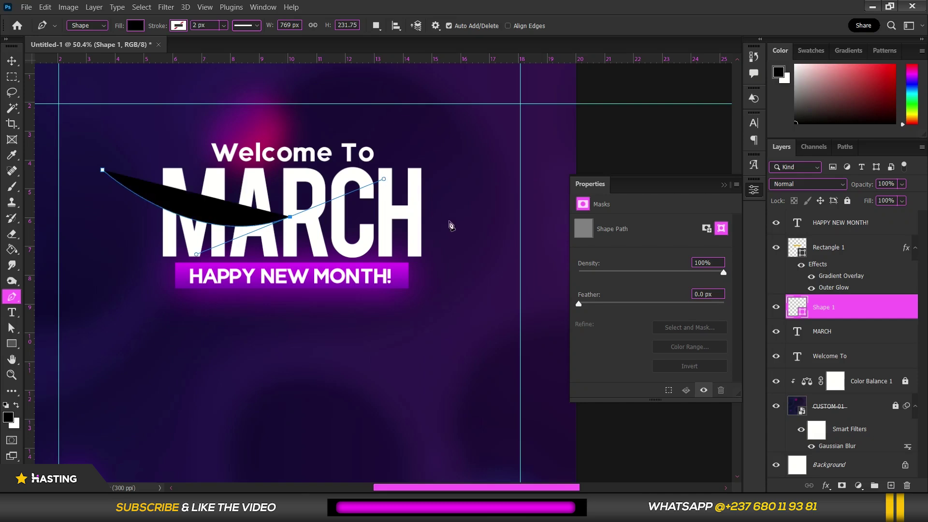
left_click(451, 280)
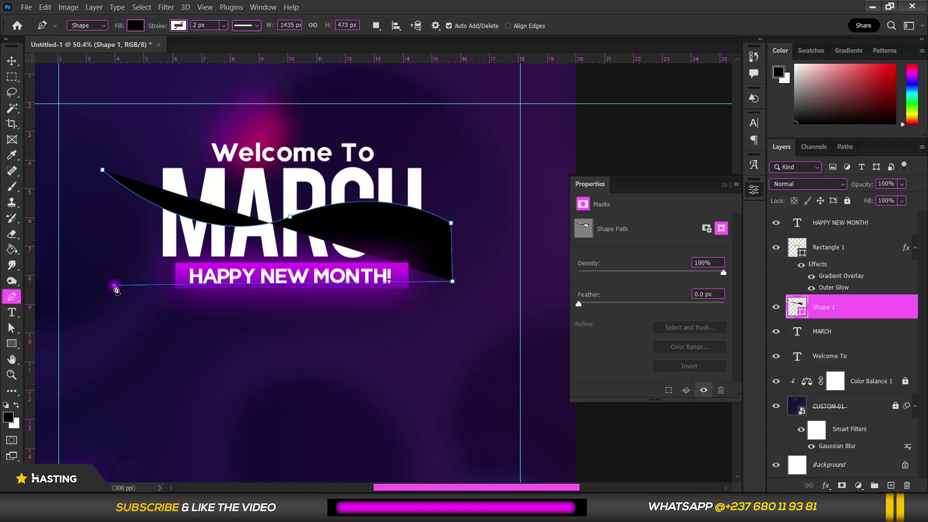
left_click(114, 285)
left_click(101, 169)
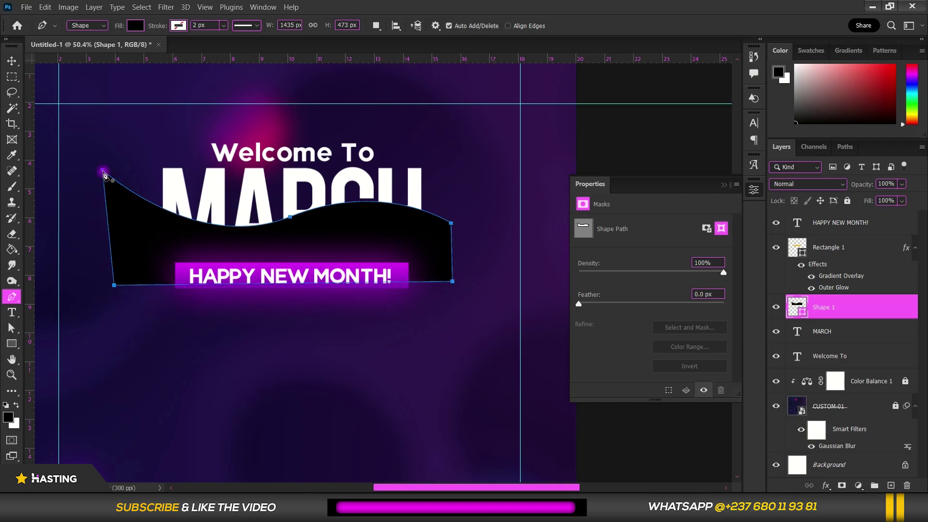
- Fill the wavy shape with white and clip it to the MARCH text layer with a clipping mask
left_click(135, 25)
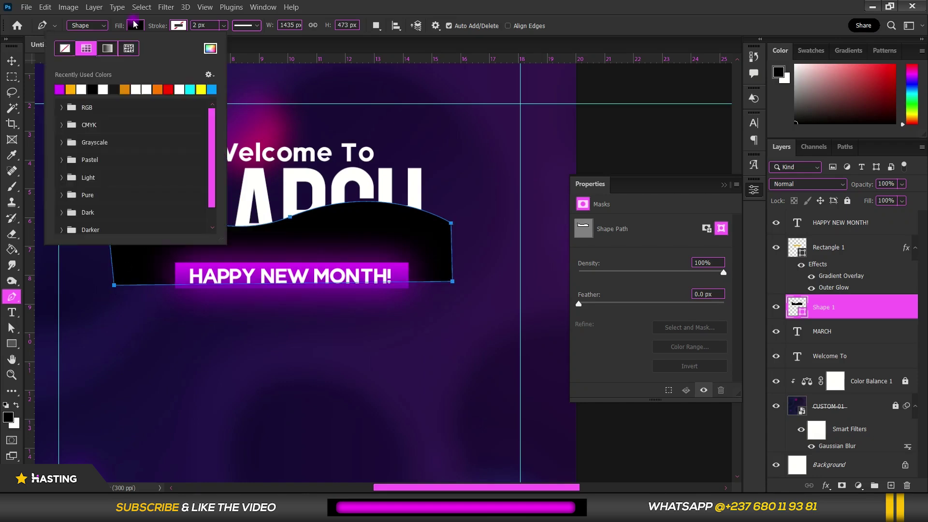
left_click(81, 89)
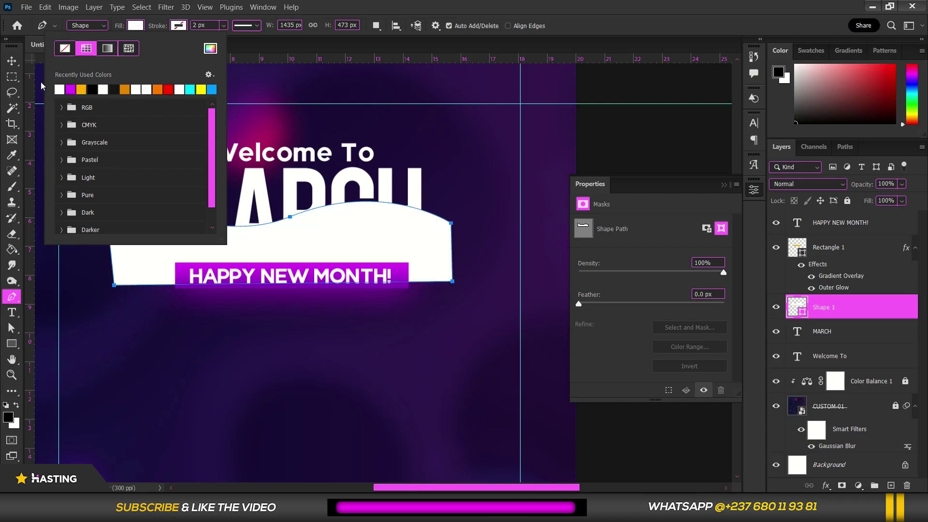
left_click(8, 65)
left_click(9, 64)
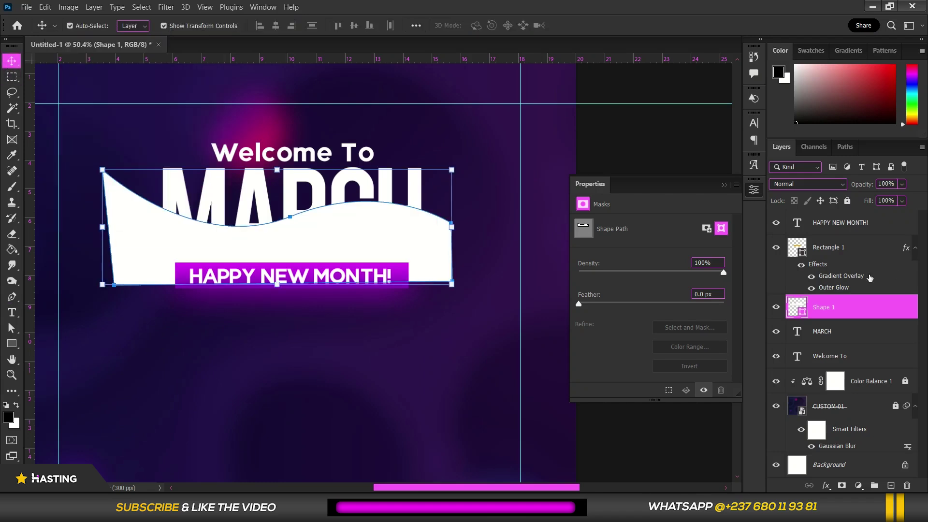
right_click(851, 308)
left_click(743, 235)
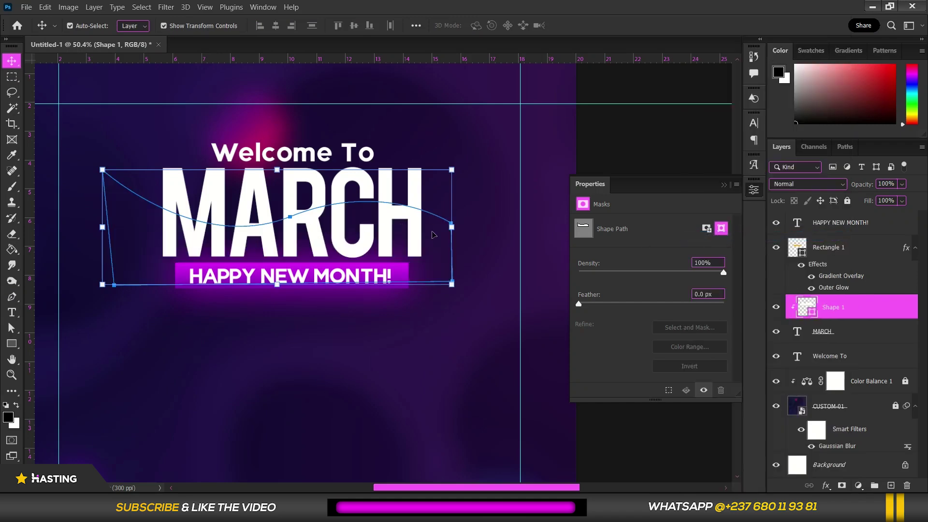
- Add a Drop Shadow to the clipped wavy shape and reset its settings to default
right_click(887, 314)
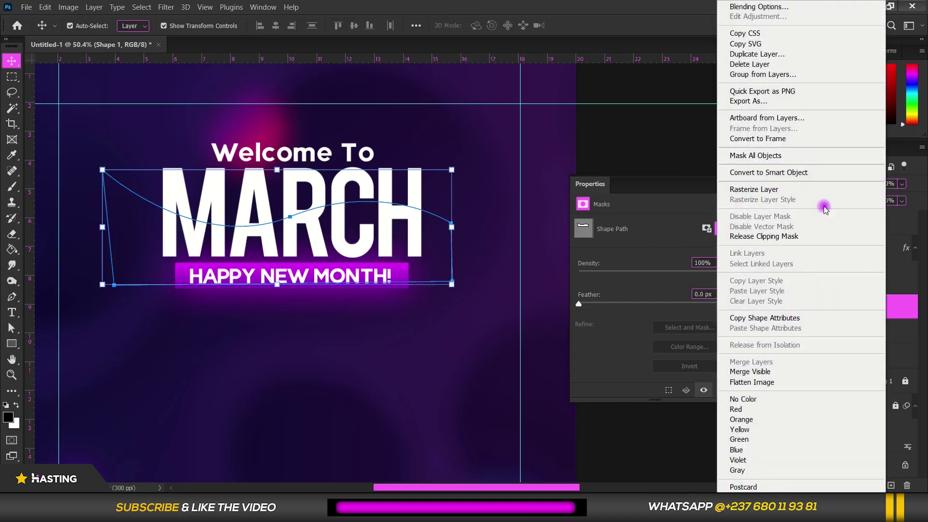
left_click(770, 9)
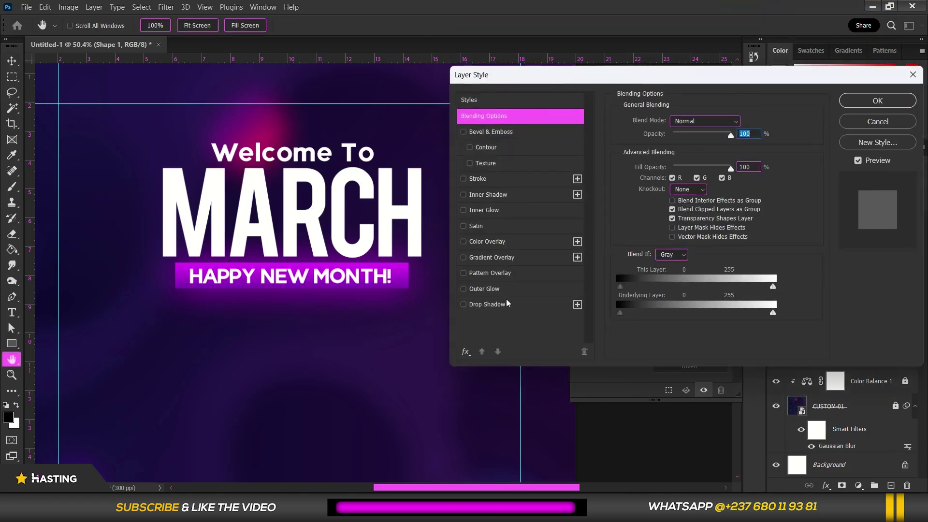
left_click(509, 305)
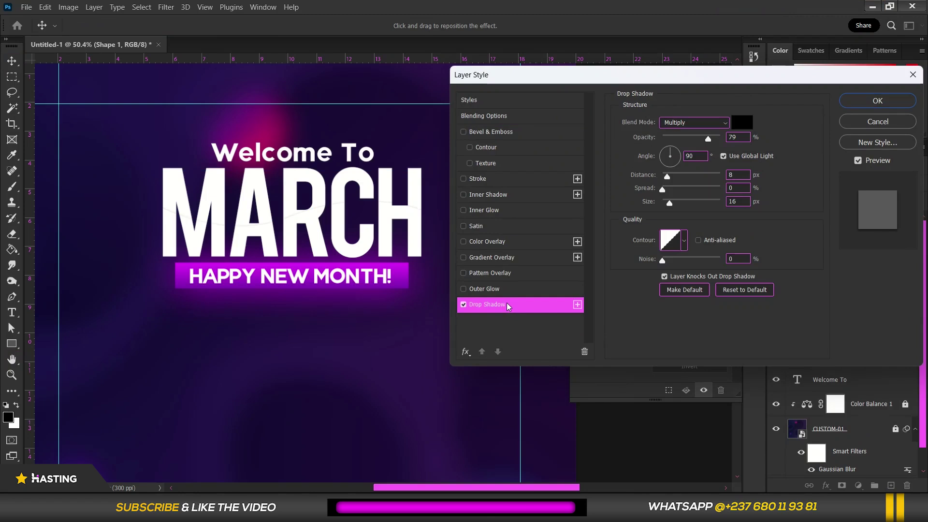
left_click(732, 291)
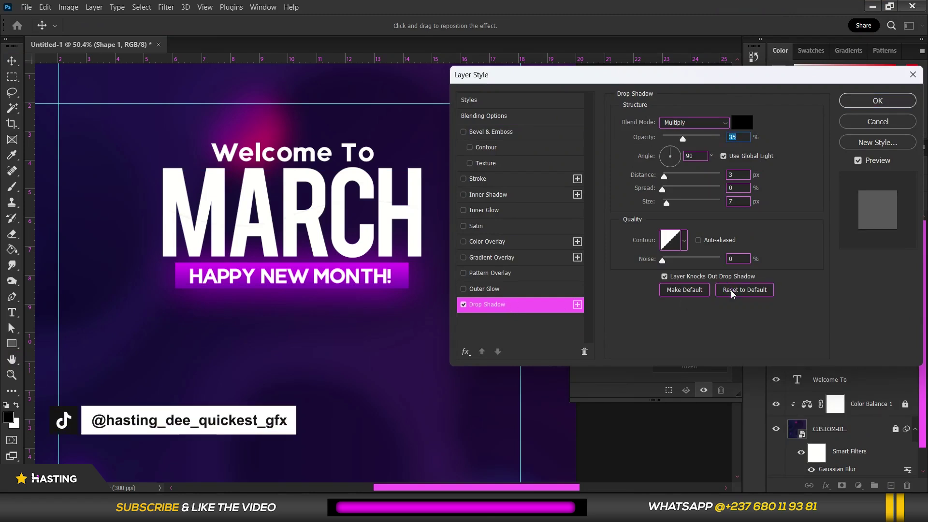
- Raise the wavy shape's drop shadow opacity to 100% and try shadow sizes between about 81 and 152 px
left_click_drag(677, 199, 685, 199)
left_click_drag(689, 139, 711, 140)
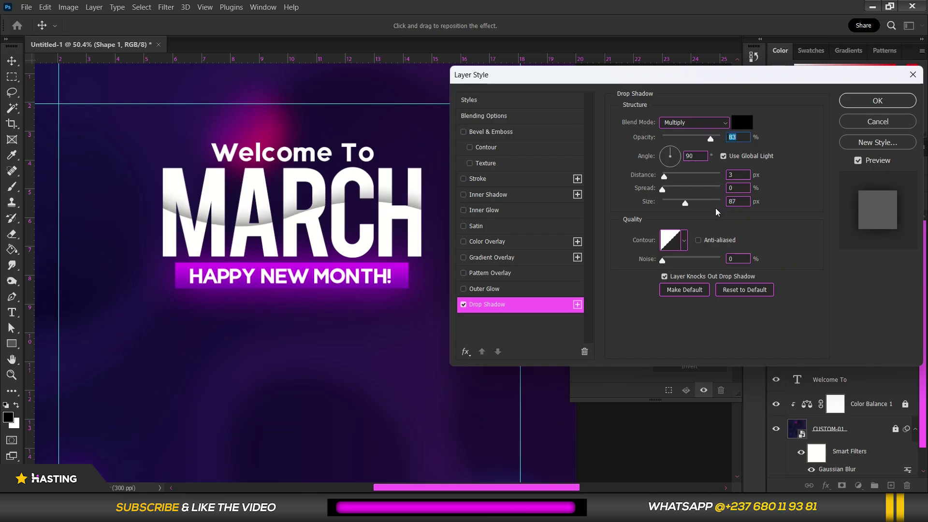
left_click(695, 204)
left_click_drag(697, 204, 700, 204)
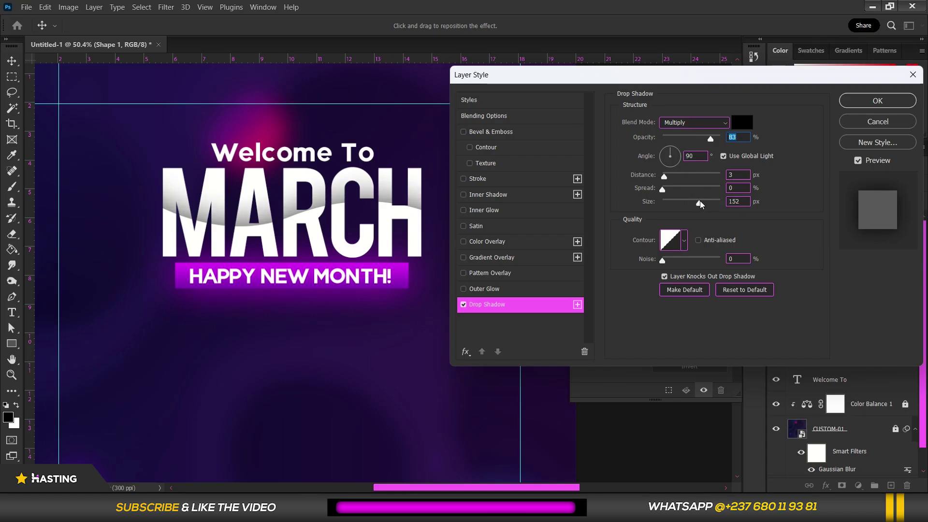
left_click_drag(709, 203, 684, 206)
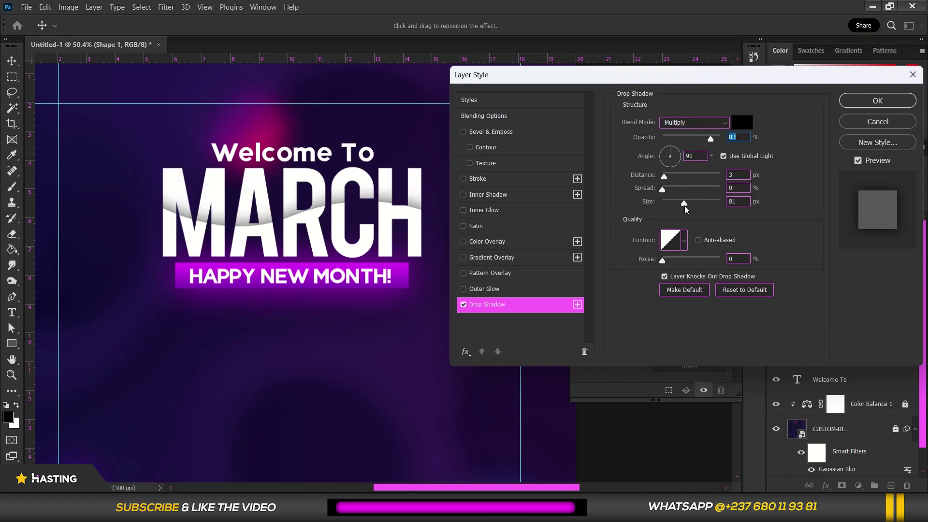
left_click(684, 205)
left_click_drag(713, 140, 721, 140)
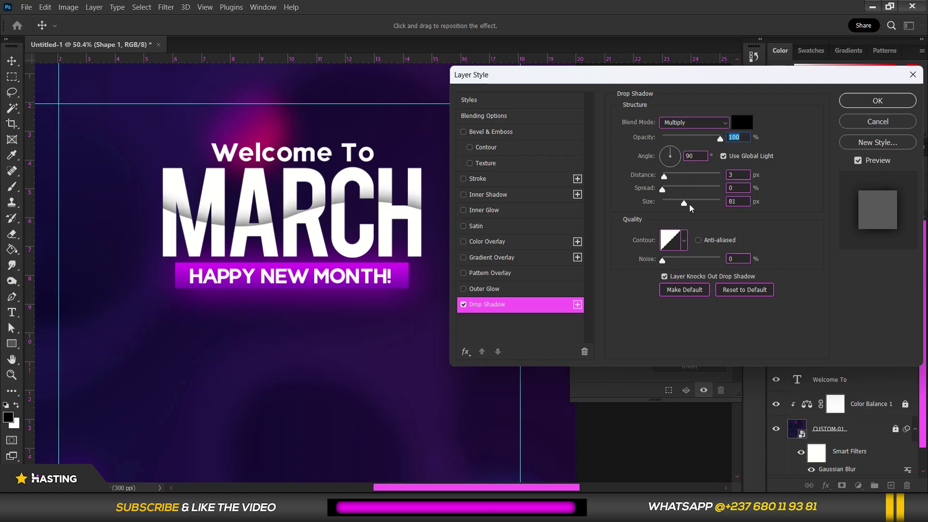
left_click_drag(688, 202, 693, 201)
- Change the drop shadow colour from black to the purple #6100ab
left_click(744, 123)
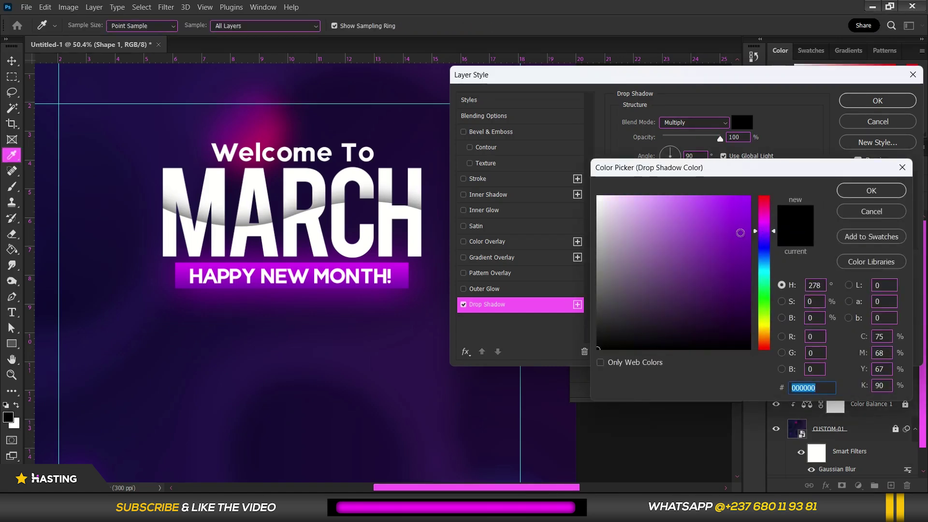
left_click_drag(740, 233, 759, 220)
left_click(751, 253)
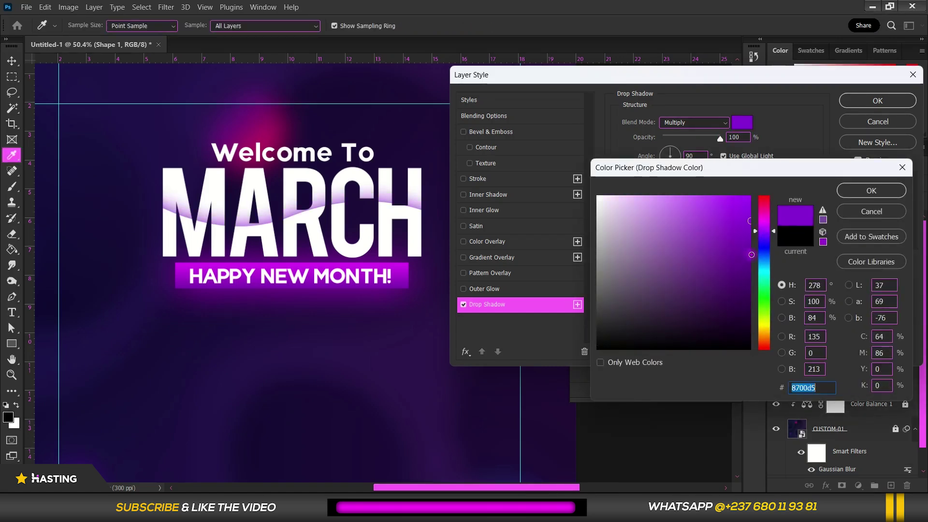
left_click(745, 301)
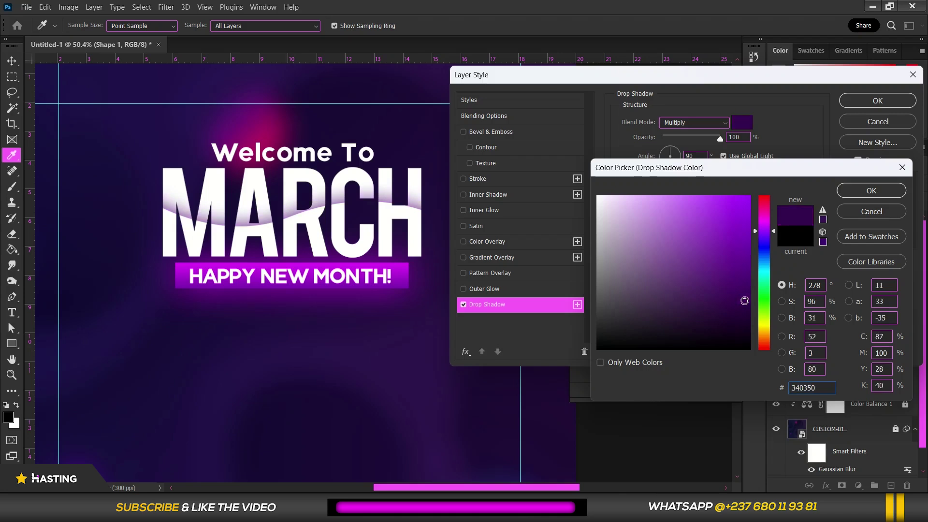
left_click_drag(749, 231, 760, 246)
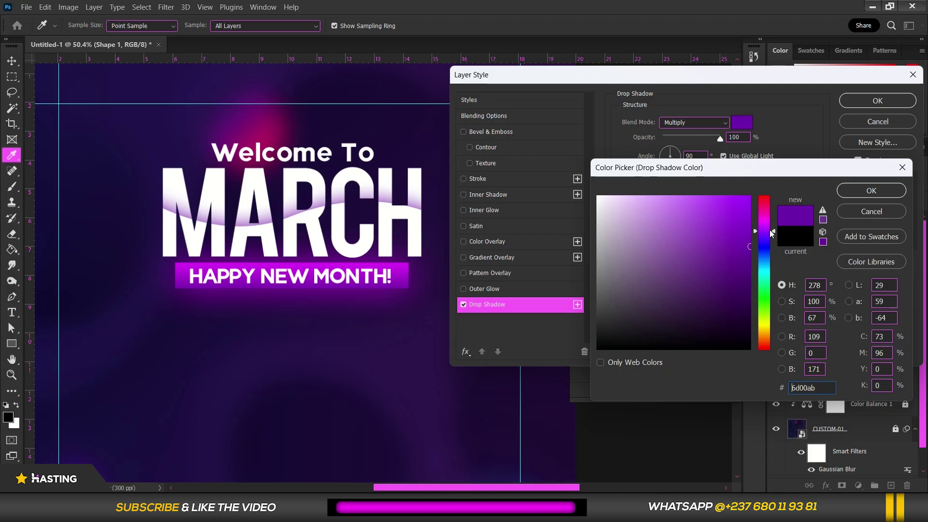
left_click(764, 233)
left_click(871, 191)
- Set the drop shadow's opacity to 50% and its size to 147 px
left_click(696, 138)
left_click_drag(691, 207, 698, 204)
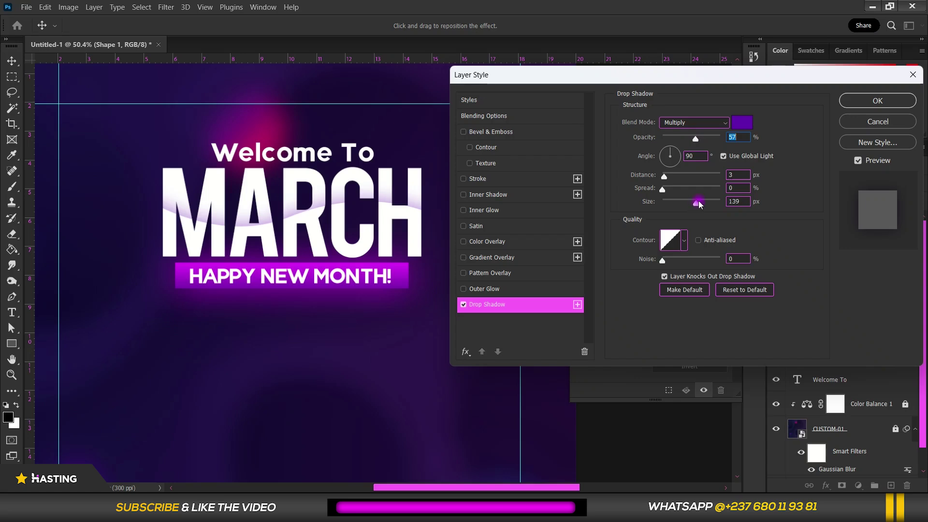
left_click(698, 204)
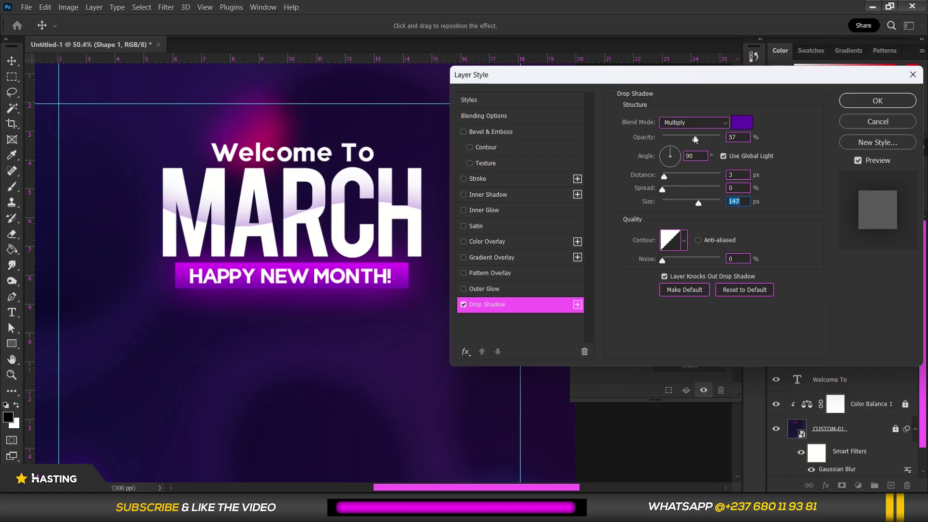
left_click_drag(696, 138, 692, 140)
- Darken the drop shadow colour to #290048 and apply the layer style
left_click(741, 123)
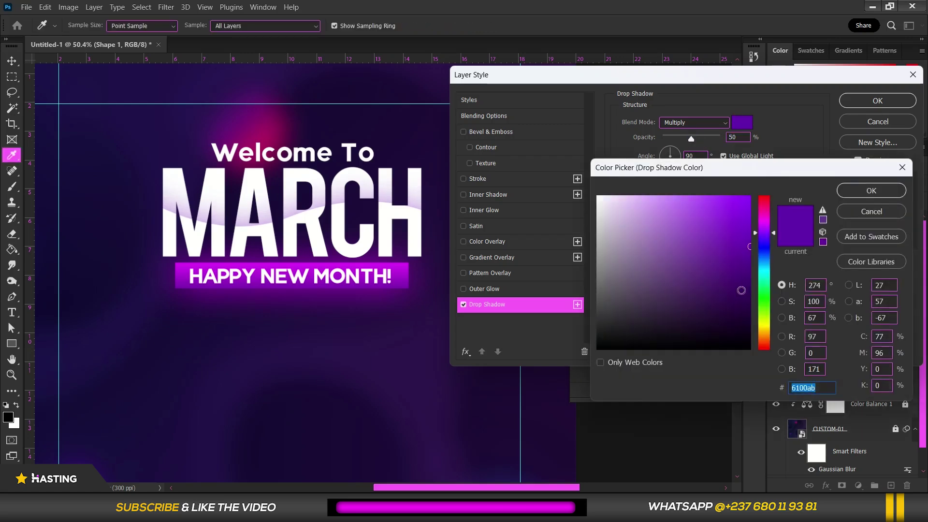
left_click_drag(740, 290, 750, 306)
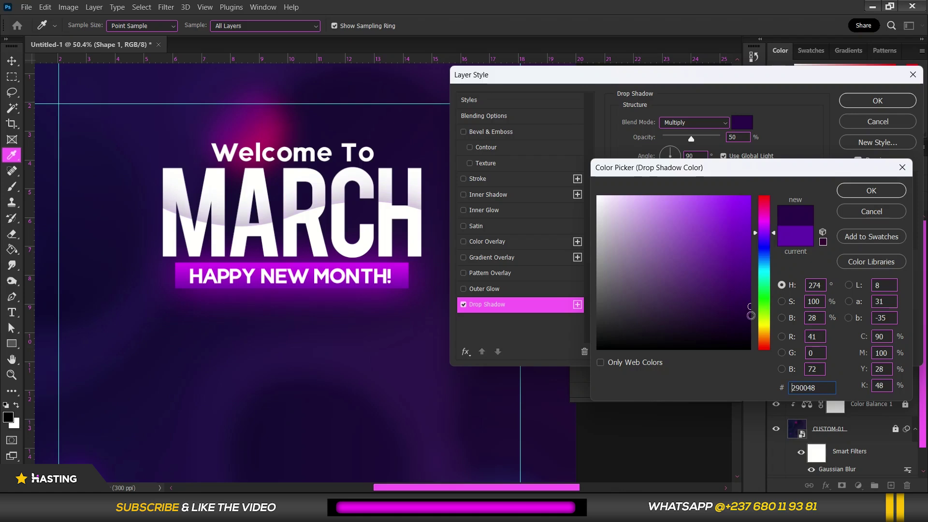
left_click(853, 192)
left_click(860, 106)
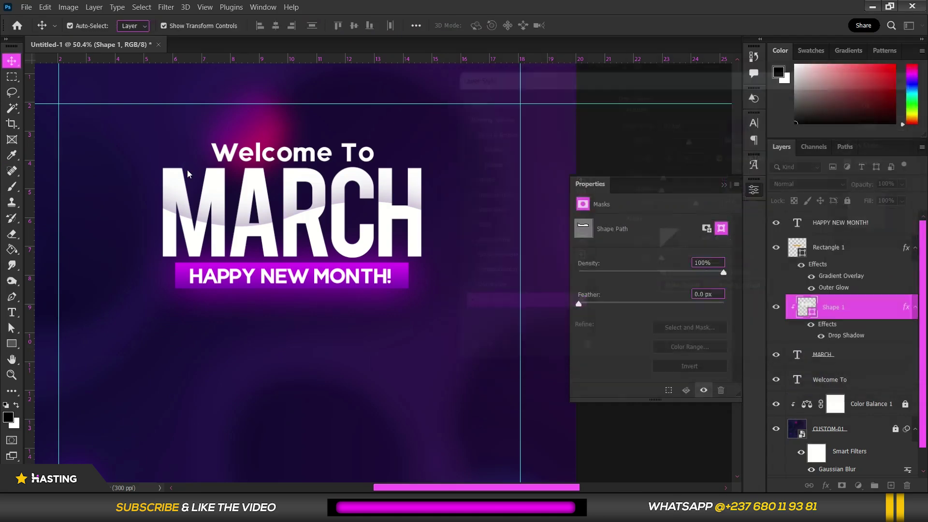
- Deselect the wavy shape and examine the shading across the MARCH title up close and at full-flyer size
scroll(472, 191, "down", 2)
left_click(454, 220)
scroll(361, 198, "down", 1)
scroll(362, 198, "up", 3)
scroll(360, 196, "up", 2)
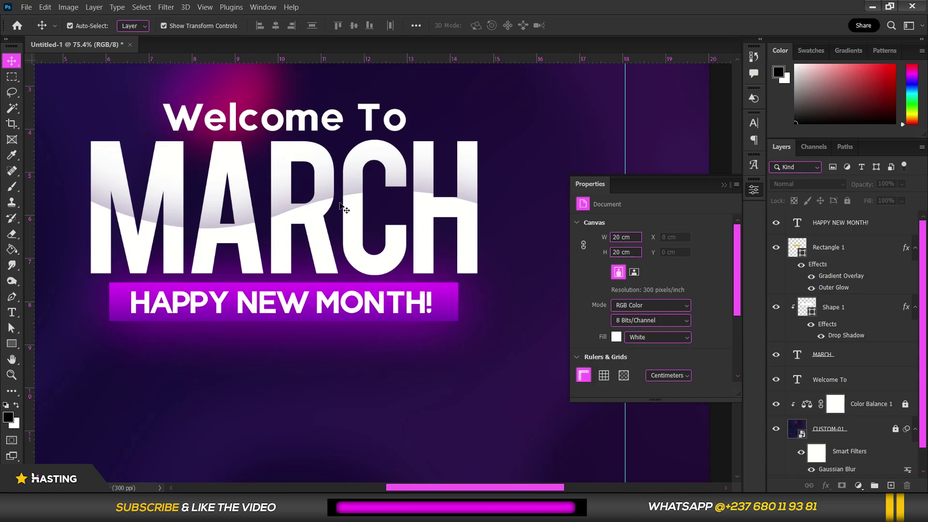
mouse_move(341, 205)
left_mouse_down()
mouse_move(351, 212)
mouse_move(356, 205)
left_mouse_up()
left_click(543, 141)
scroll(402, 189, "down", 2)
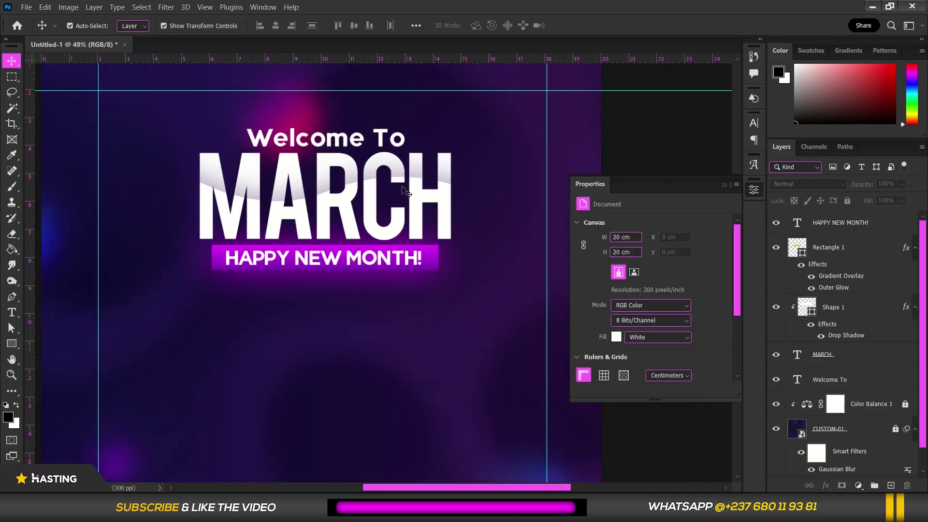
scroll(382, 213, "up", 1)
- Rotate the clipped wavy shape slightly clockwise, shift it down a little over MARCH, and deselect it
left_click(372, 196)
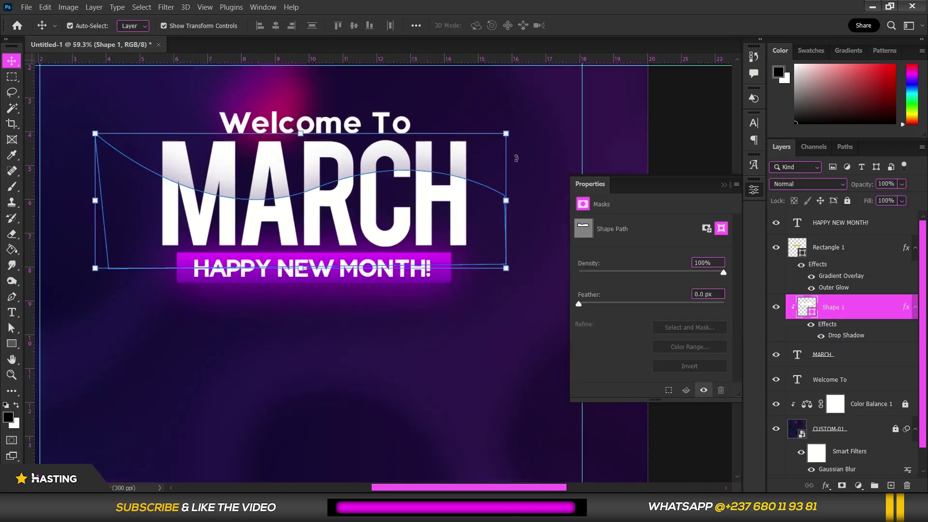
left_click_drag(516, 158, 521, 183)
left_click_drag(394, 193, 395, 200)
key("Return")
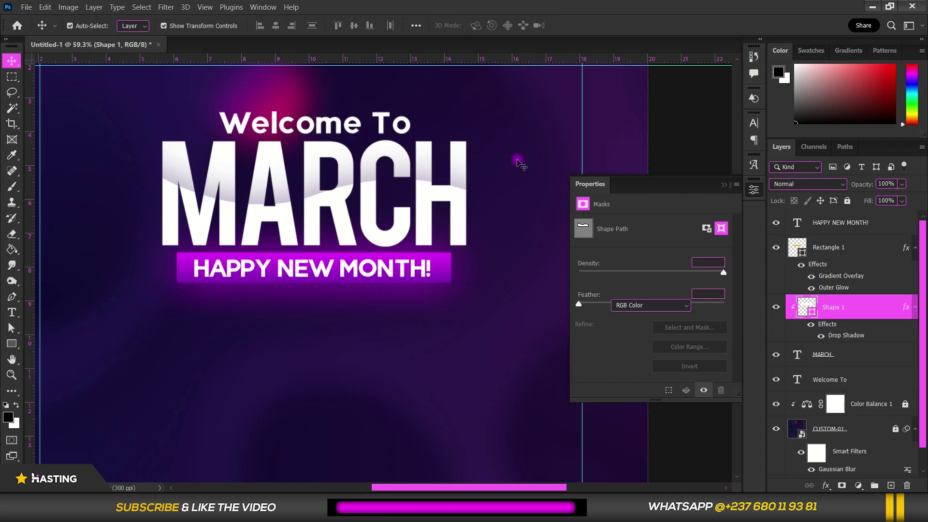
left_click(517, 160)
- Select the whole title group with its banner and wavy shape, move it slightly up, and deselect it
scroll(396, 188, "down", 3)
scroll(397, 199, "down", 4)
scroll(405, 260, "up", 2)
left_click_drag(445, 128, 295, 243)
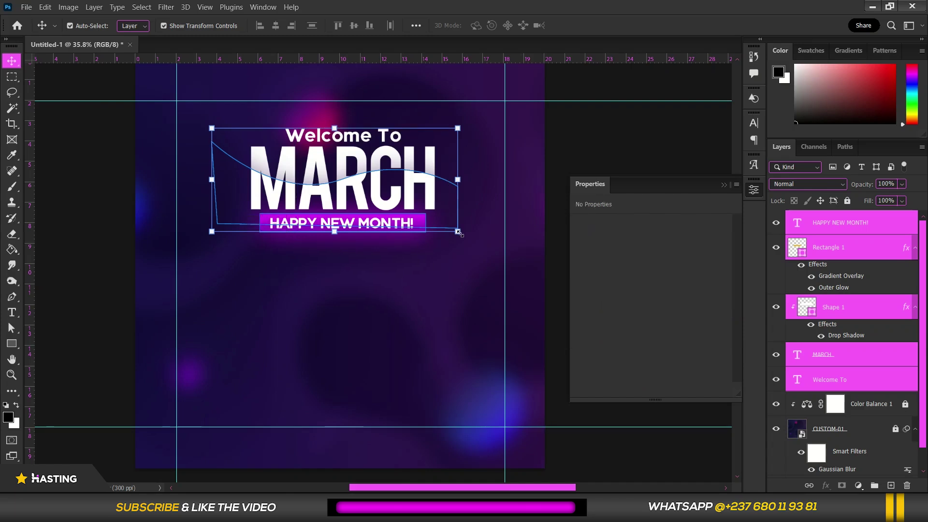
left_click_drag(407, 188, 409, 179)
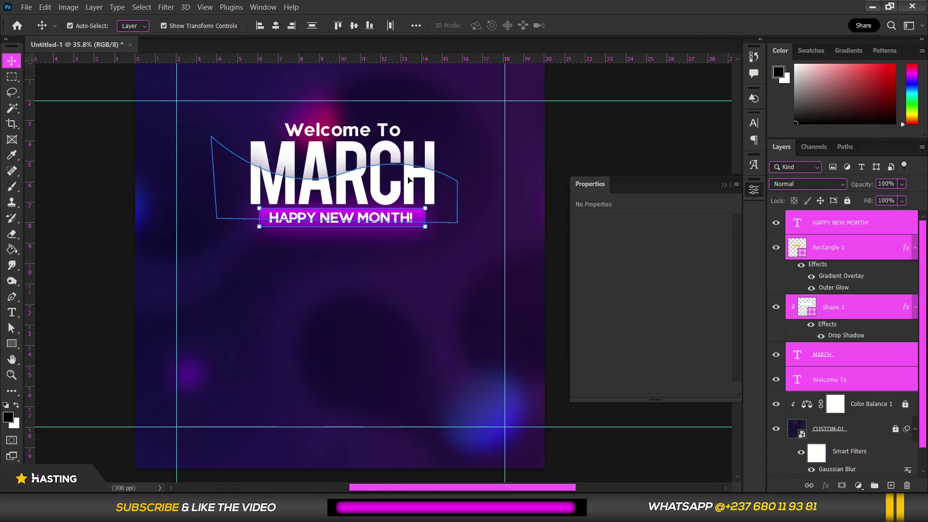
scroll(258, 215, "down", 3)
left_click(265, 240)
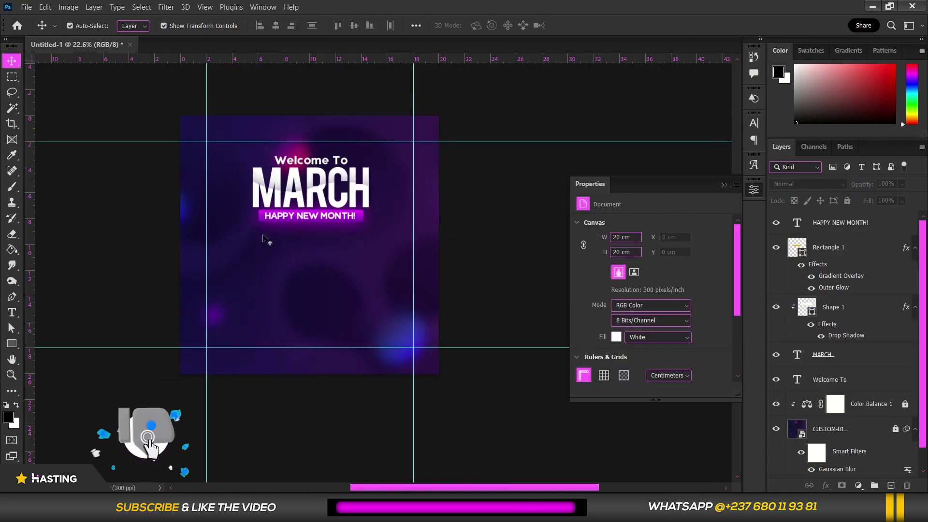
- Place the image of the boy in a sun hat, scale him to about 9.7 cm high and centre him below the banner
scroll(242, 280, "up", 3)
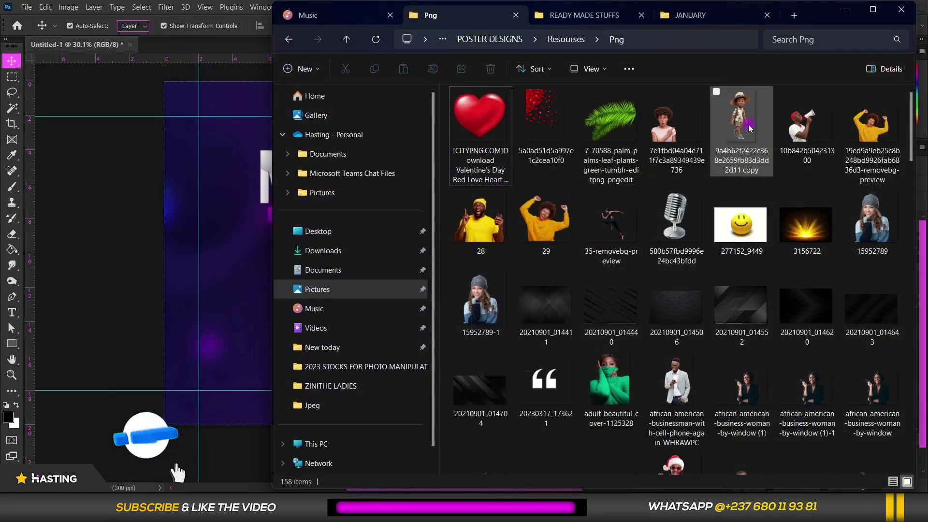
left_click(738, 130)
left_click_drag(743, 113, 171, 213)
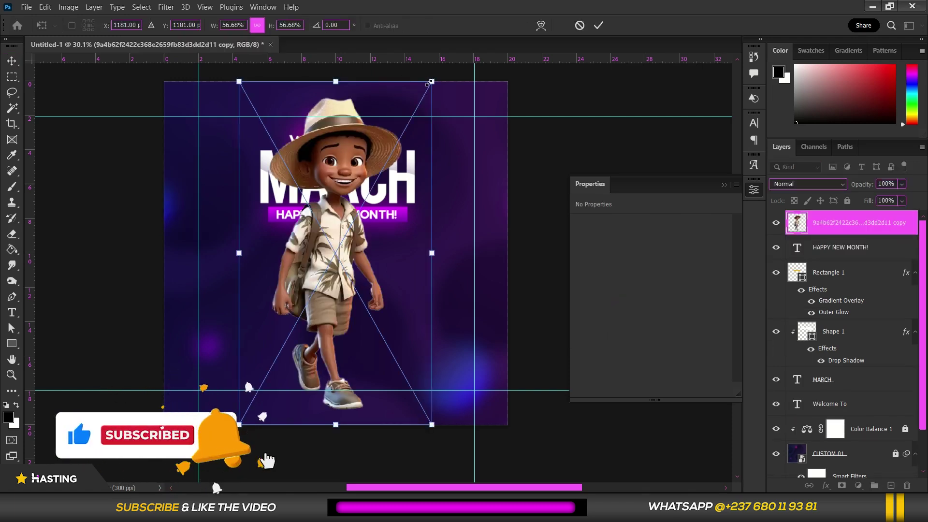
left_click_drag(429, 83, 390, 156)
left_click_drag(334, 240, 334, 286)
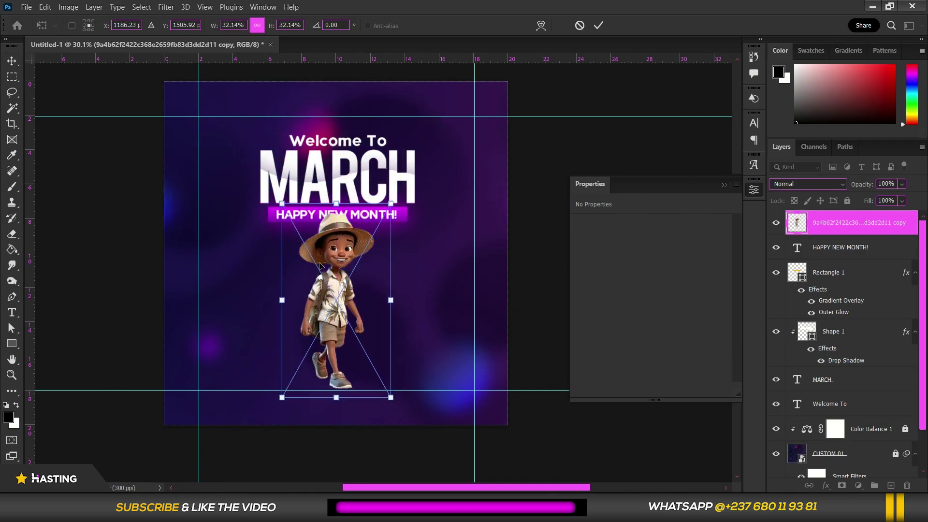
scroll(334, 275, "down", 3)
scroll(363, 314, "up", 4)
key("Return")
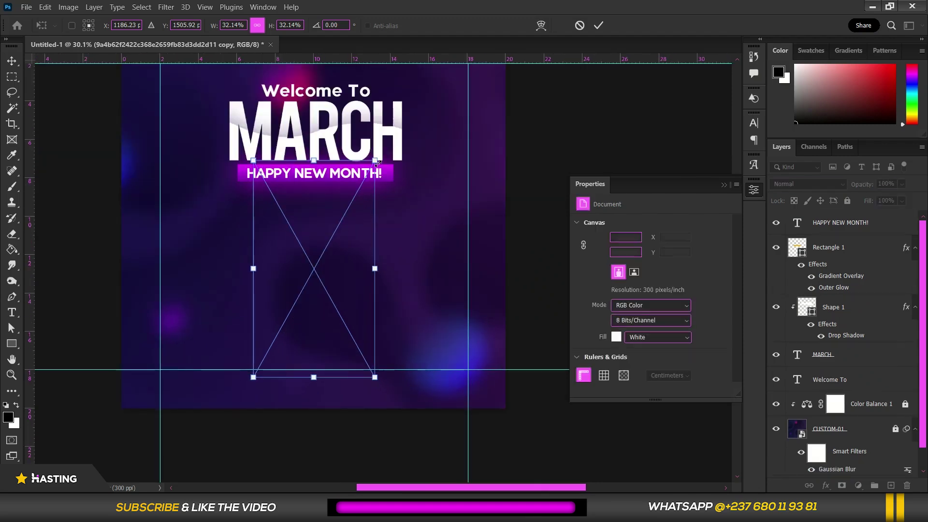
key("Return")
- Add a Color Balance adjustment clipped to the boy image, with midtones Magenta–Green at -11 and Yellow–Blue at +22
left_click(858, 486)
left_click(866, 382)
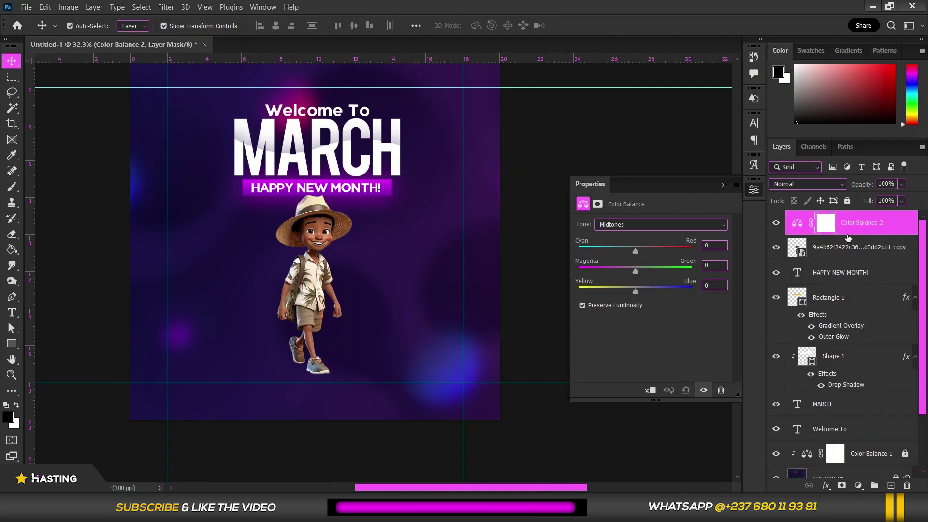
left_click(647, 287)
left_click(646, 390)
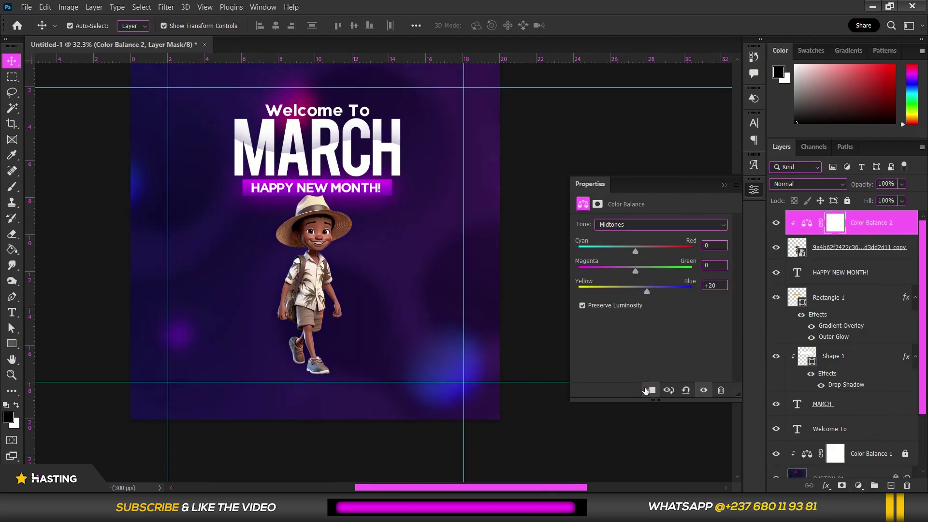
left_click(648, 289)
- Add a Brightness/Contrast adjustment directly above the boy image with brightness 26, and compare the result with it off and on
left_click(869, 249)
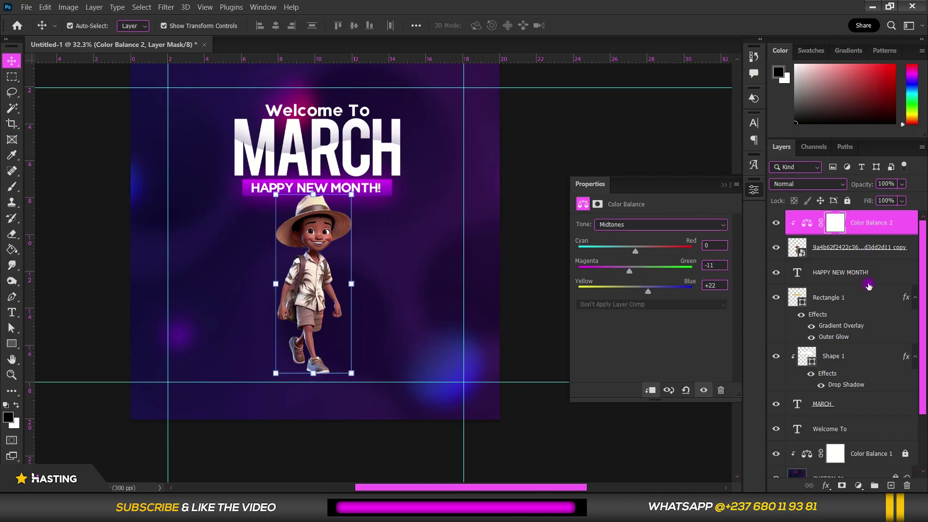
left_click(858, 484)
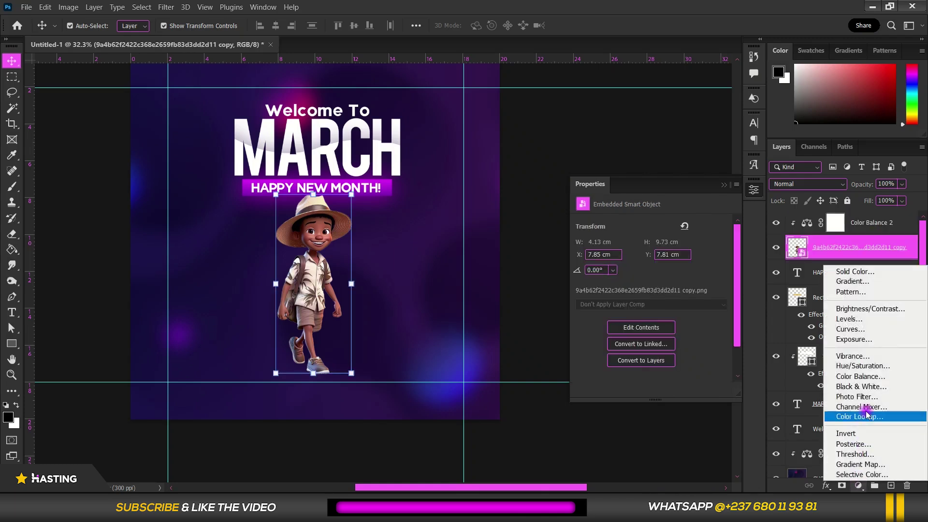
left_click(868, 310)
left_click(664, 255)
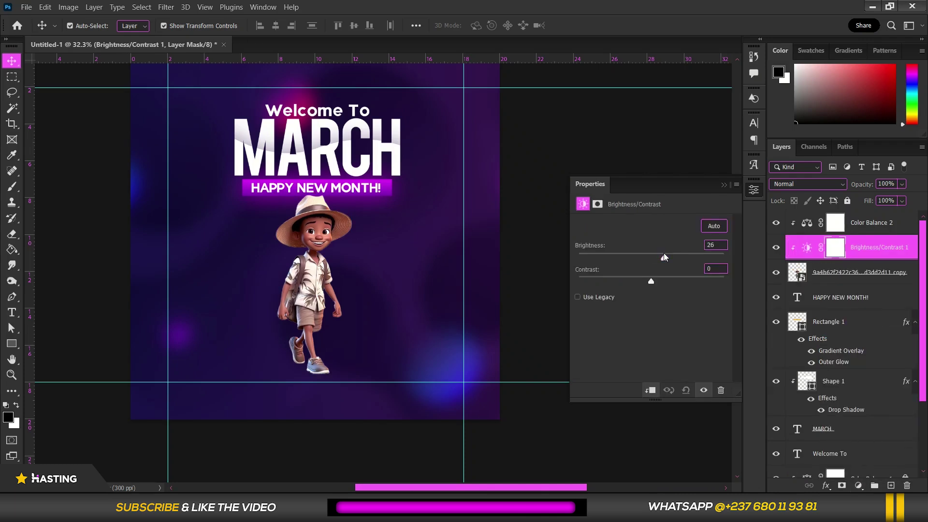
scroll(309, 298, "up", 3)
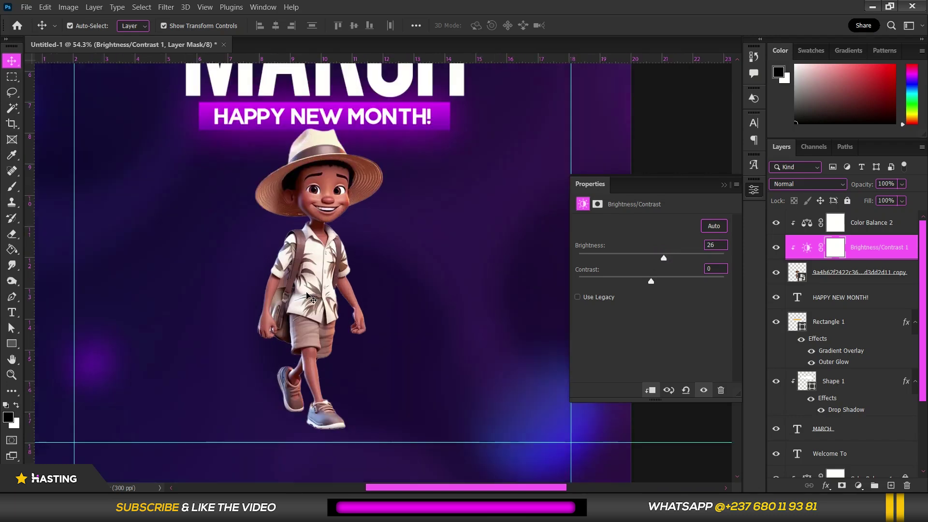
scroll(309, 298, "down", 2)
left_click(777, 248)
left_click(777, 248)
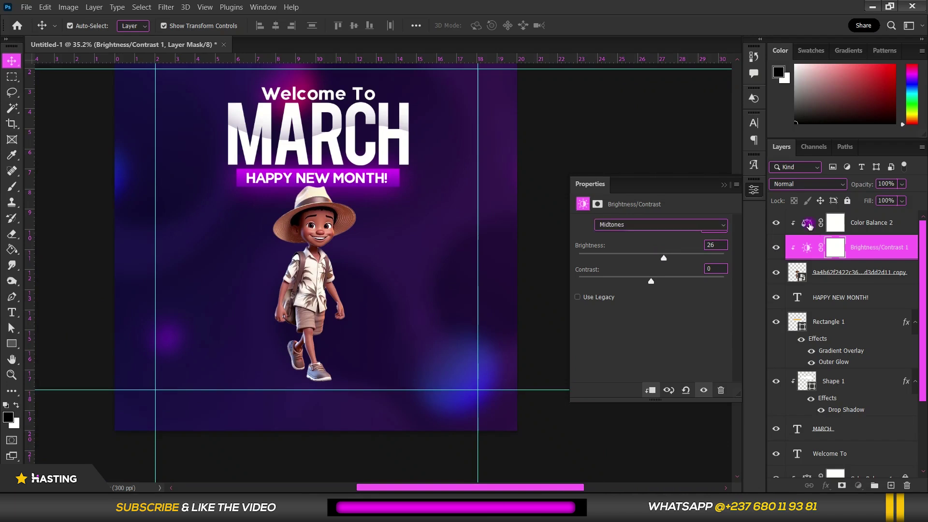
- Readjust the boy's Color Balance midtones to Magenta–Green -7 and Yellow–Blue +30, and check the result up close
left_click(812, 223)
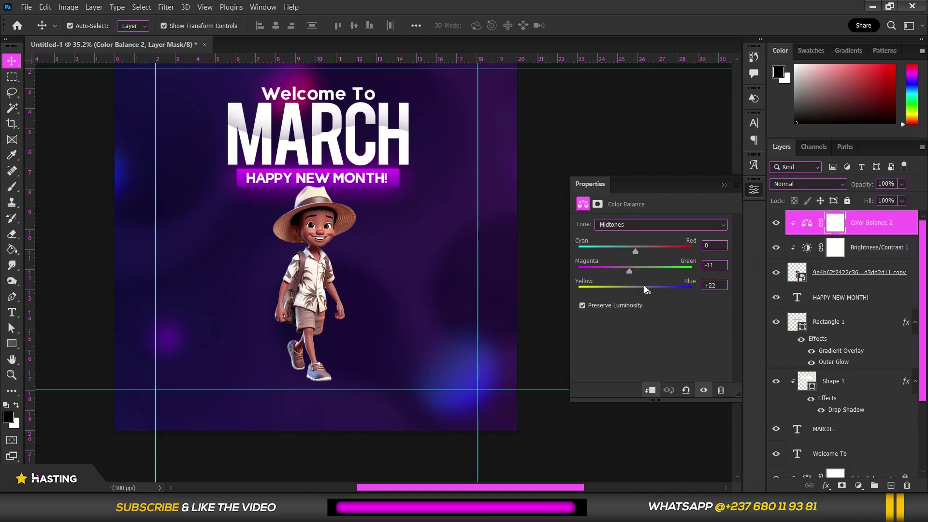
left_click_drag(651, 292, 652, 291)
left_click(638, 269)
left_click_drag(636, 270, 628, 279)
left_click(632, 271)
scroll(385, 371, "up", 5)
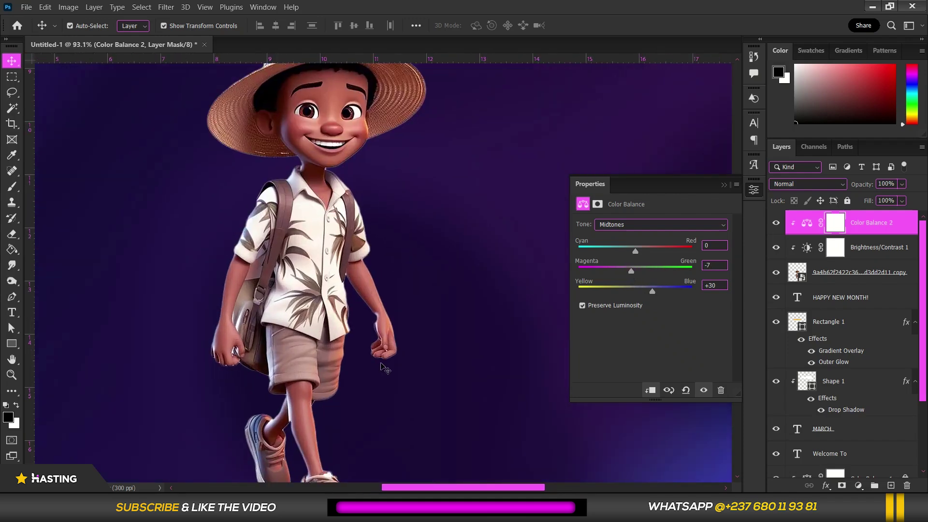
scroll(385, 371, "down", 5)
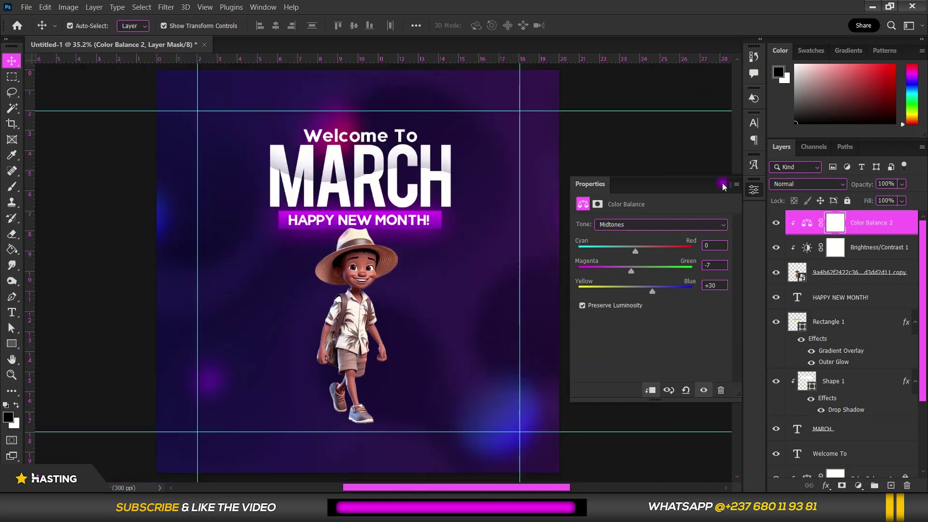
- Collapse the adjustment properties, deselect all layers and review the flyer composition
left_click(722, 186)
left_click(597, 201)
scroll(464, 255, "down", 2)
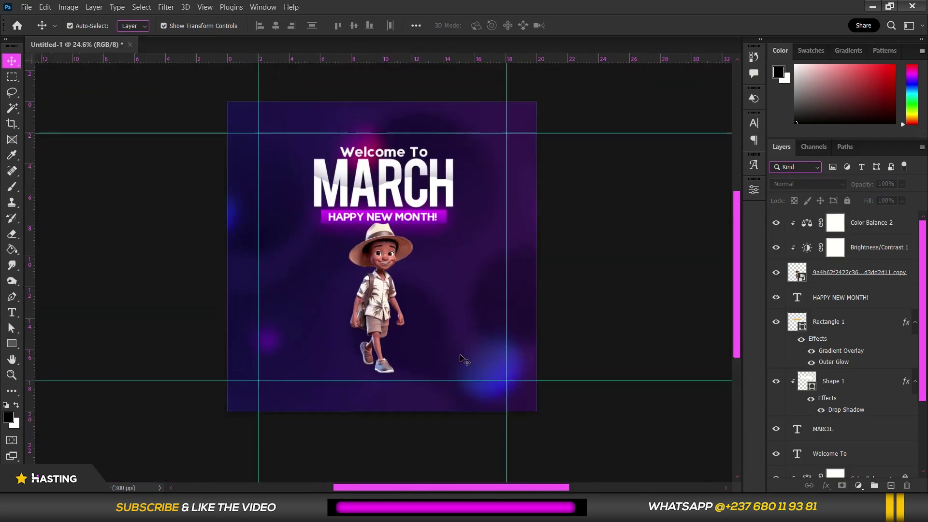
scroll(460, 354, "up", 1)
scroll(434, 338, "up", 1)
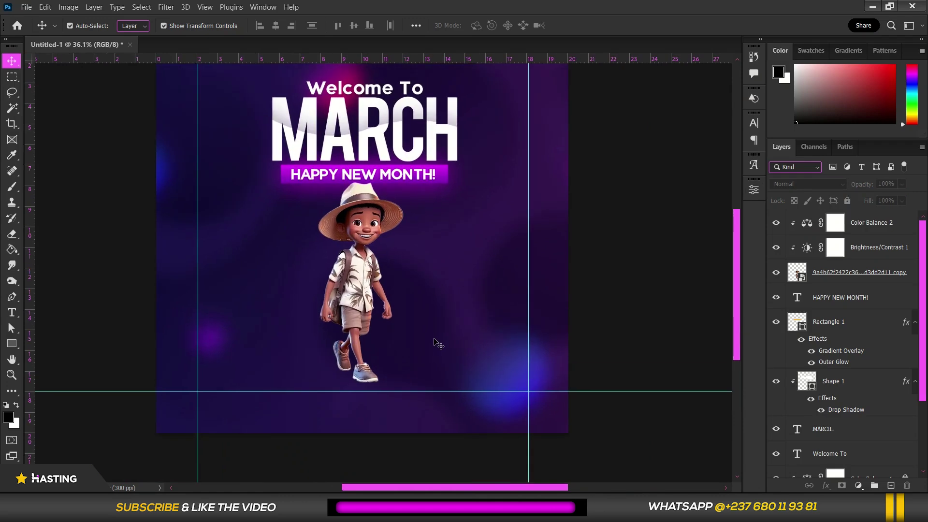
- Place the ready-made contact banner file "1" from the READY MADE STUFFS folder into the flyer
left_click_drag(434, 338, 439, 288)
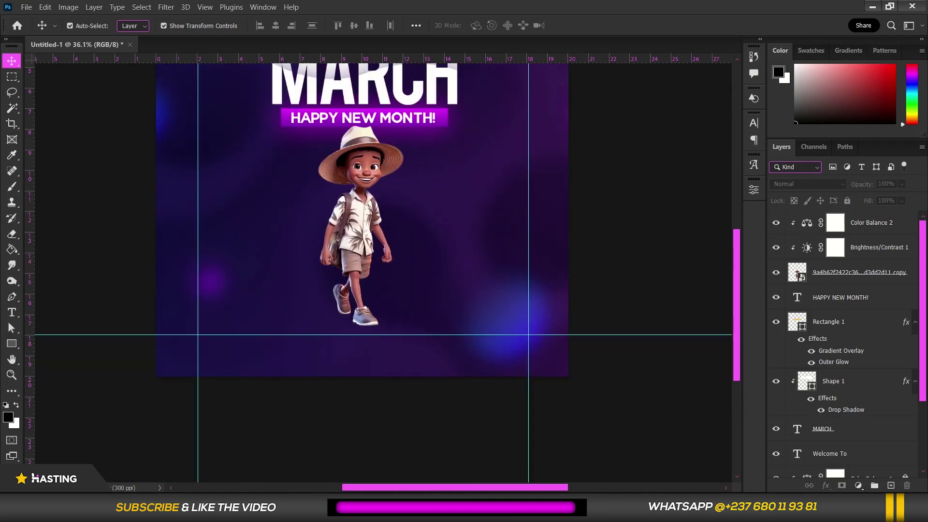
left_click(549, 507)
left_click(580, 15)
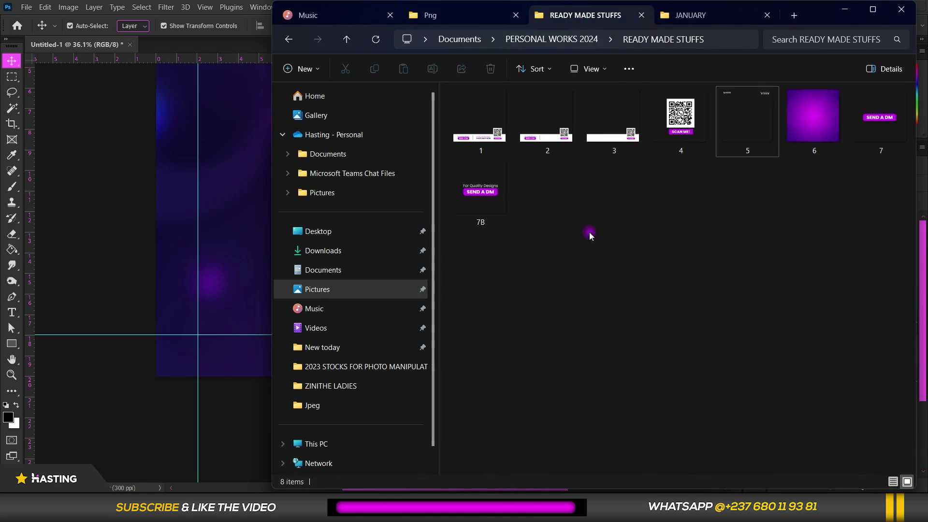
left_click(483, 136)
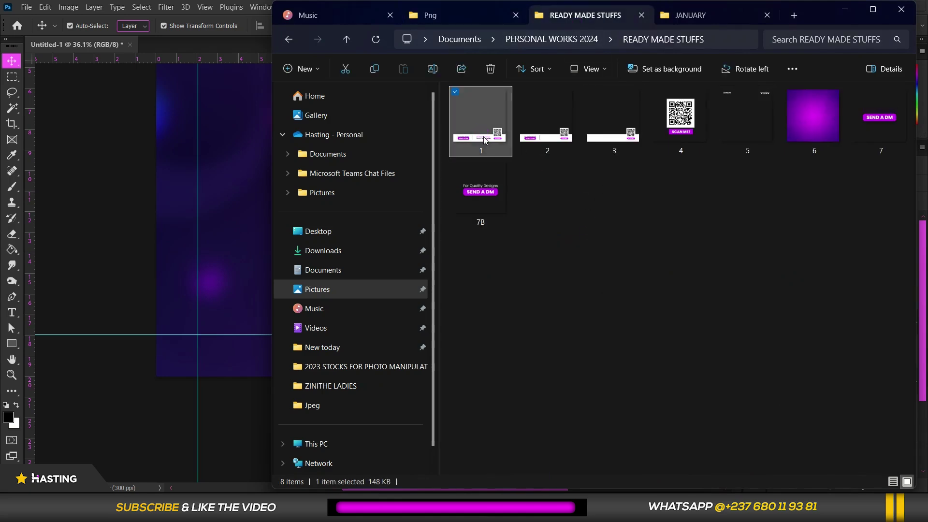
left_click_drag(483, 136, 293, 244)
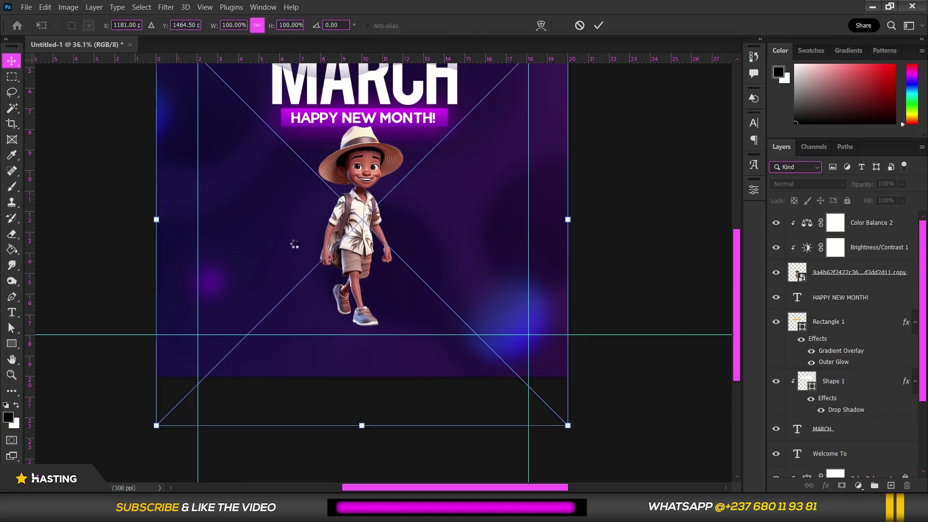
scroll(358, 271, "down", 2)
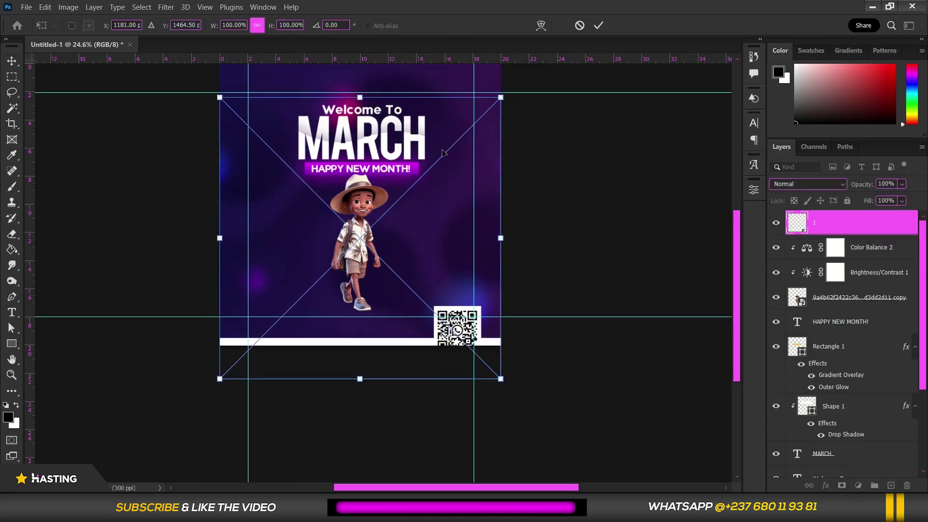
- Scale the contact banner proportionally to about 78% and centre it between the side guides near the flyer's lower edge
left_click_drag(505, 99, 471, 127)
left_click_drag(439, 274, 437, 261)
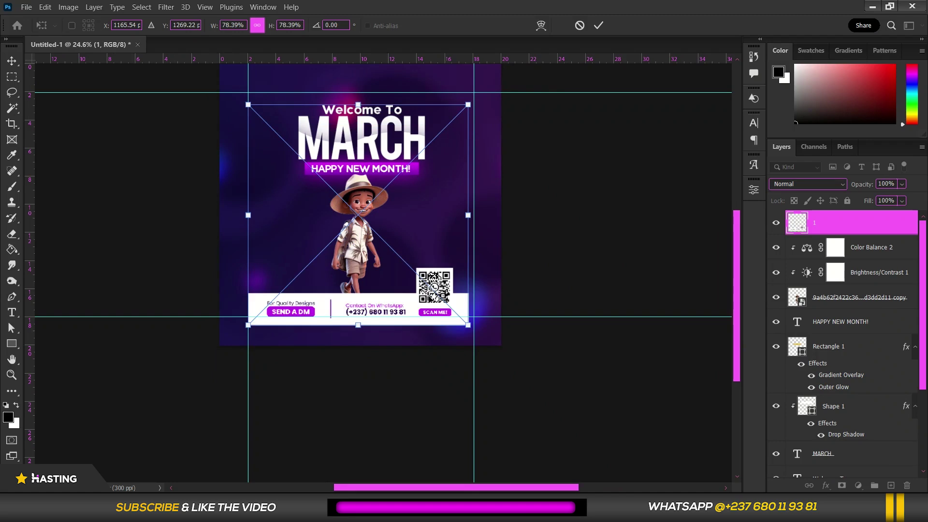
scroll(429, 298, "up", 1)
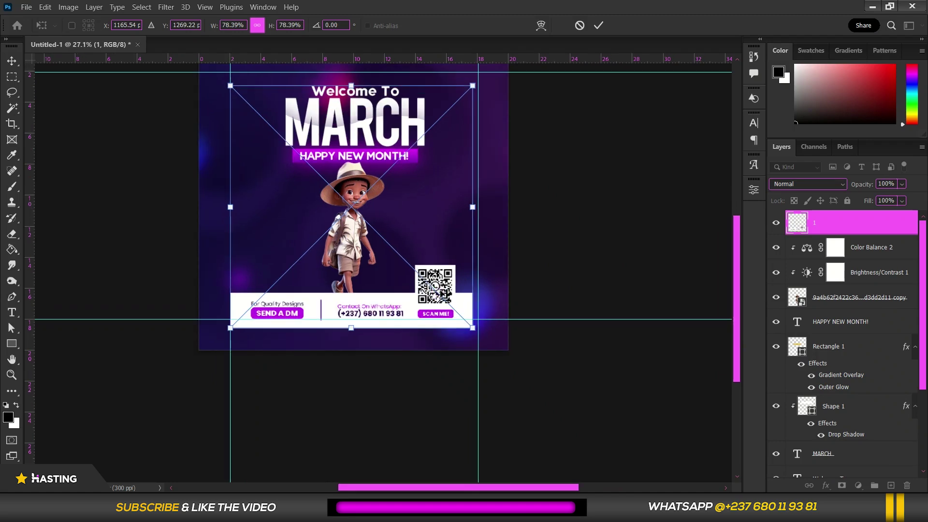
left_click_drag(439, 295, 441, 293)
key("Return")
left_click(582, 232)
scroll(369, 258, "down", 4)
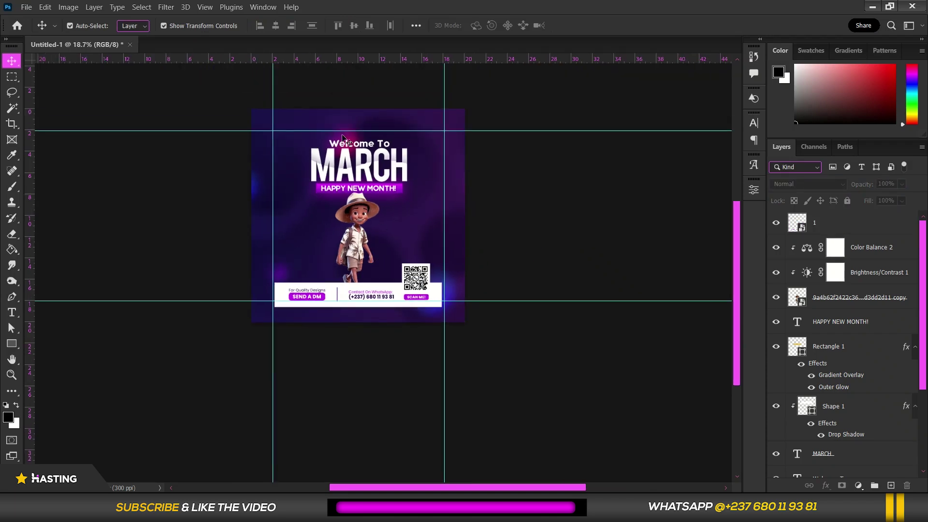
- Move the contact banner down until it sits flush with the flyer's bottom edge, and review the layout
scroll(331, 188, "up", 4)
scroll(424, 355, "up", 2)
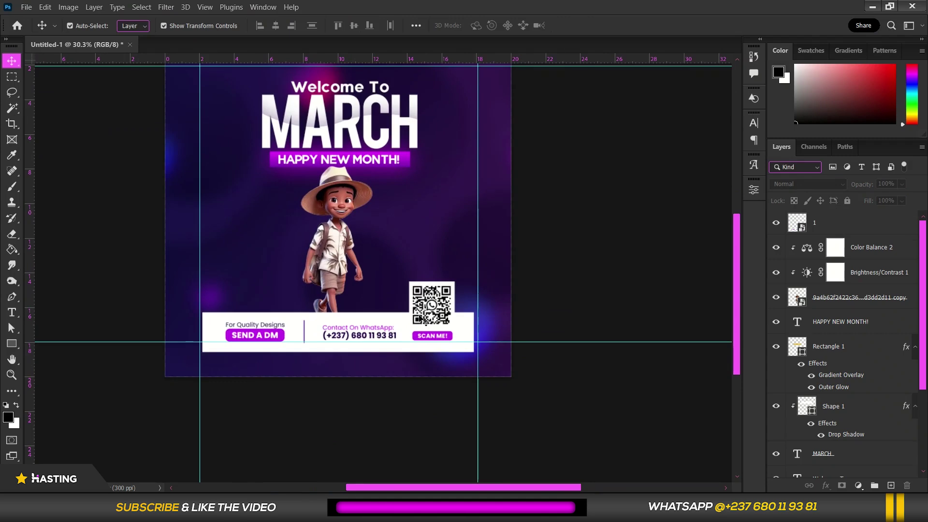
left_click_drag(424, 321, 424, 345)
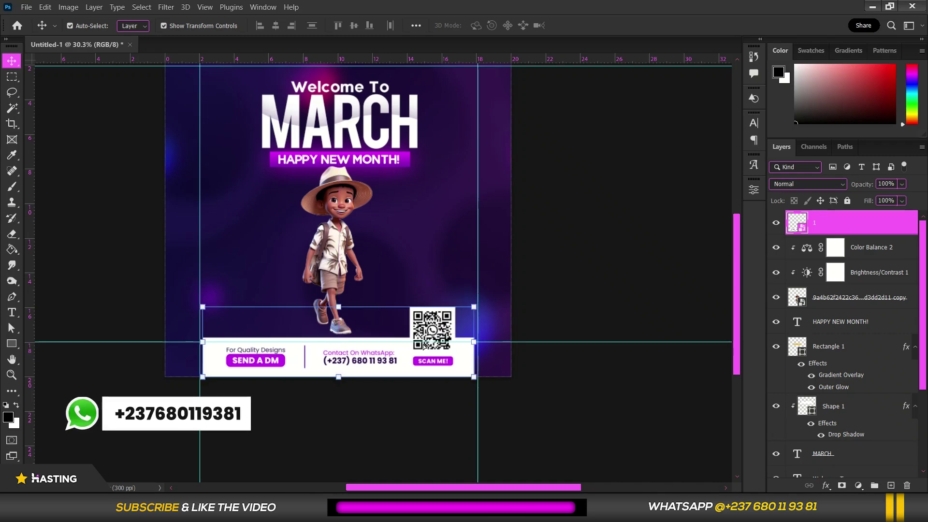
left_click(588, 266)
scroll(350, 268, "down", 3)
scroll(429, 220, "up", 2)
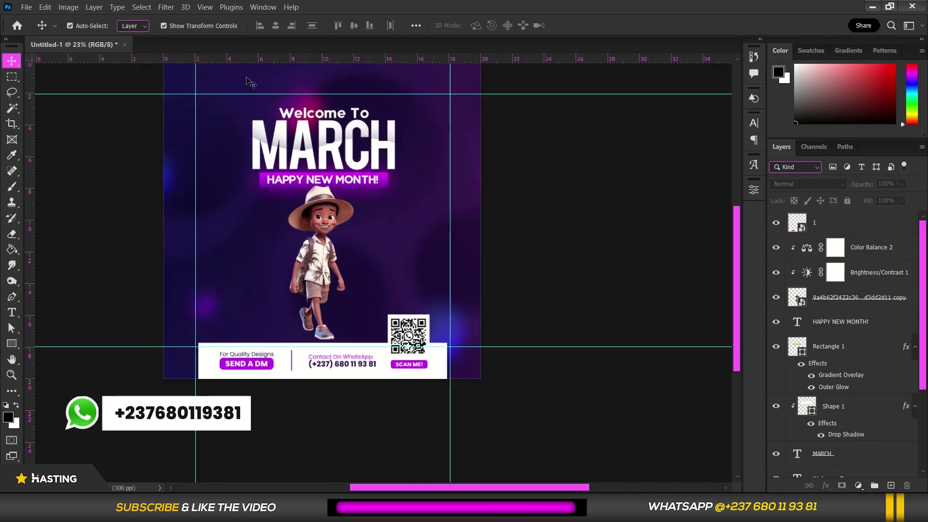
- Turn off Smart Guides and hide the guides on the canvas
left_click(205, 7)
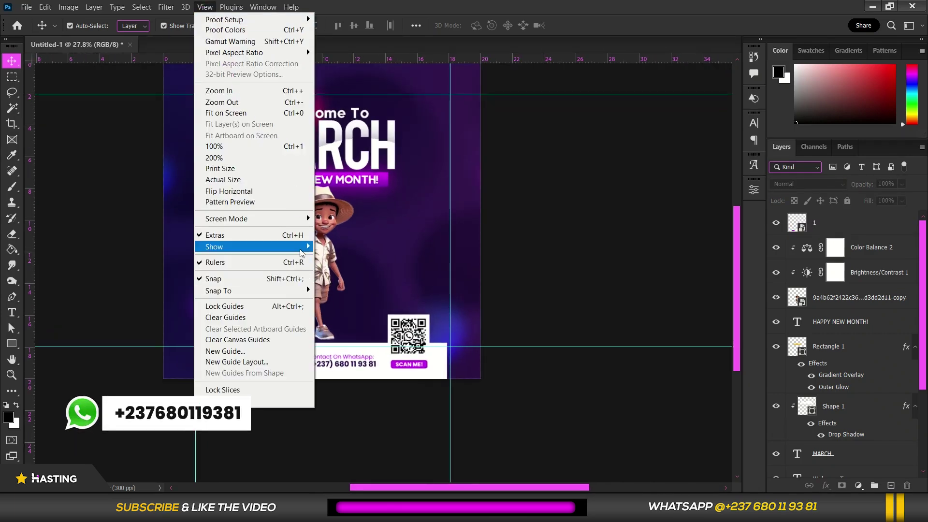
mouse_move(302, 252)
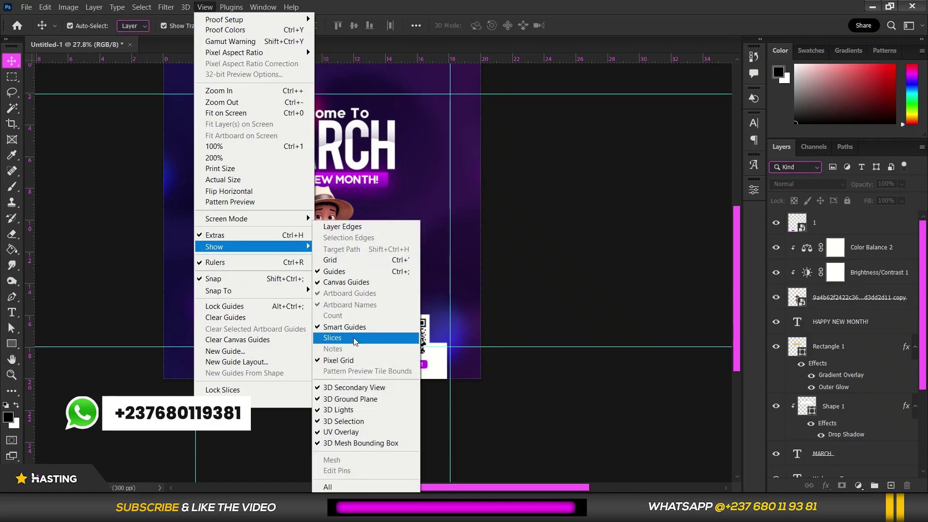
left_click(355, 327)
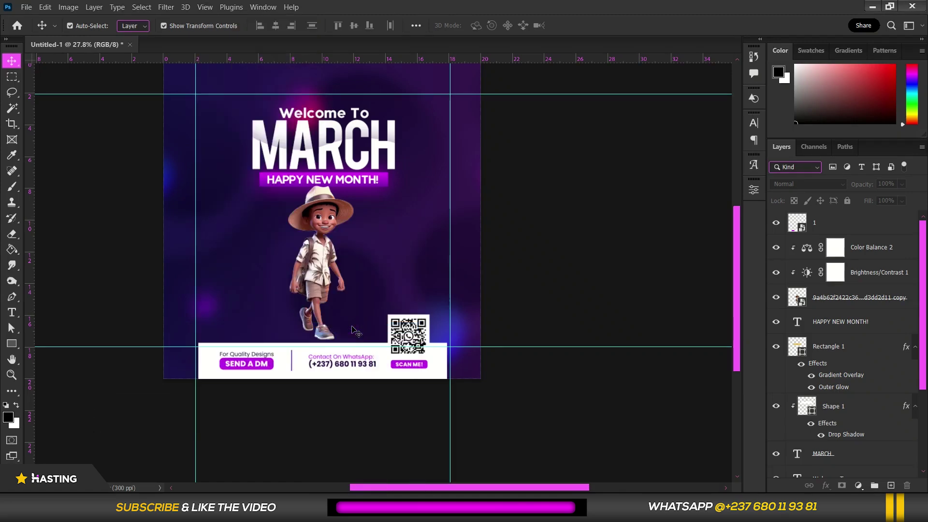
left_click(204, 7)
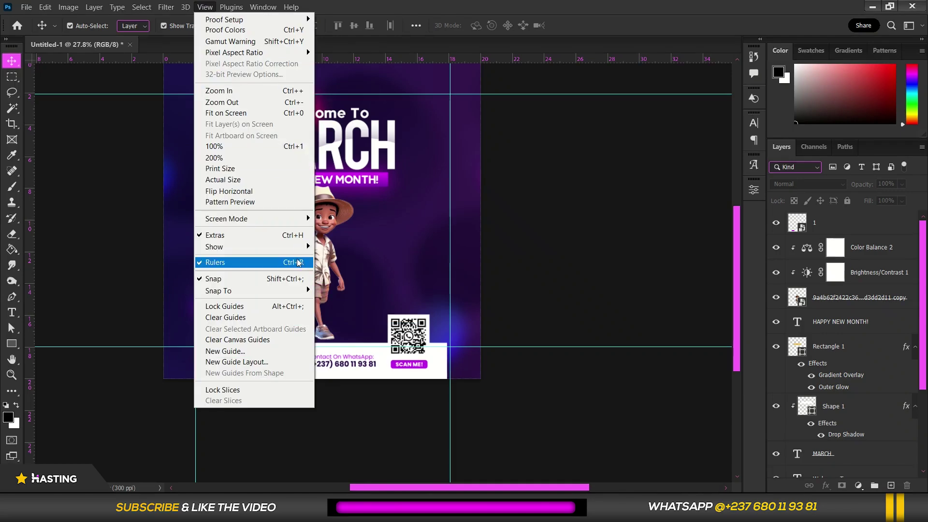
mouse_move(294, 246)
left_click(345, 269)
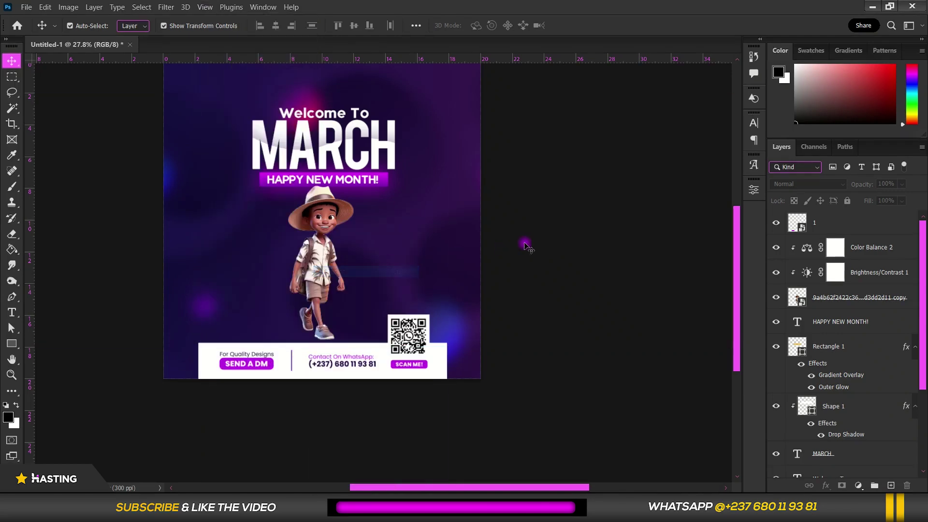
- Raise the contact banner slightly to leave a small margin above the flyer's bottom edge
scroll(445, 325, "down", 3)
scroll(380, 303, "up", 3)
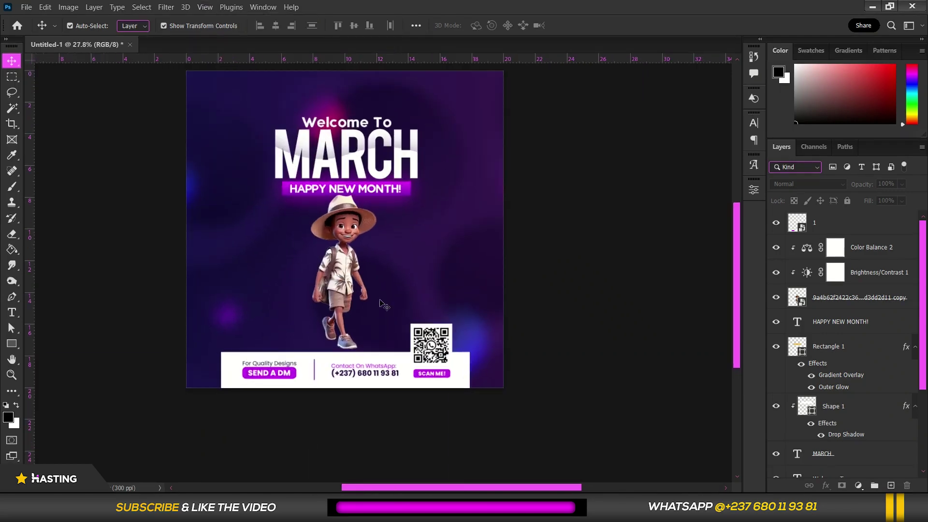
left_click_drag(426, 350, 424, 333)
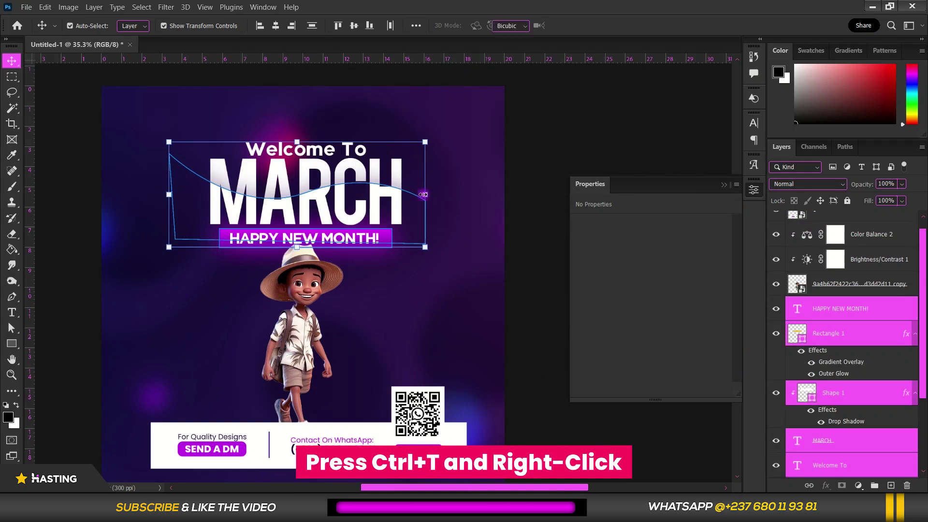
- Skew the title texts, wave shape and "HAPPY NEW MONTH!" banner together vertically by -3.56° and shift them slightly down
key("ctrl+t")
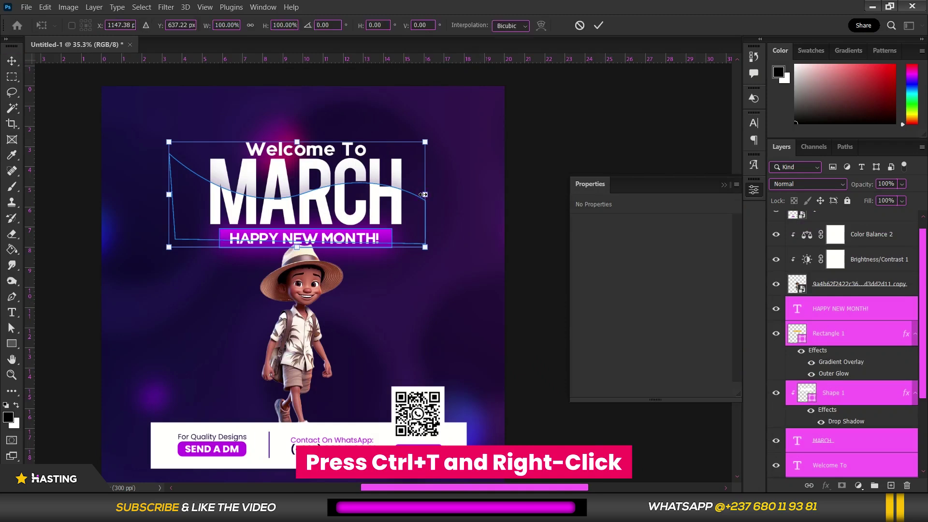
right_click(404, 202)
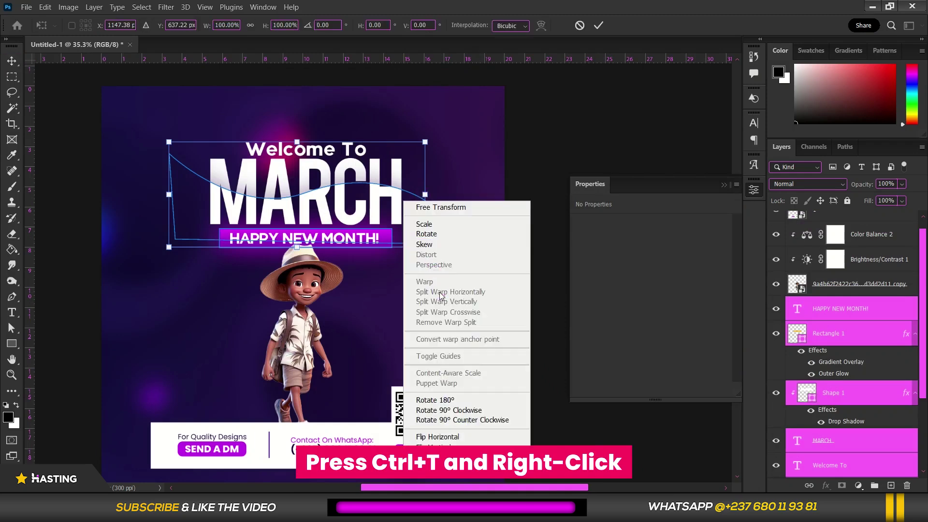
left_click(437, 244)
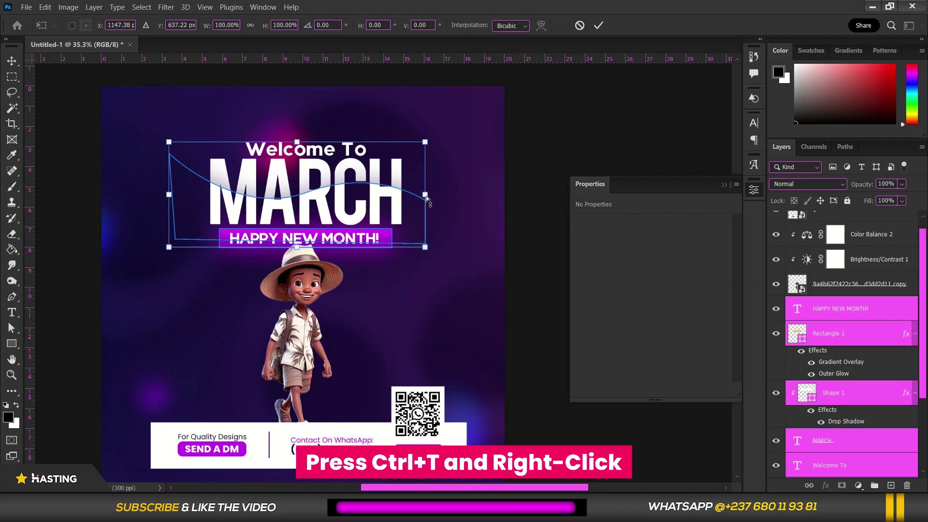
left_click_drag(425, 198, 425, 183)
left_click_drag(346, 208, 347, 217)
scroll(347, 217, "down", 3)
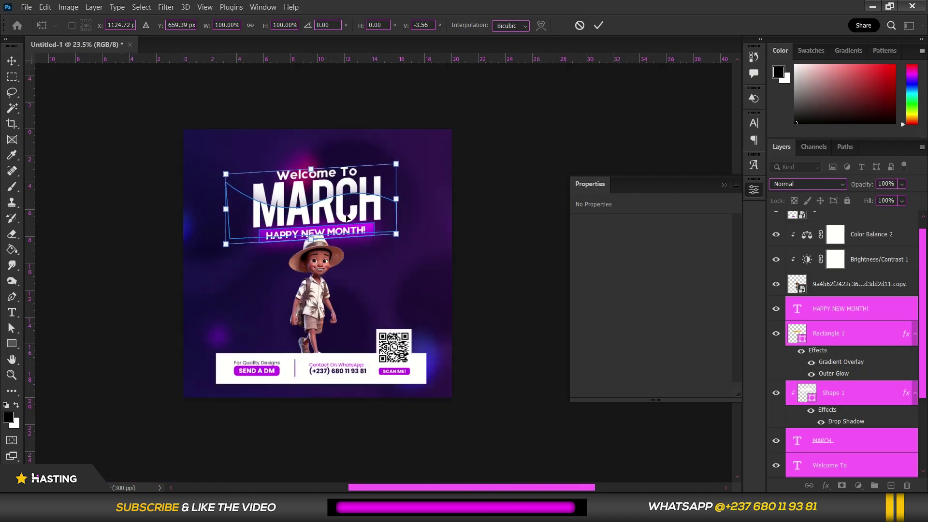
key("Return")
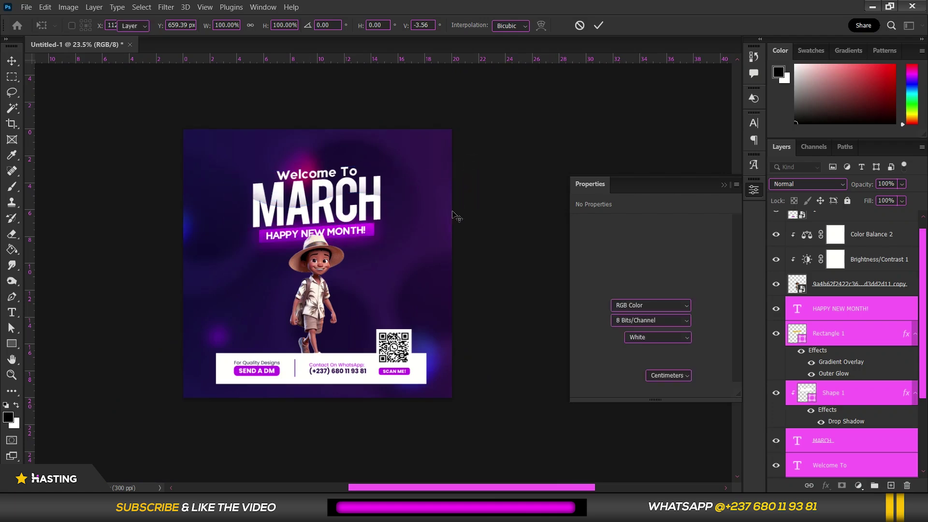
left_click(240, 239)
scroll(306, 266, "up", 4)
scroll(278, 242, "down", 2)
- Place the ready-made logo and social media header file "5" from the READY MADE STUFFS folder above the title
key("alt+Tab")
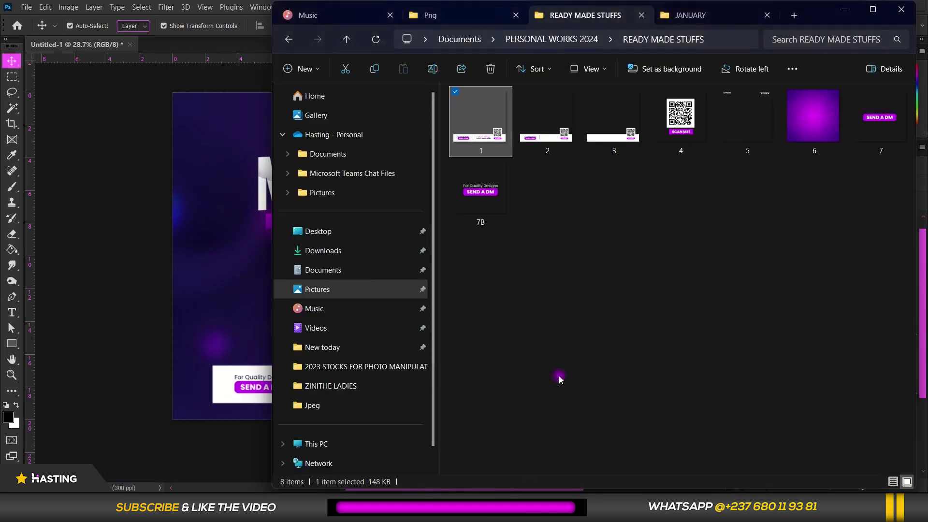
left_click_drag(741, 128, 242, 145)
left_click_drag(382, 130, 381, 130)
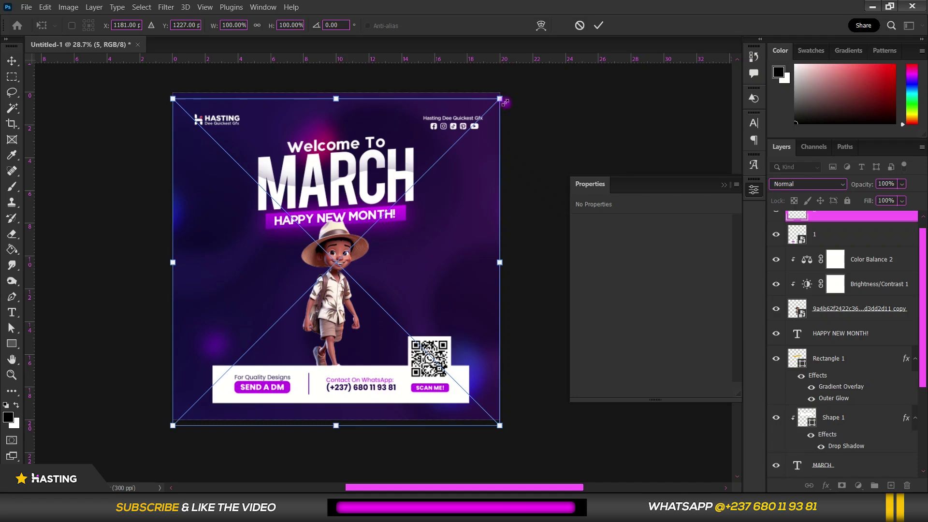
- Scale the logo and social header with linked proportions to about 17.1 cm wide, at about X 1.59 cm and Y 1.18 cm
left_click_drag(501, 103, 500, 105)
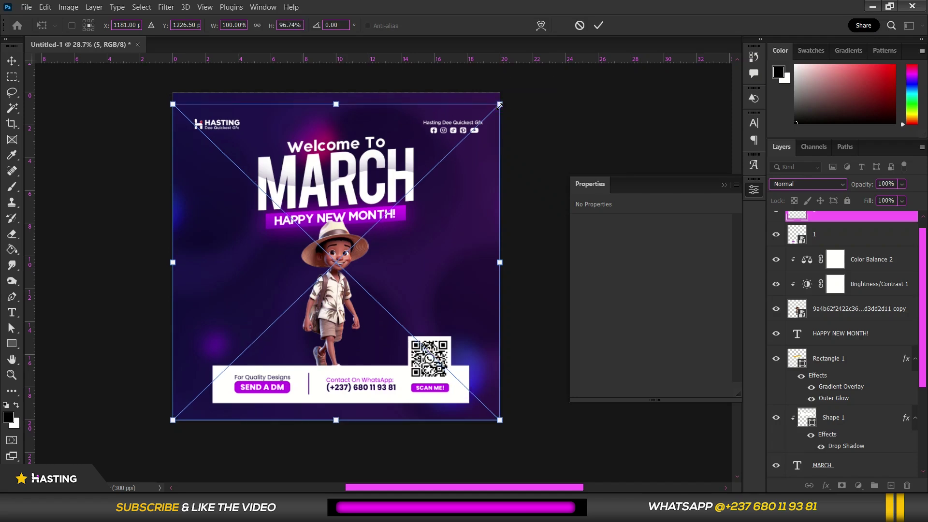
key("ctrl+z")
left_click(257, 27)
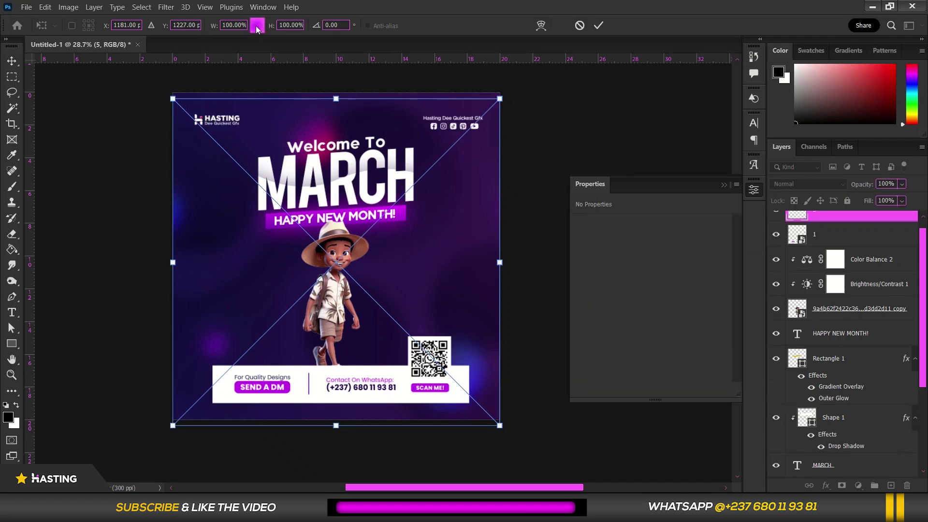
left_click_drag(501, 99, 475, 126)
key("Return")
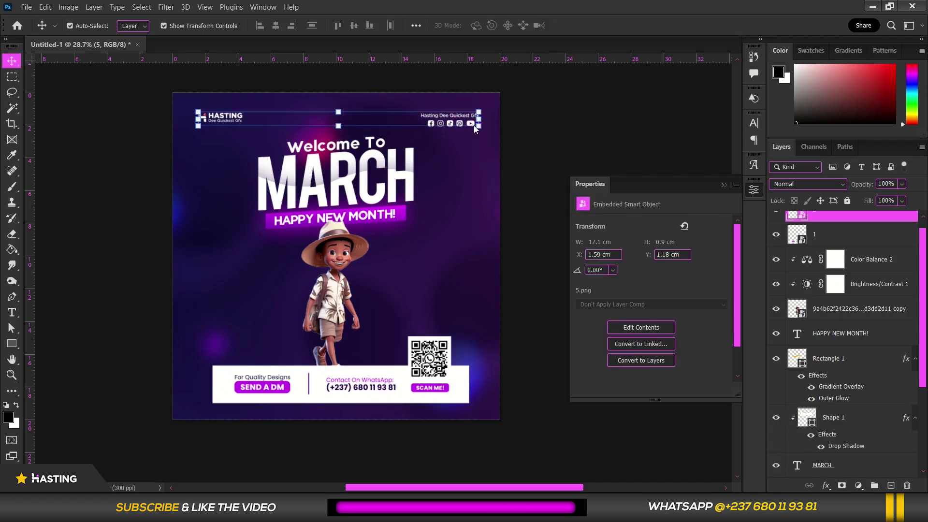
left_click(534, 106)
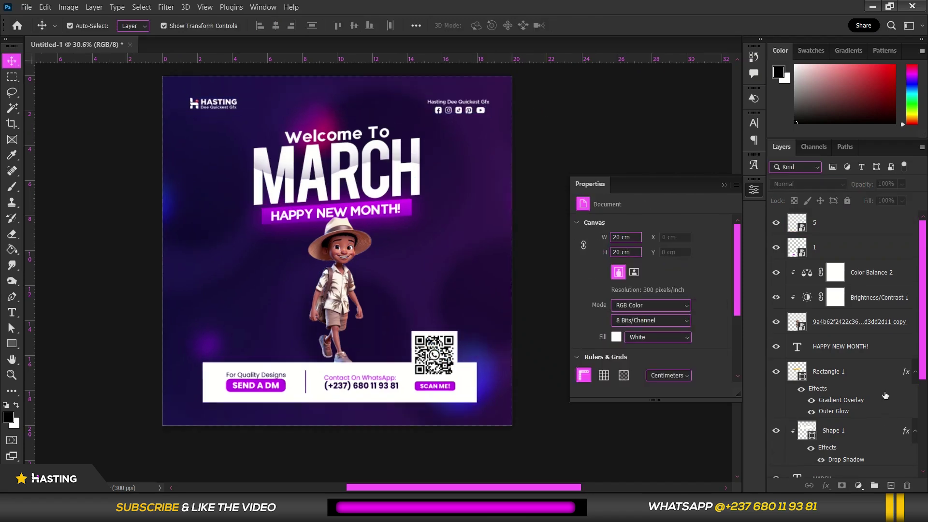
- Add a Levels adjustment above the background's Color Balance with output white level 116, and invert its mask to black
scroll(863, 333, "down", 1)
scroll(863, 332, "down", 2)
scroll(862, 333, "down", 3)
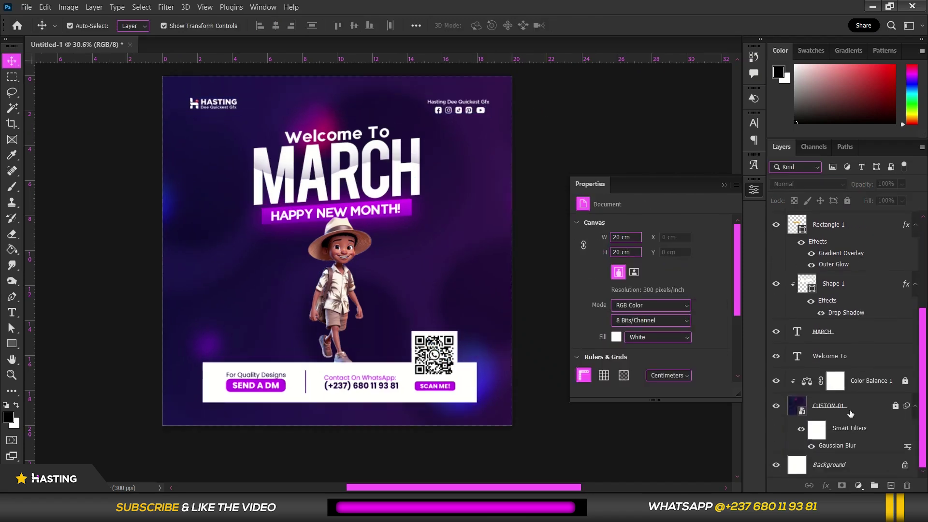
left_click(866, 383)
left_click(858, 485)
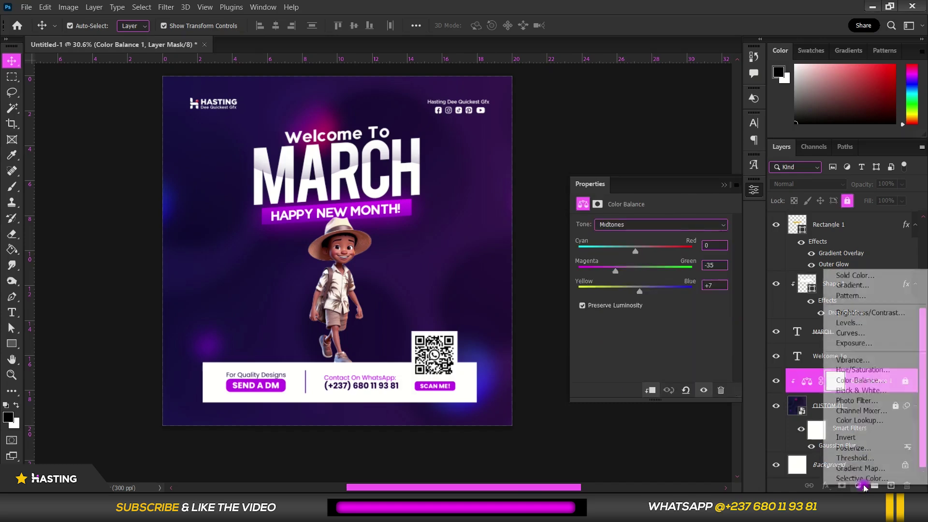
left_click(868, 324)
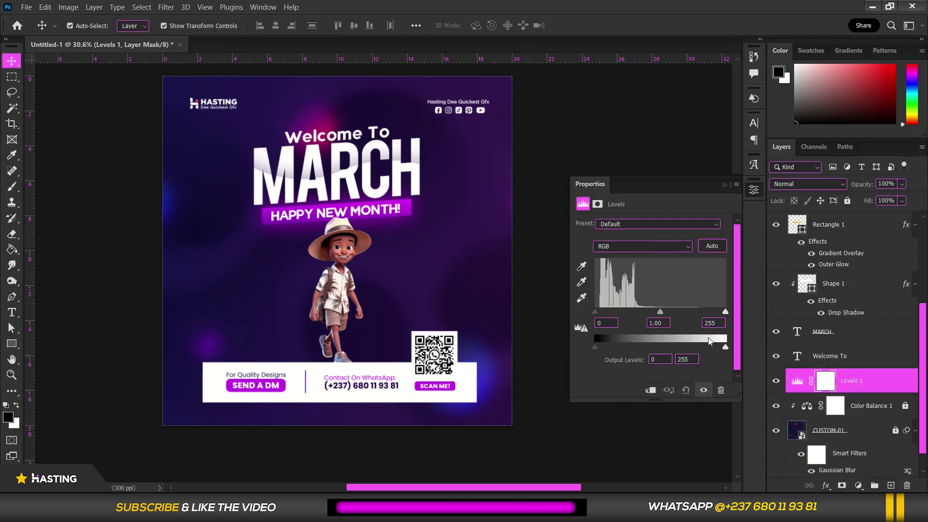
left_click_drag(726, 348, 677, 353)
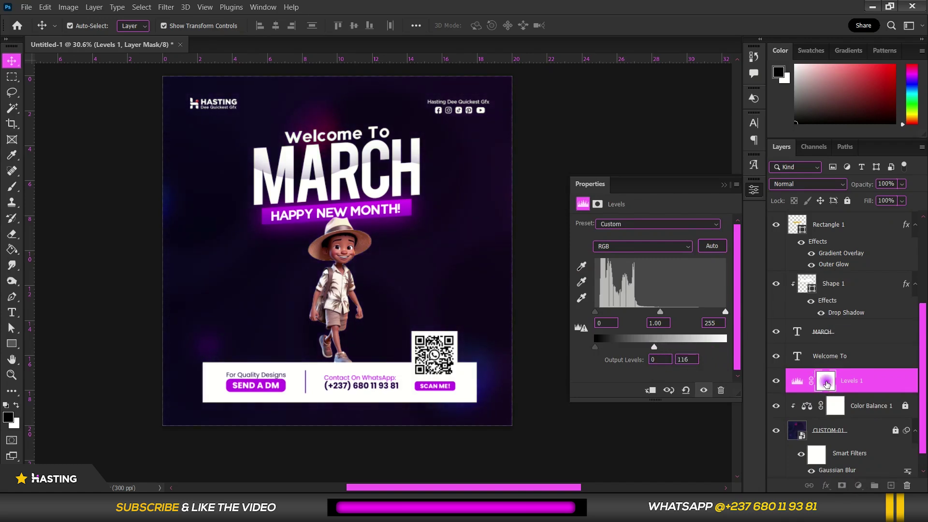
left_click(826, 382)
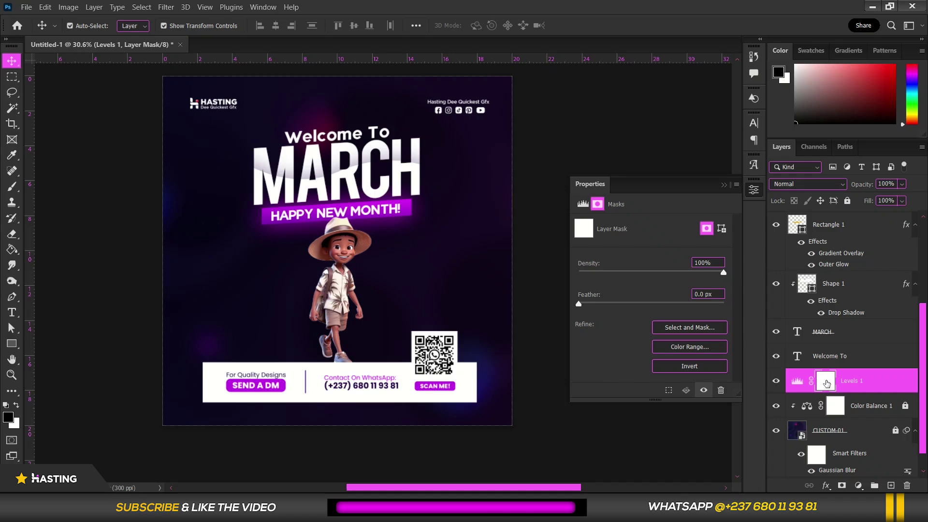
key("ctrl+i")
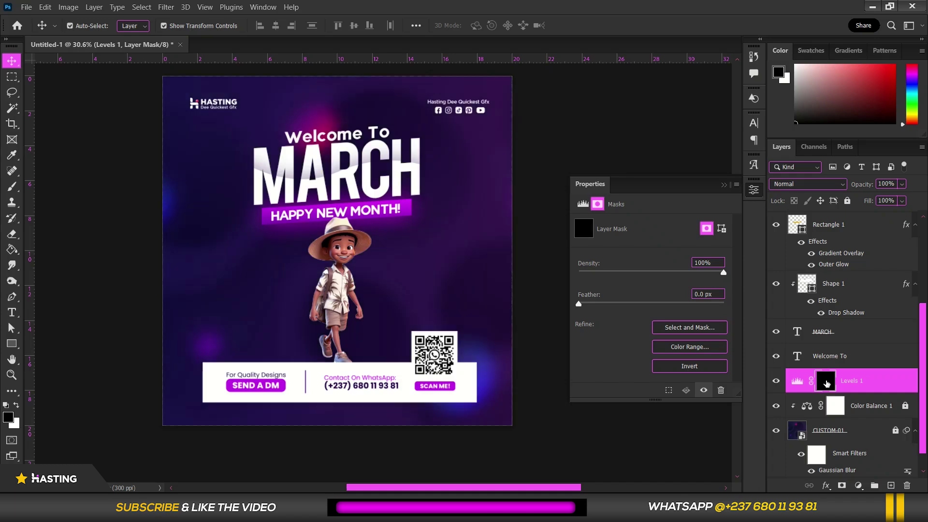
- Set up a white Soft Round brush at 1446 px, 2% hardness, 11% flow and -1° angle for the Levels mask
left_click(12, 186)
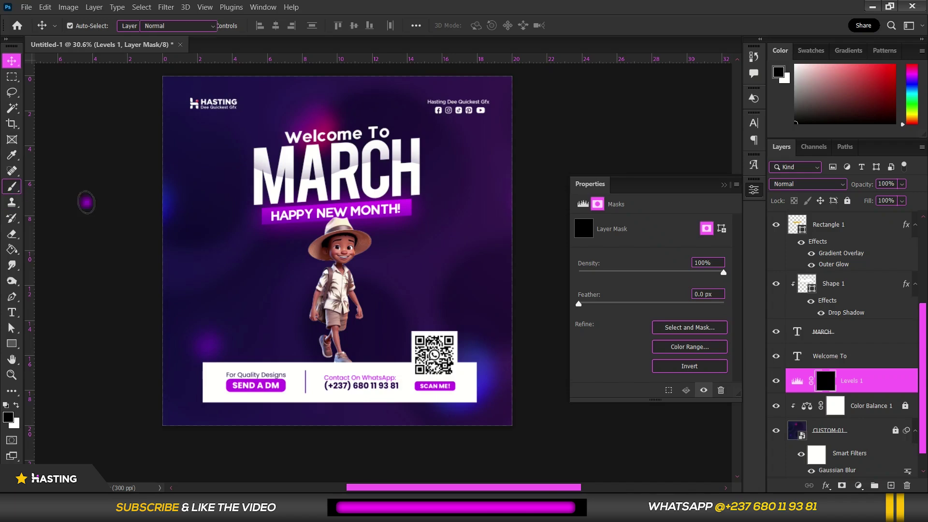
left_click(15, 406)
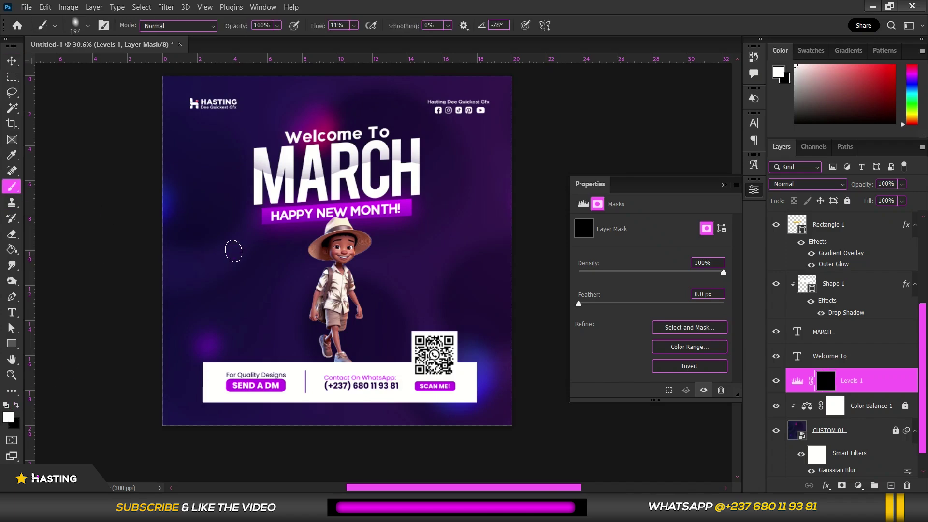
mouse_move(238, 256)
left_mouse_down()
mouse_move(357, 256)
mouse_move(332, 257)
left_mouse_up()
right_click(352, 254)
left_click_drag(392, 290, 404, 292)
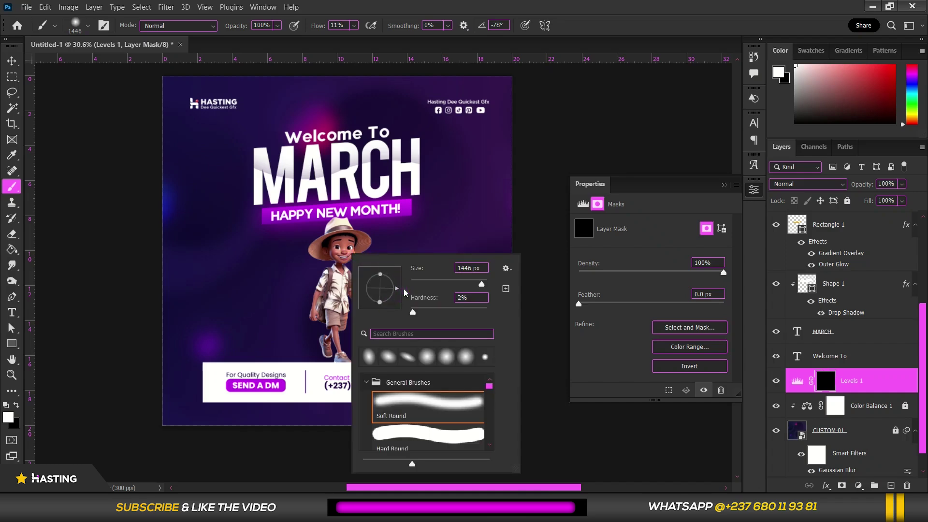
left_click(663, 16)
- Paint white with the large soft brush across the lower part of the Levels mask to darken the flyer's bottom
scroll(234, 183, "down", 5)
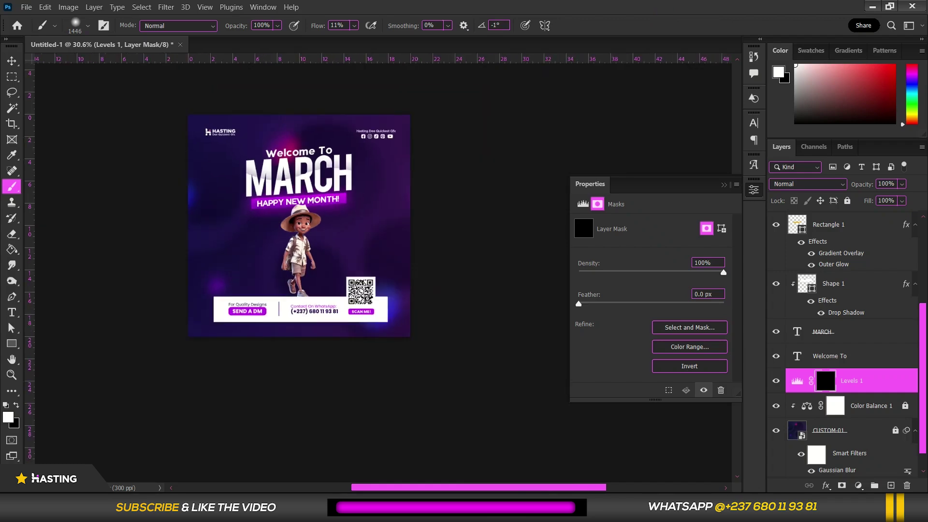
scroll(232, 332, "up", 4)
scroll(200, 334, "down", 1)
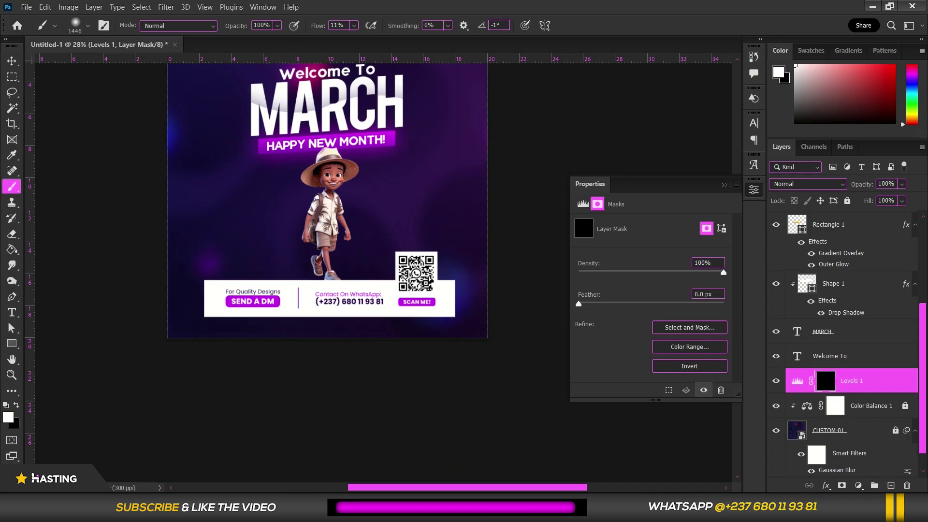
scroll(387, 279, "down", 3)
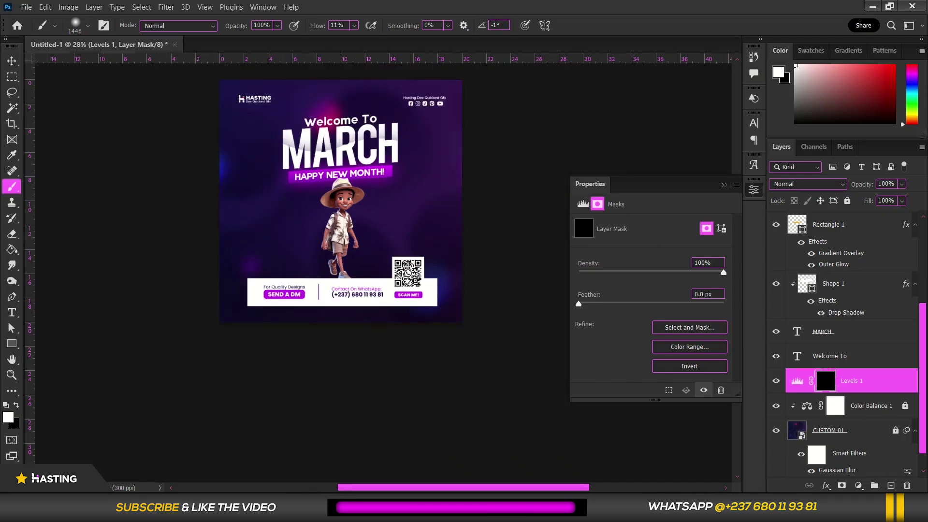
scroll(403, 293, "up", 5)
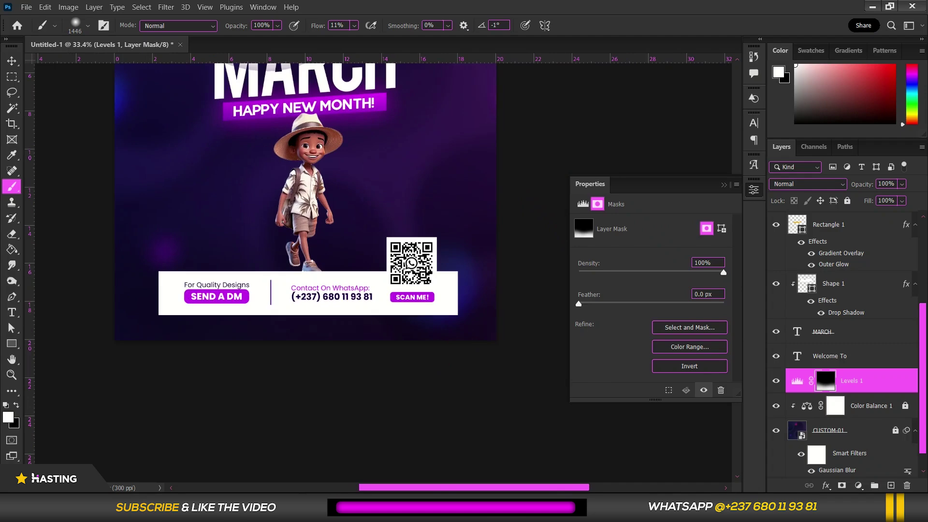
scroll(377, 273, "down", 3)
scroll(445, 265, "up", 4)
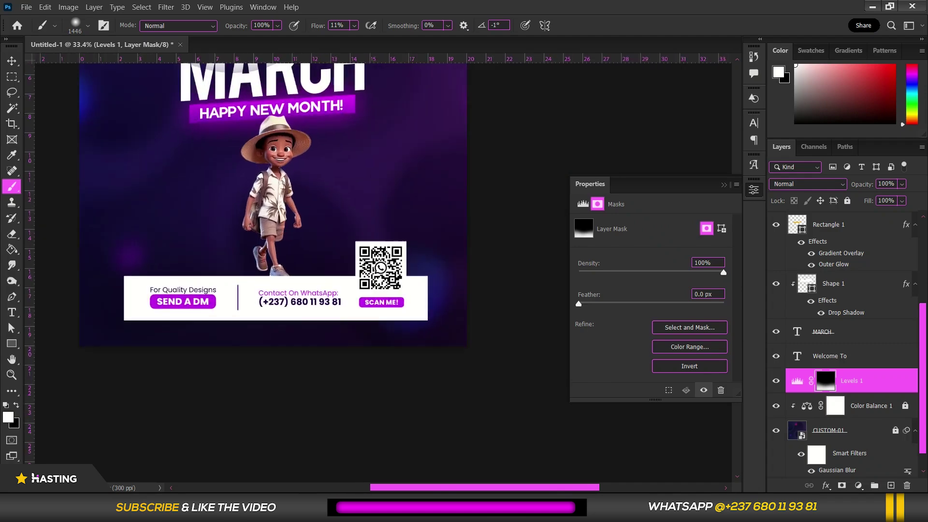
scroll(380, 269, "down", 3)
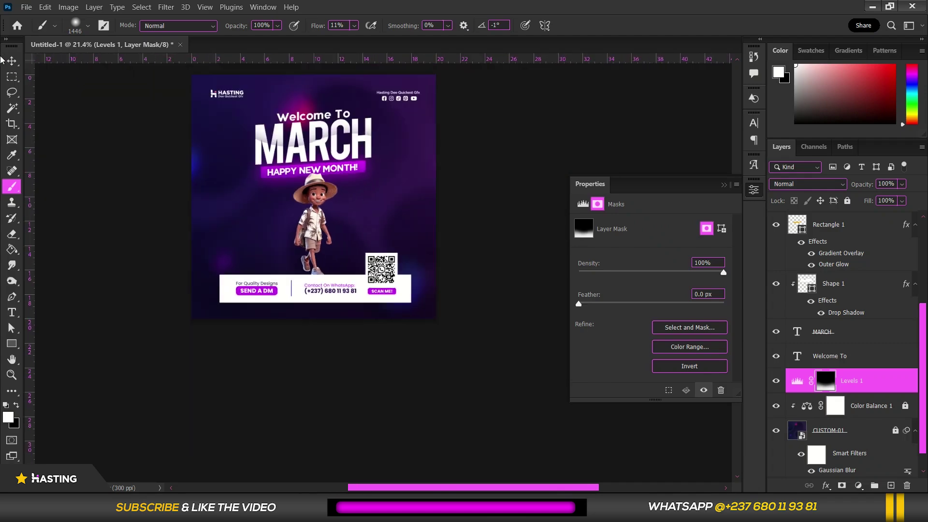
left_click(11, 60)
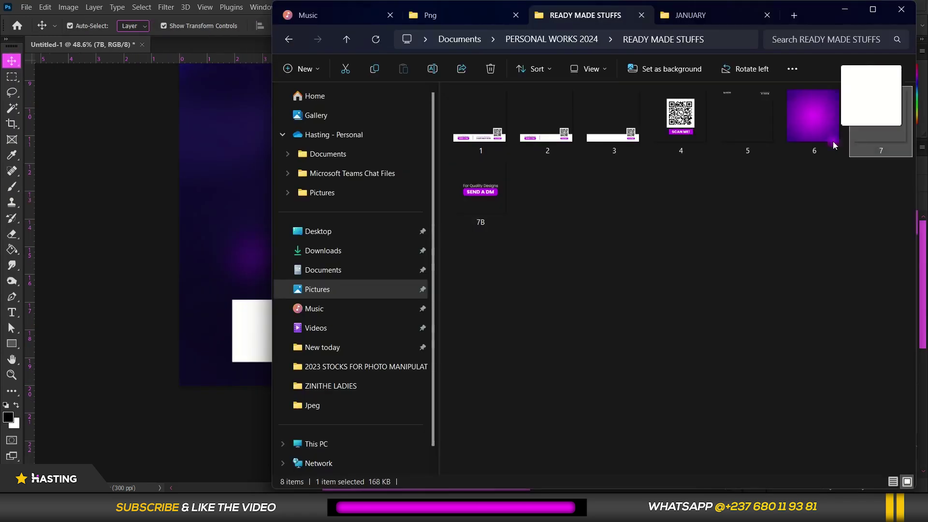
- Place the ready-made "For Quality Designs SEND A DM" file "7", scaled to 24.89%, at the left end of the white banner
left_click_drag(833, 145, 181, 282)
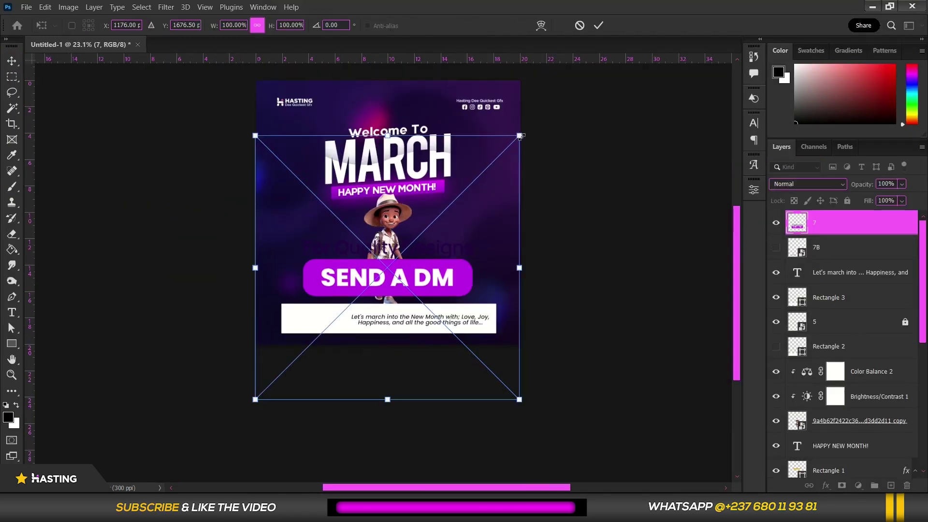
left_click_drag(518, 131, 277, 267)
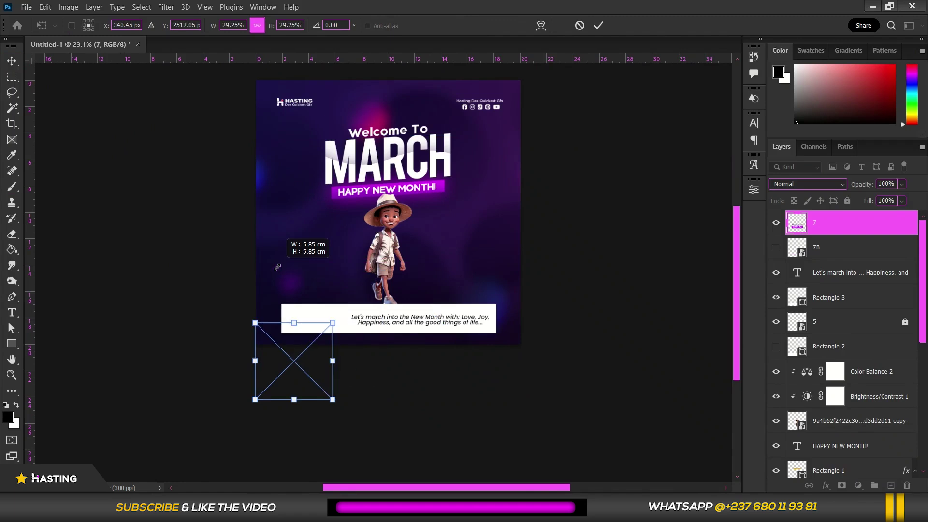
left_click_drag(305, 371, 326, 331)
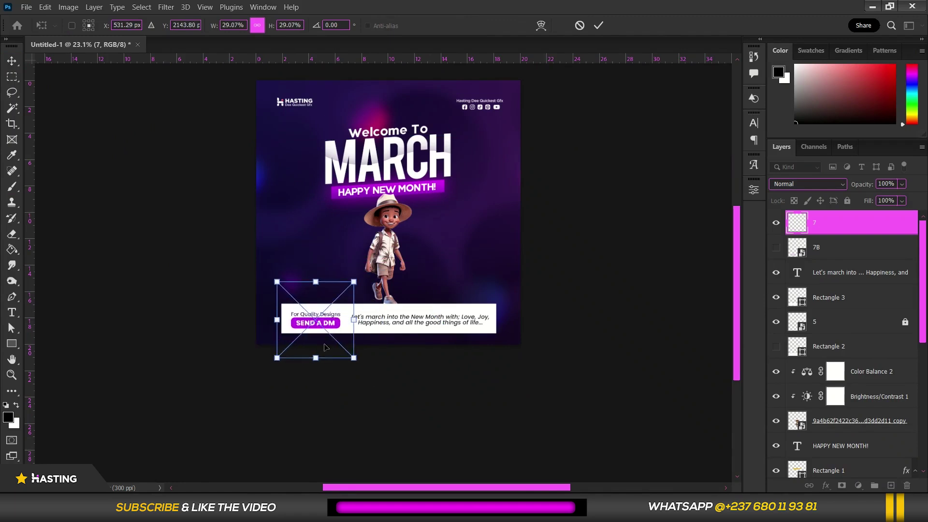
scroll(326, 347, "up", 5)
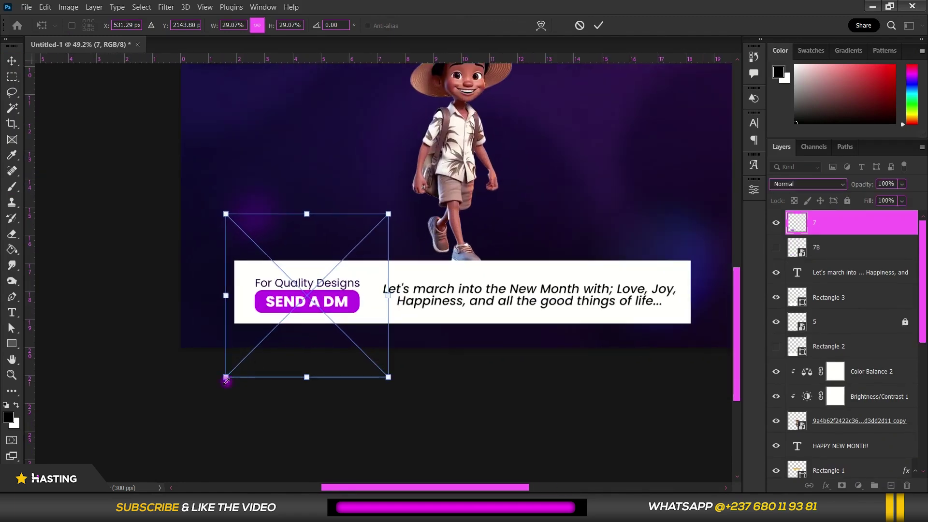
left_click_drag(227, 379, 250, 356)
left_click_drag(310, 297, 296, 301)
key("Return")
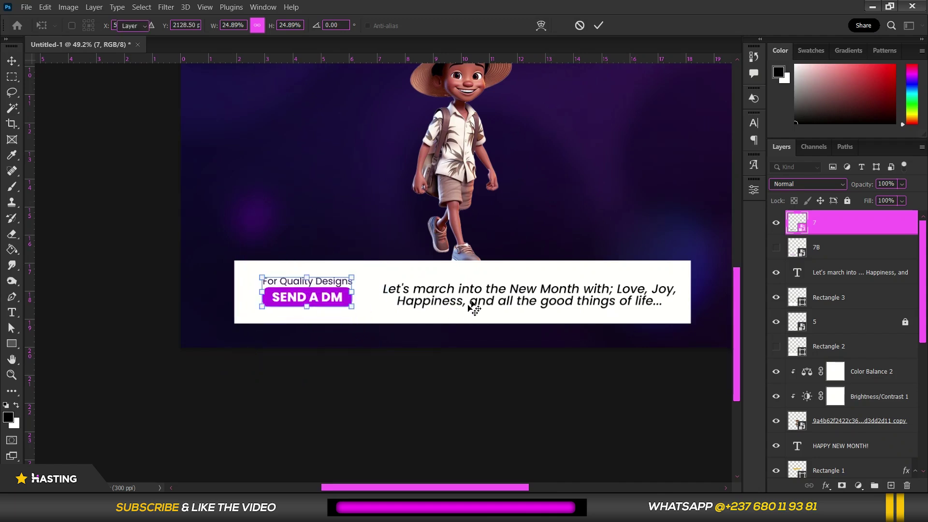
- Left-align the "Let's march into the New Month" tagline and reposition it beside the SEND A DM graphic
left_click(477, 294)
left_click_drag(478, 294, 466, 290)
double_click(466, 291)
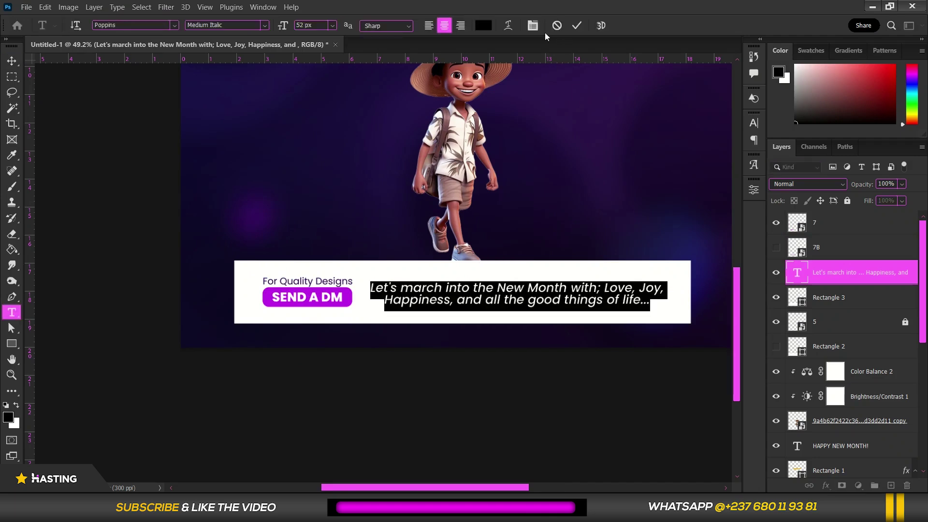
left_click(531, 25)
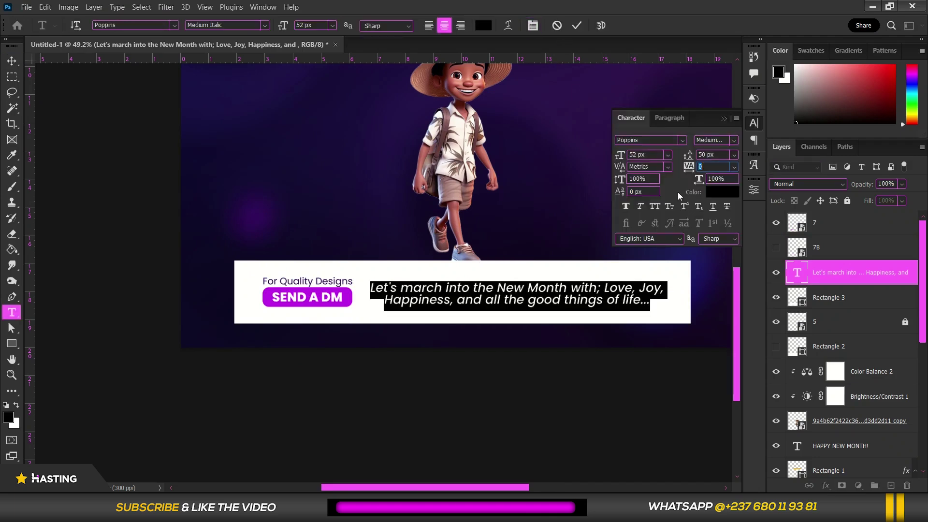
left_click(429, 26)
left_click(624, 300)
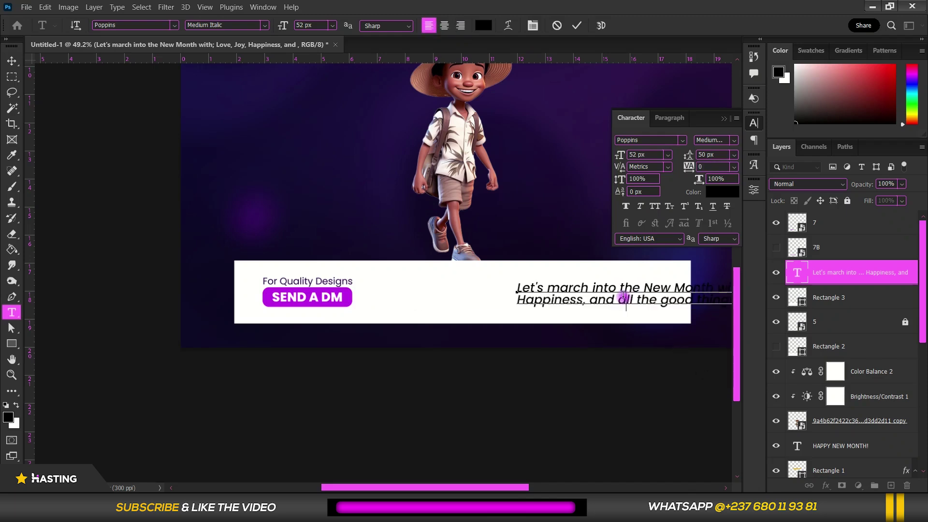
left_click_drag(603, 337, 459, 330)
- Restyle the tagline as Poppins ExtraBold, 45 px with 54 px leading, with the first line reading "Let's march into the New Month with Love,"
key("ctrl+a")
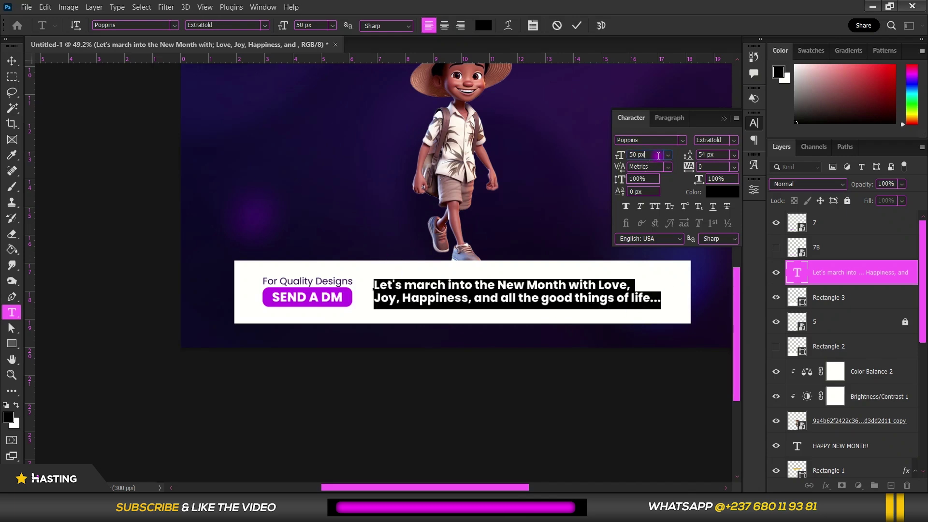
key("Down")
key("Down")
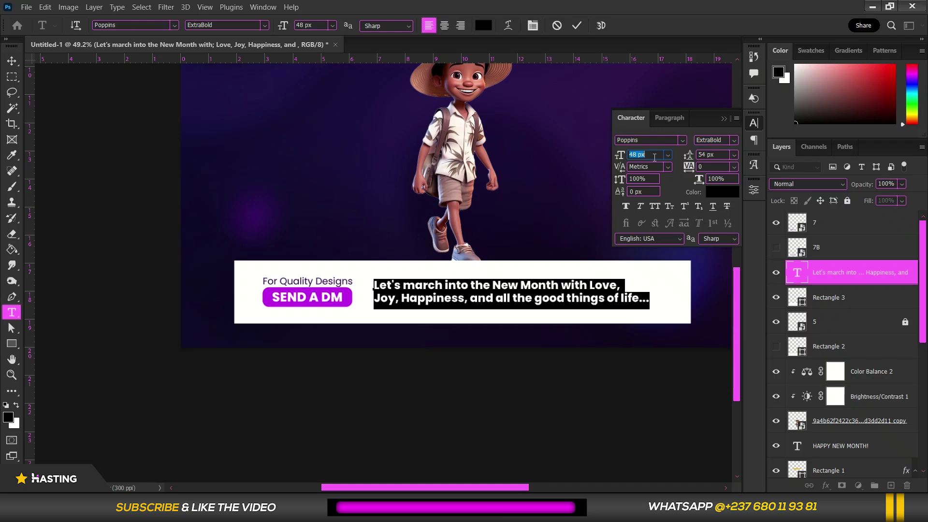
type("46")
key("Return")
key("Down")
left_click(604, 291)
scroll(544, 336, "down", 2)
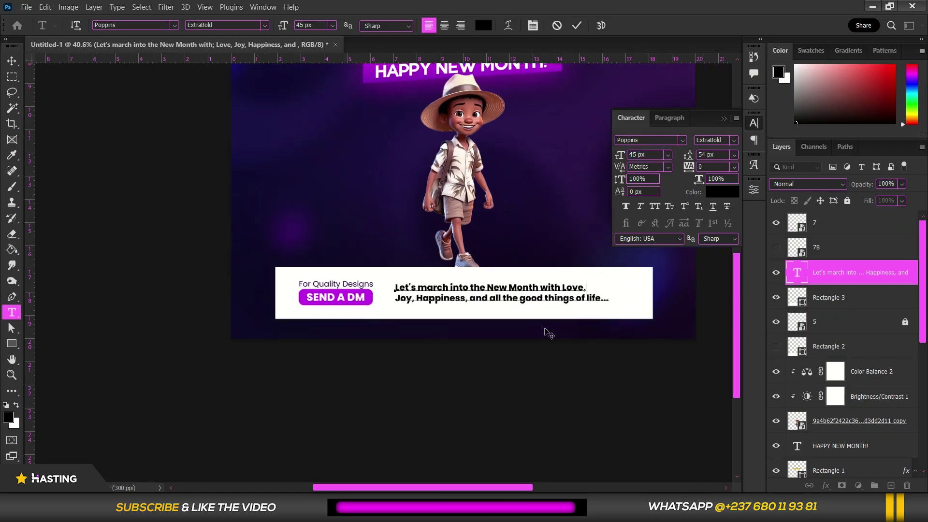
left_click(16, 67)
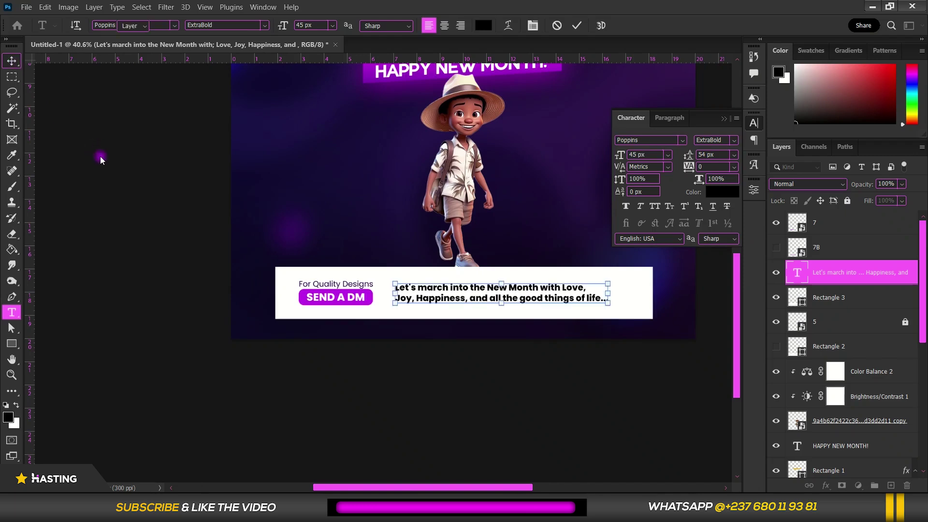
left_click(99, 156)
- Swap the banner contents, moving the SEND A DM graphic to the right end and the tagline to the left end
scroll(386, 279, "down", 4)
scroll(501, 254, "up", 5)
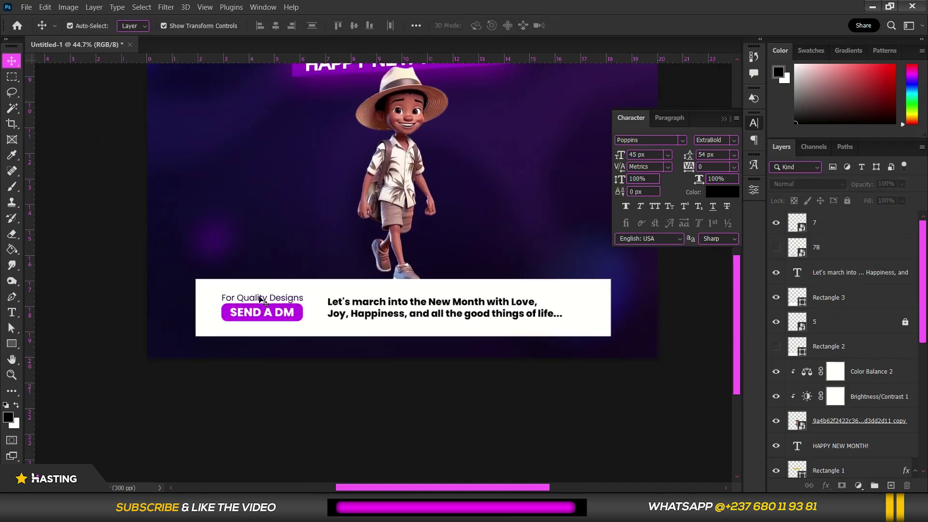
left_click(261, 314)
left_click_drag(265, 313, 555, 311)
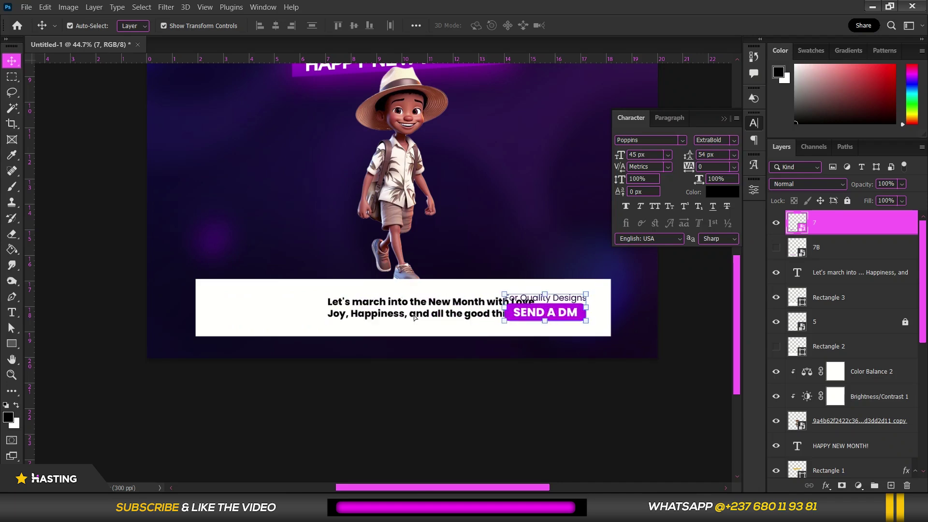
left_click_drag(392, 318, 287, 311)
left_click_drag(542, 316, 538, 315)
left_click_drag(299, 317, 311, 317)
- Narrow the white banner rectangle to 96.04% width from its left edge and shift the SEND A DM graphic slightly left
left_click(218, 305)
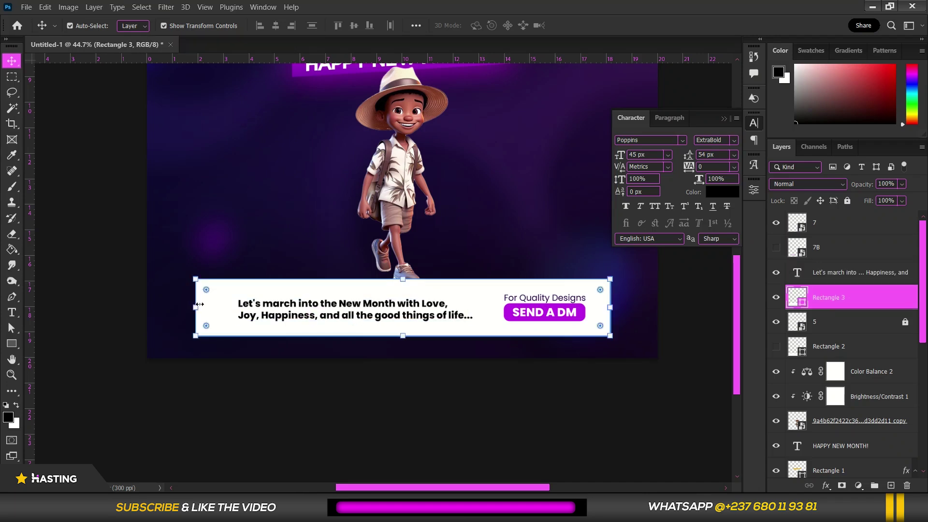
left_click_drag(199, 305, 217, 304)
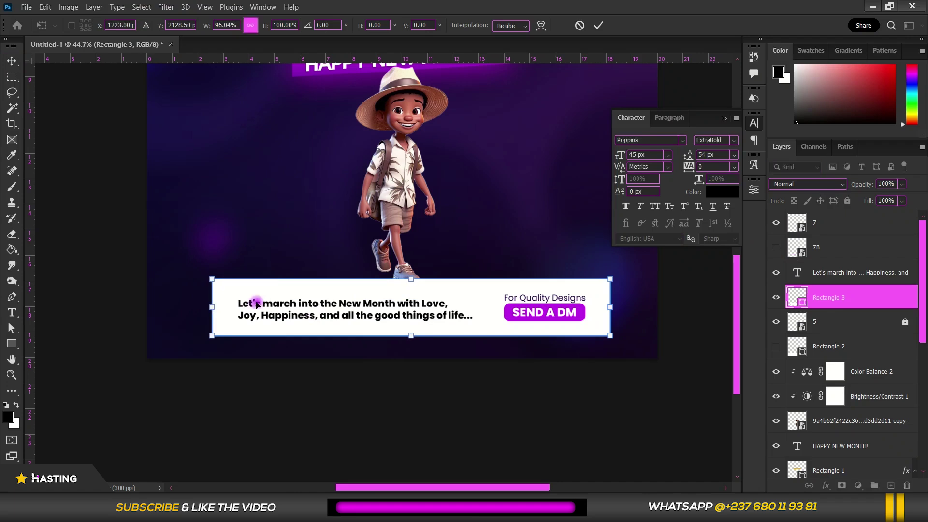
key("Return")
left_click_drag(550, 315, 541, 316)
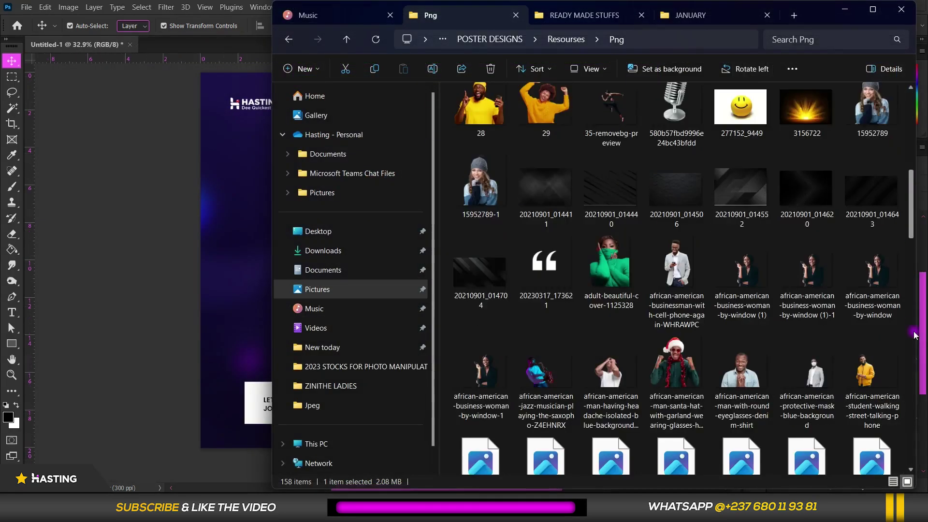
- Place the GlowLight image from the Png folder, scaled to 154.75%, centred over the MARCH title
scroll(914, 335, "down", 10)
left_click(675, 309)
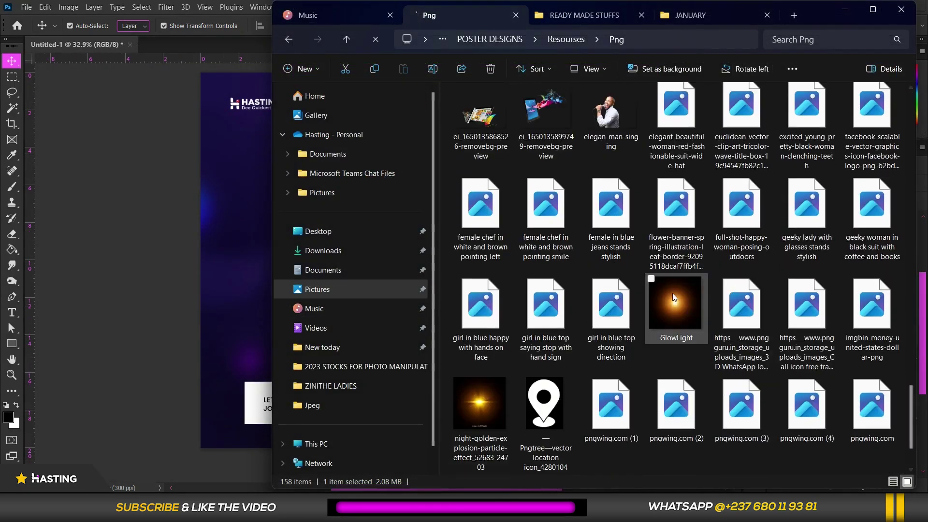
left_click_drag(676, 319, 386, 251)
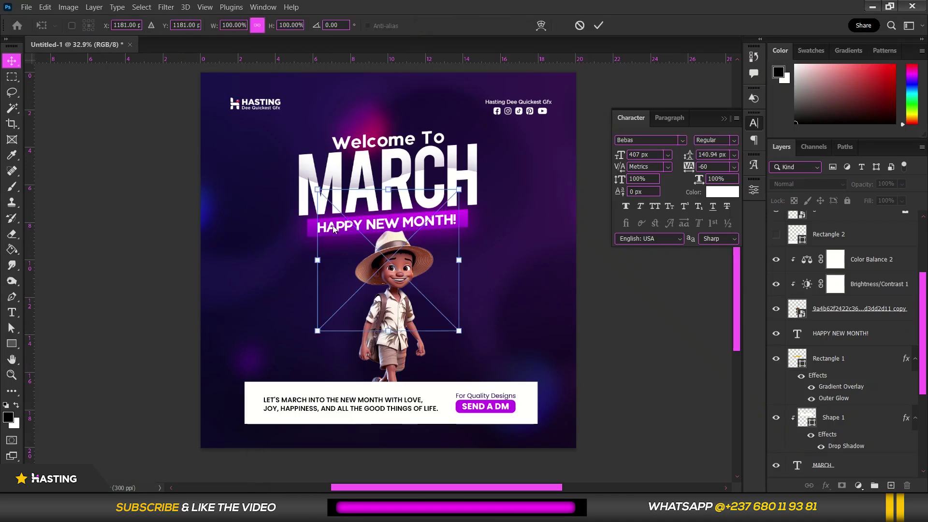
left_click_drag(459, 331, 498, 368)
left_click_drag(424, 220, 426, 152)
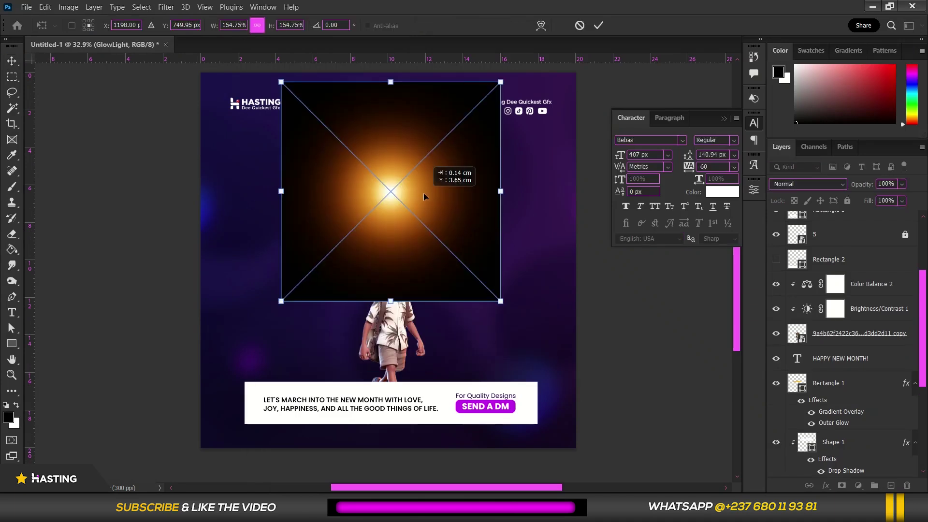
key("Return")
- Set the GlowLight layer's blend mode to Screen and enlarge it to 185.01%
left_click(812, 184)
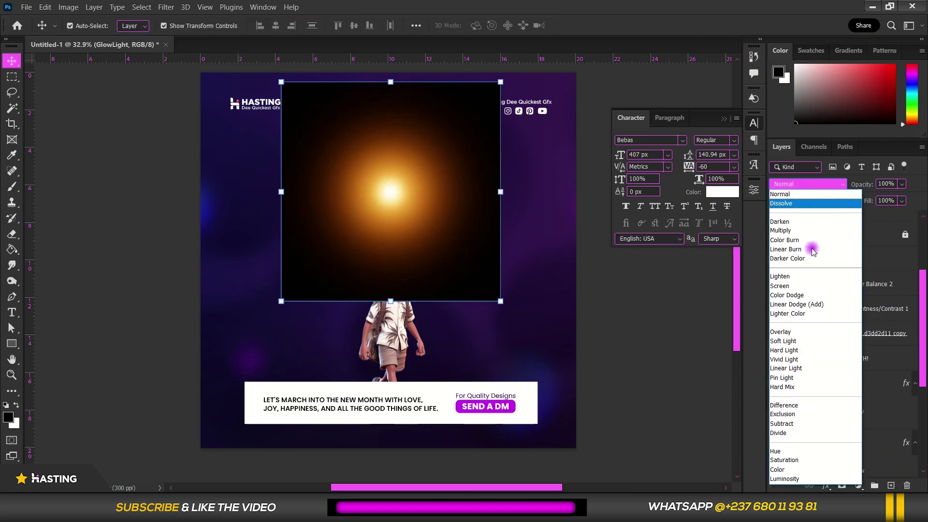
left_click(804, 289)
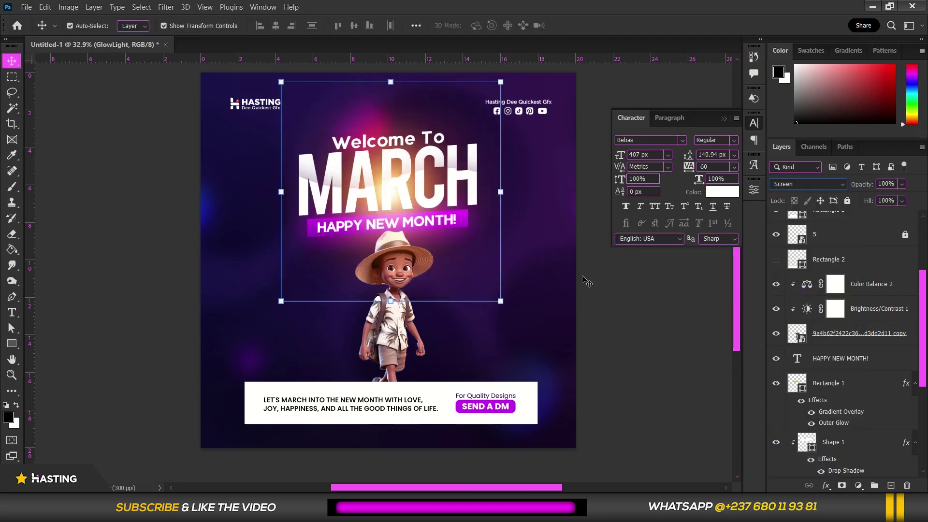
left_click_drag(501, 301, 524, 322)
key("Return")
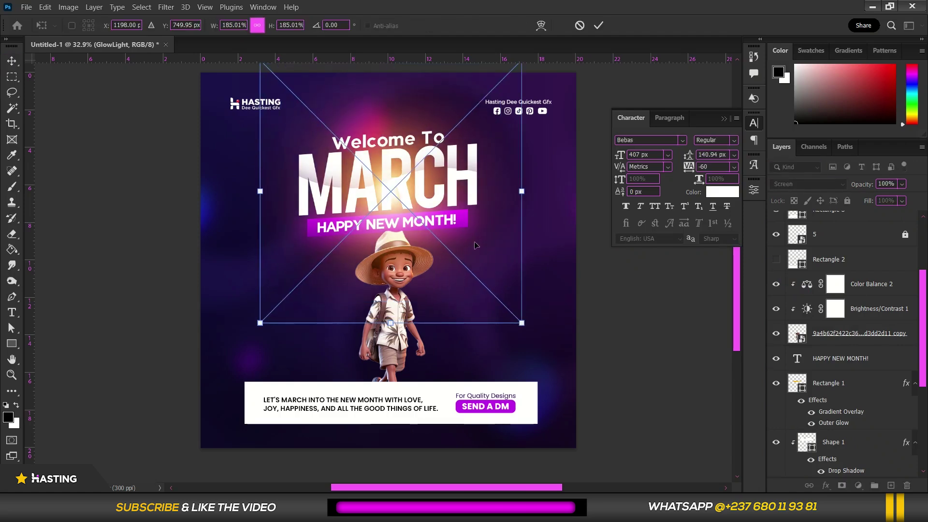
- Add a Hue/Saturation adjustment above GlowLight, clip it to that layer, and set Hue to -96
scroll(866, 400, "up", 4)
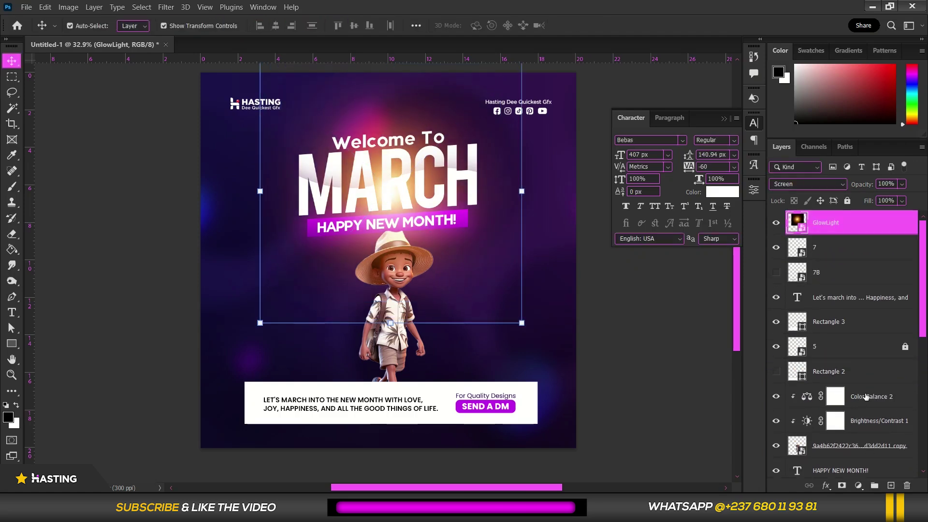
left_click(858, 487)
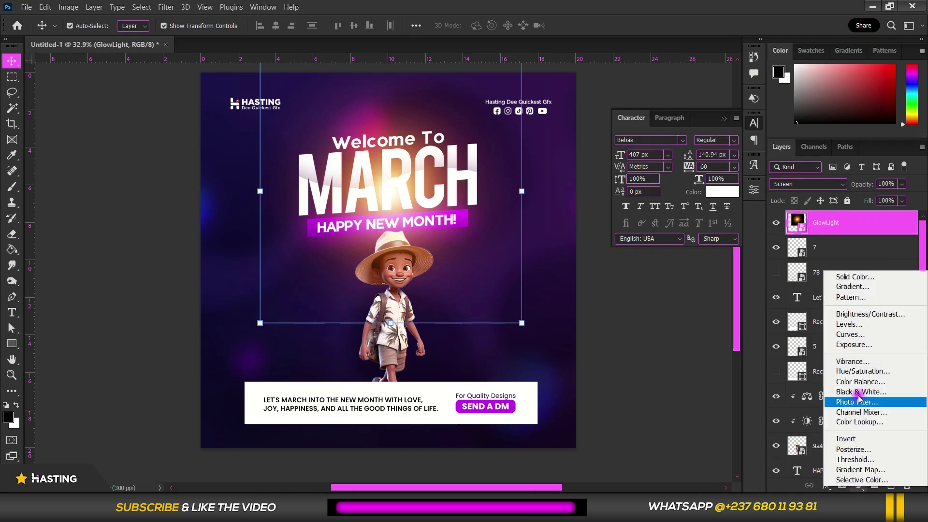
left_click(856, 370)
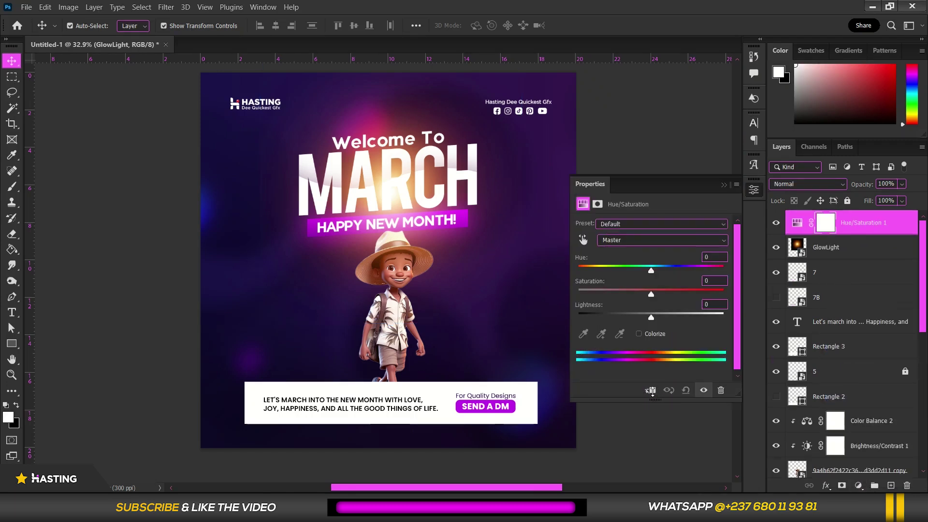
left_click(652, 391)
left_click_drag(651, 270, 604, 273)
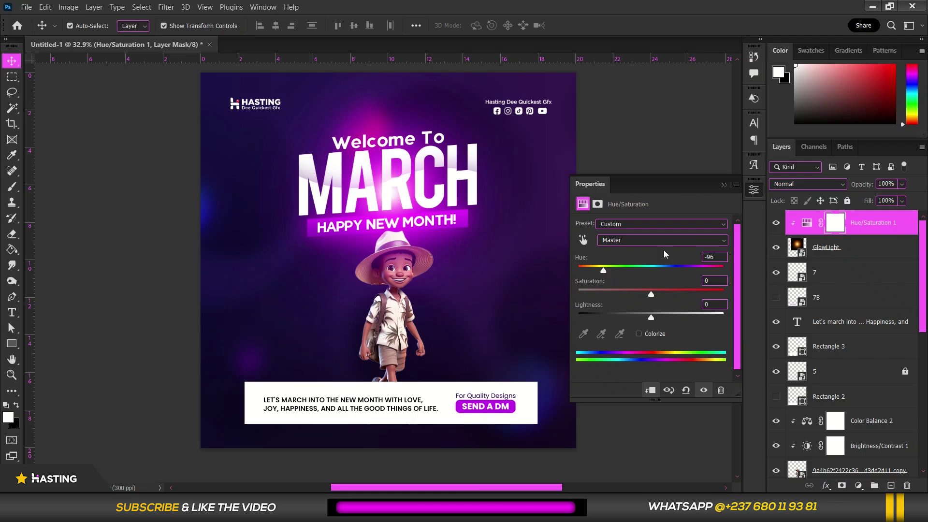
left_click(722, 187)
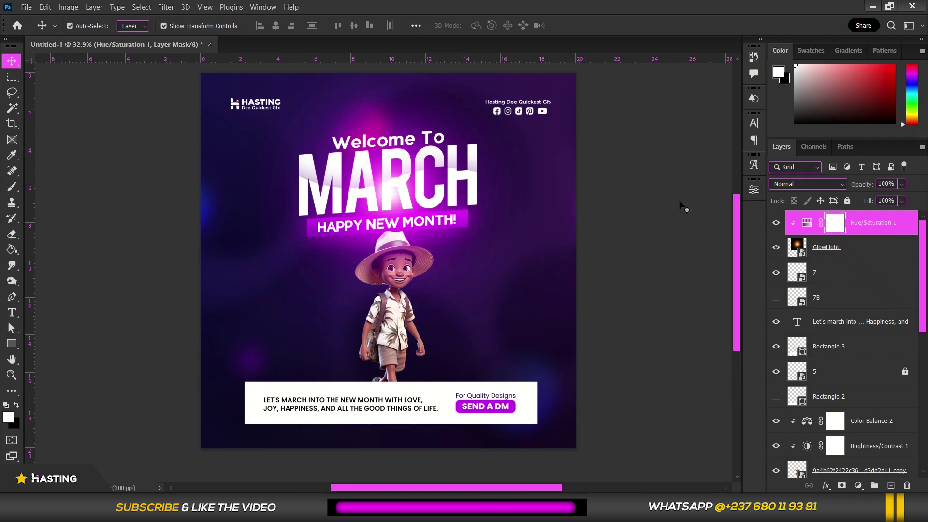
- Select the Welcome To MARCH title, HAPPY NEW MONTH! strip and GlowLight together and scale them to 106.25% about their centre
left_click(487, 292)
left_click(390, 193)
left_click(234, 129)
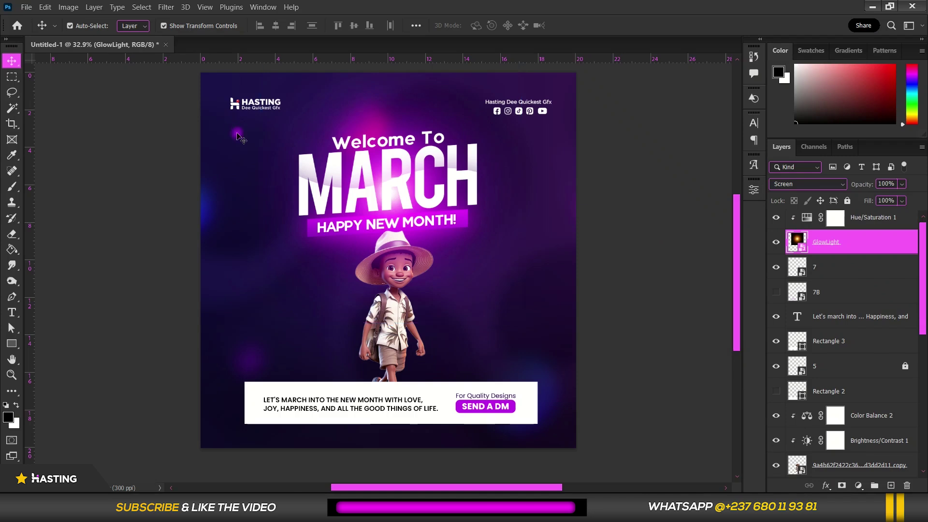
left_click_drag(248, 140, 456, 224)
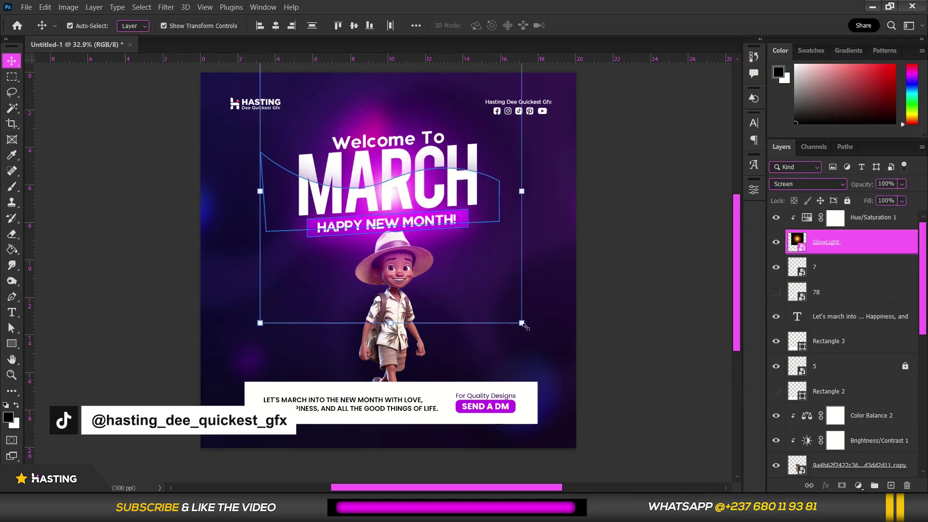
left_click(521, 323)
left_click_drag(525, 327, 533, 335)
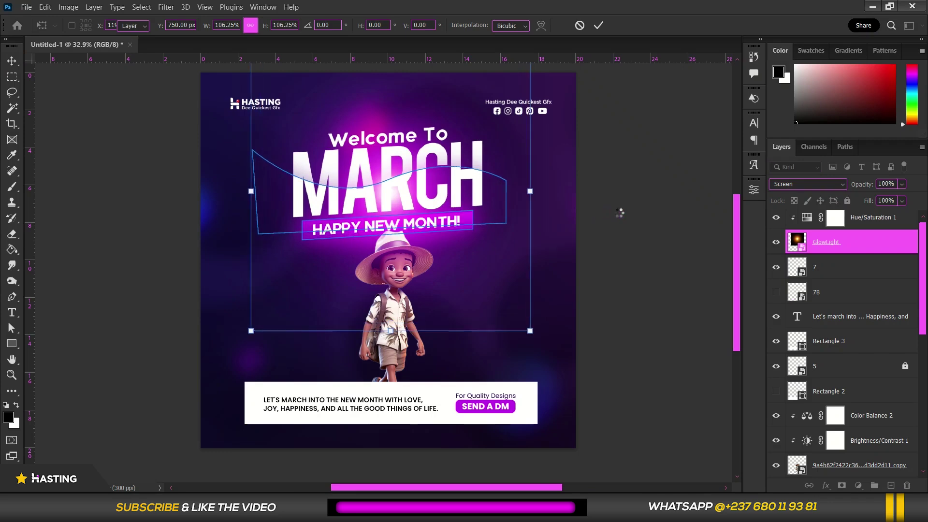
left_click(620, 212)
left_click(620, 213)
scroll(467, 236, "down", 3)
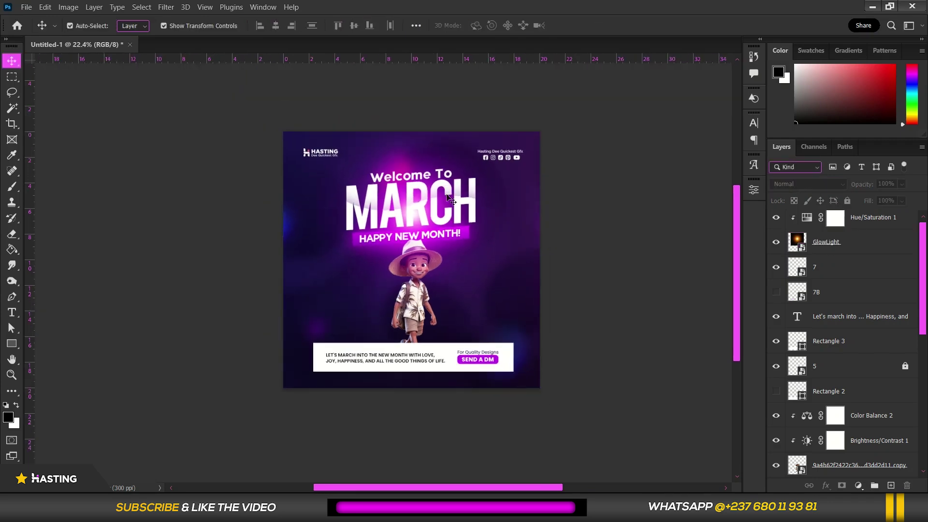
scroll(459, 238, "up", 3)
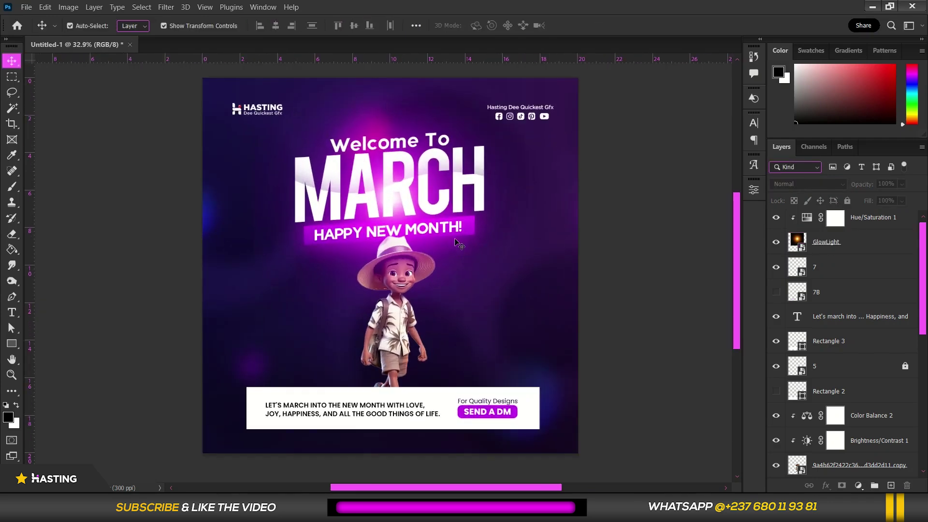
scroll(412, 309, "up", 2)
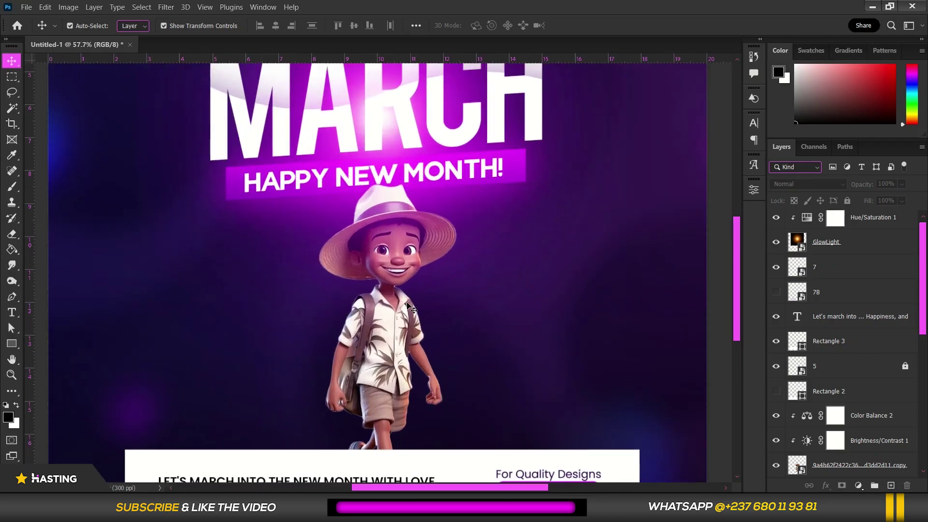